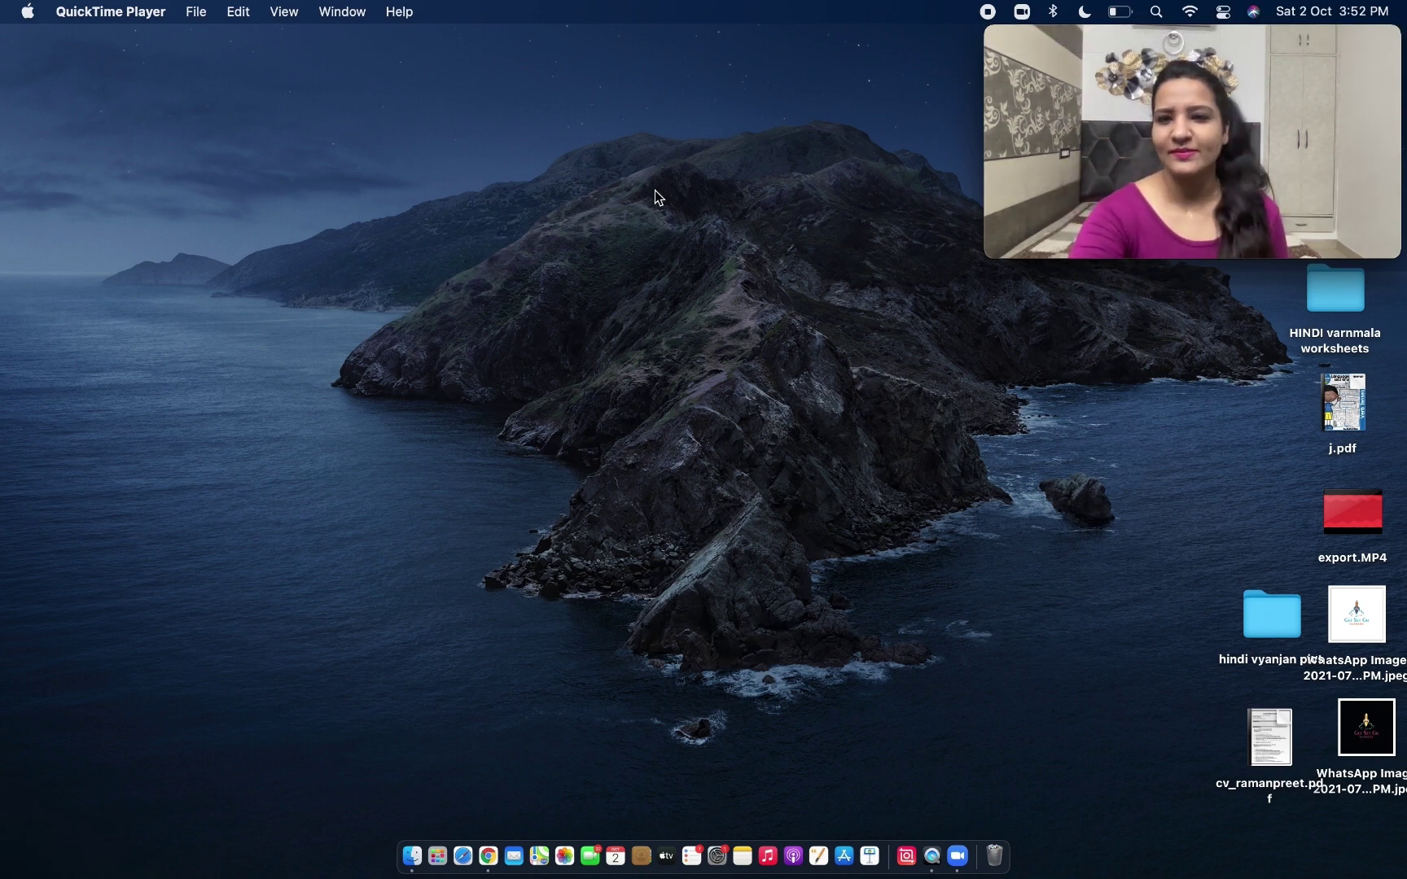
- Launch Zoom from the zoom.us icon in the Dock
{"action": "left_click", "coordinate": [958, 856]}
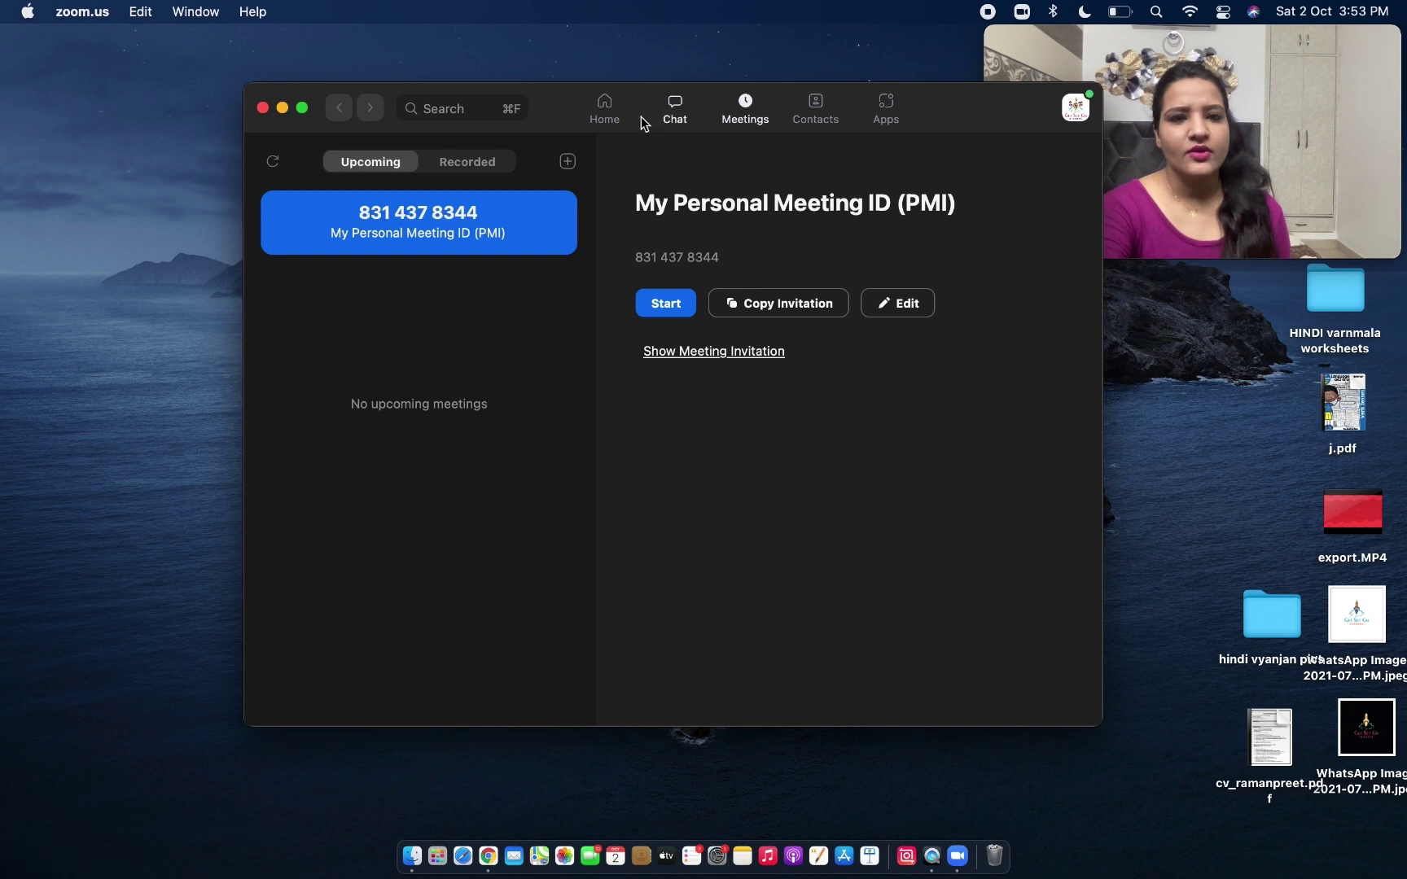
{"action": "left_click", "coordinate": [605, 118]}
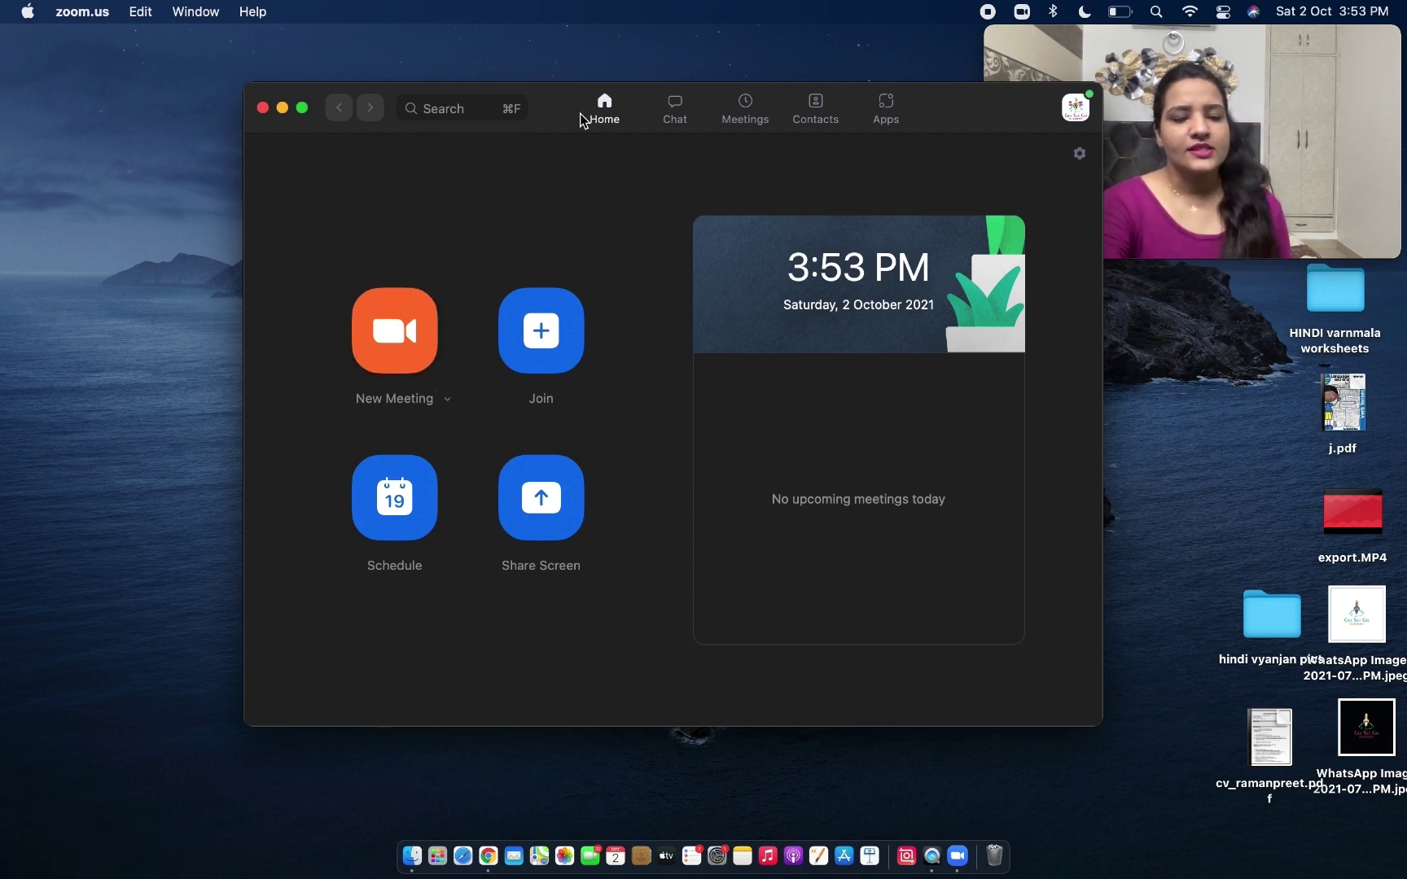
{"action": "left_click", "coordinate": [742, 112]}
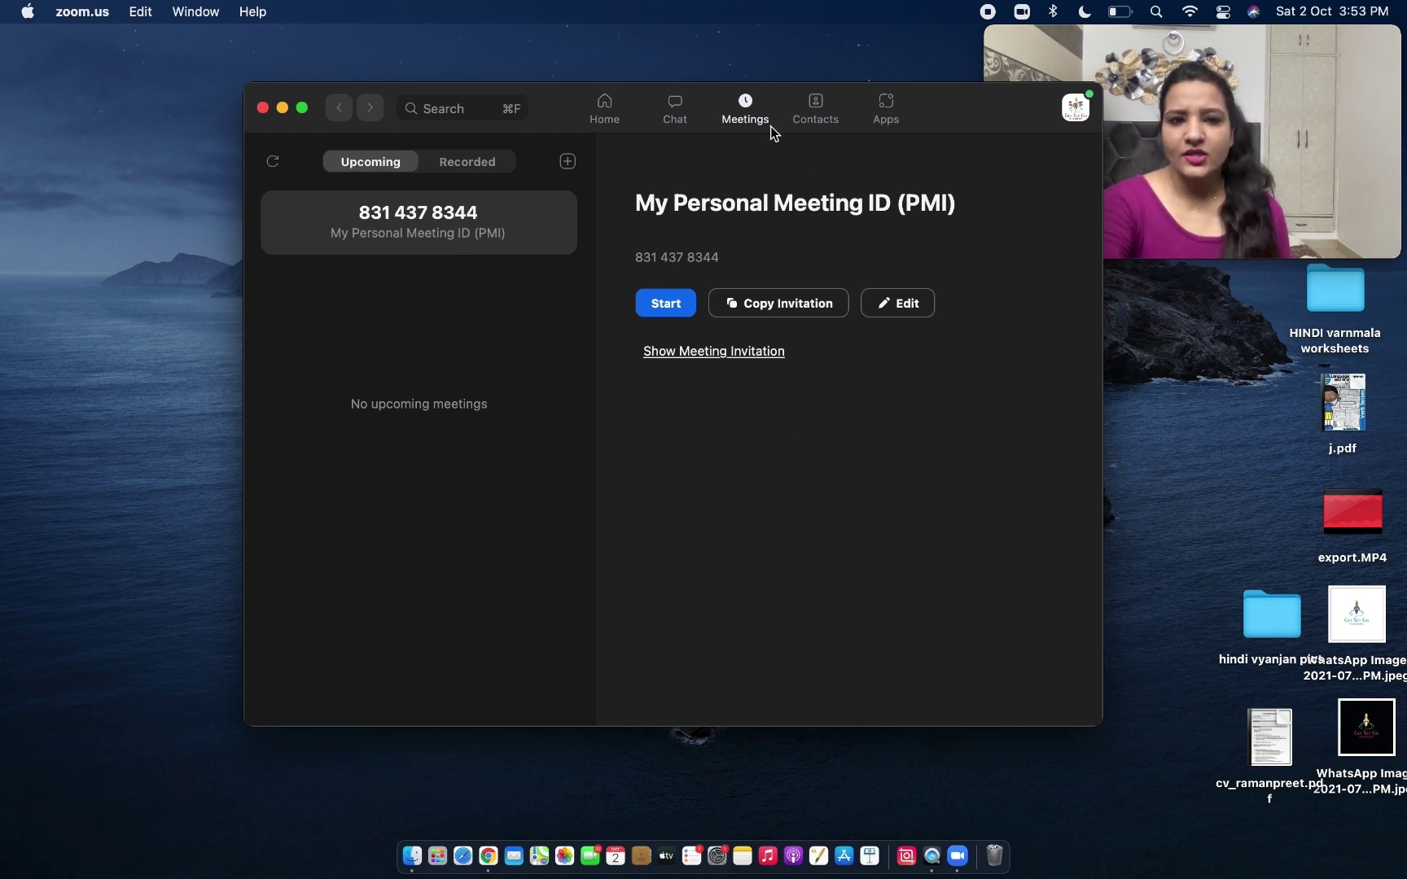
- Start the personal meeting ID meeting, shift its window slightly, and switch it to full screen
{"action": "left_click", "coordinate": [666, 305]}
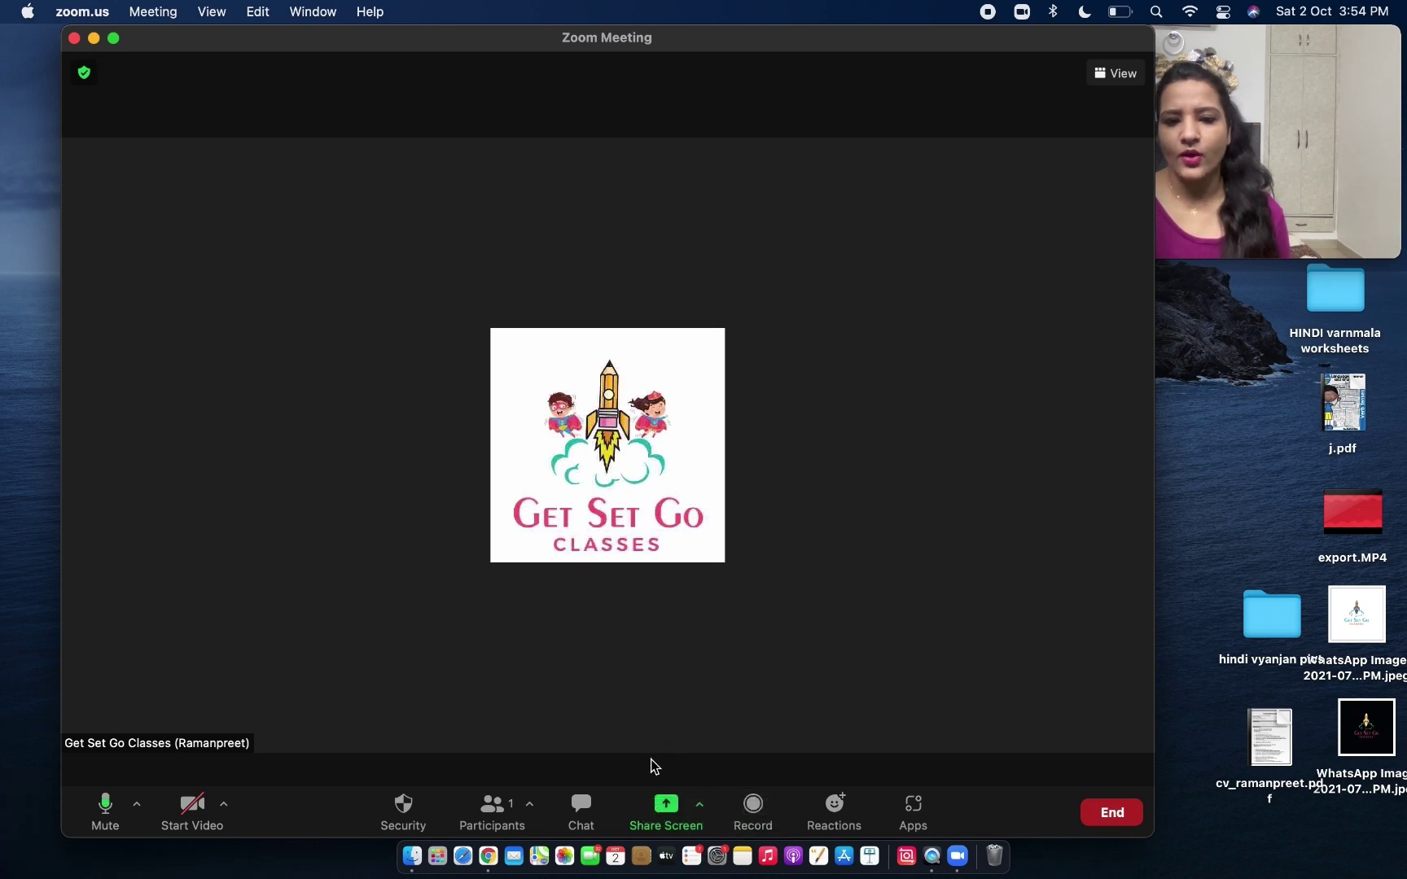
{"action": "left_click_drag", "start_coordinate": [666, 55], "coordinate": [688, 33]}
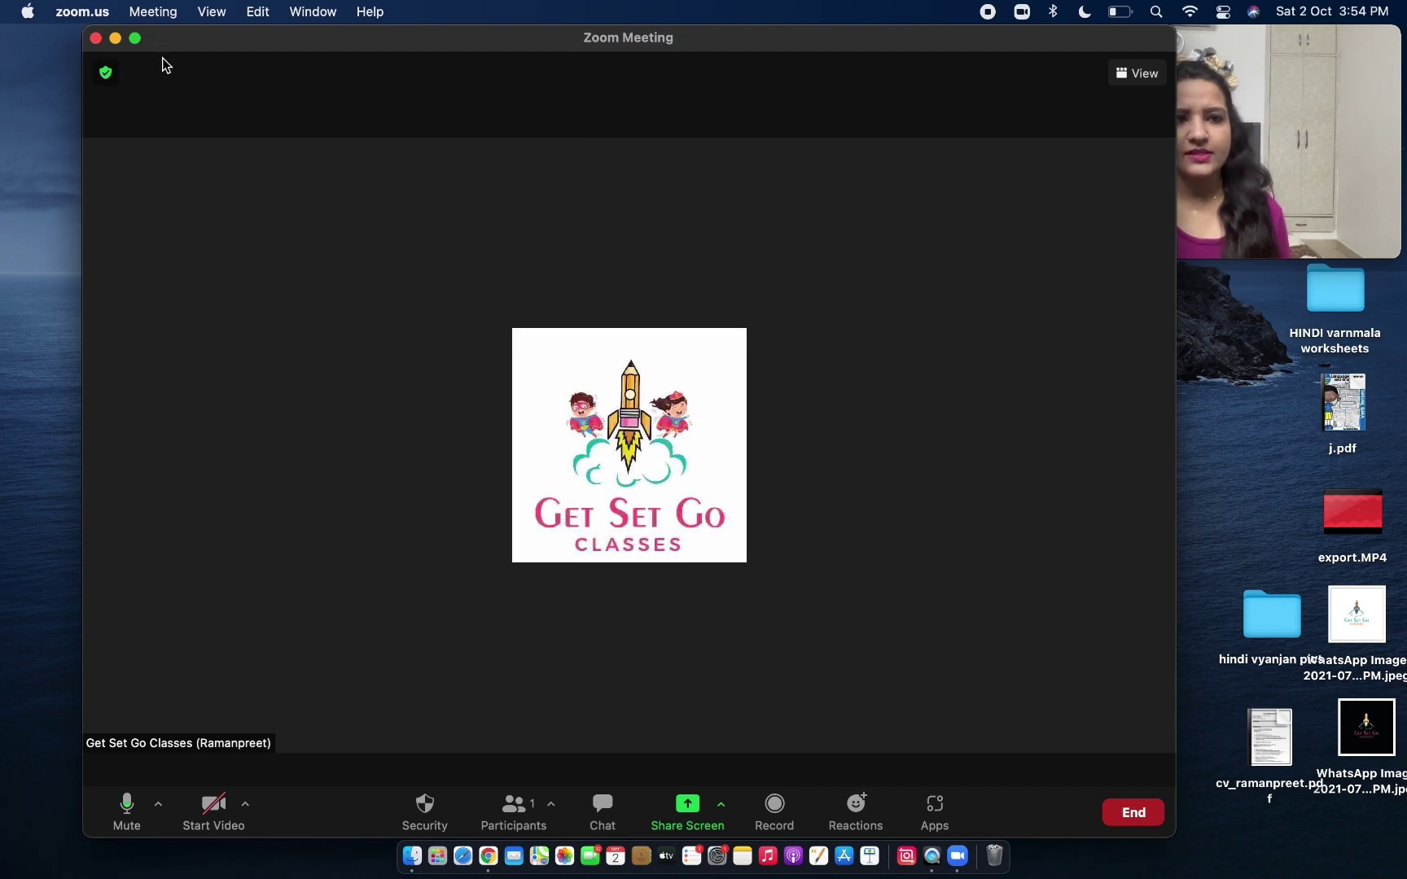
{"action": "left_click", "coordinate": [135, 38]}
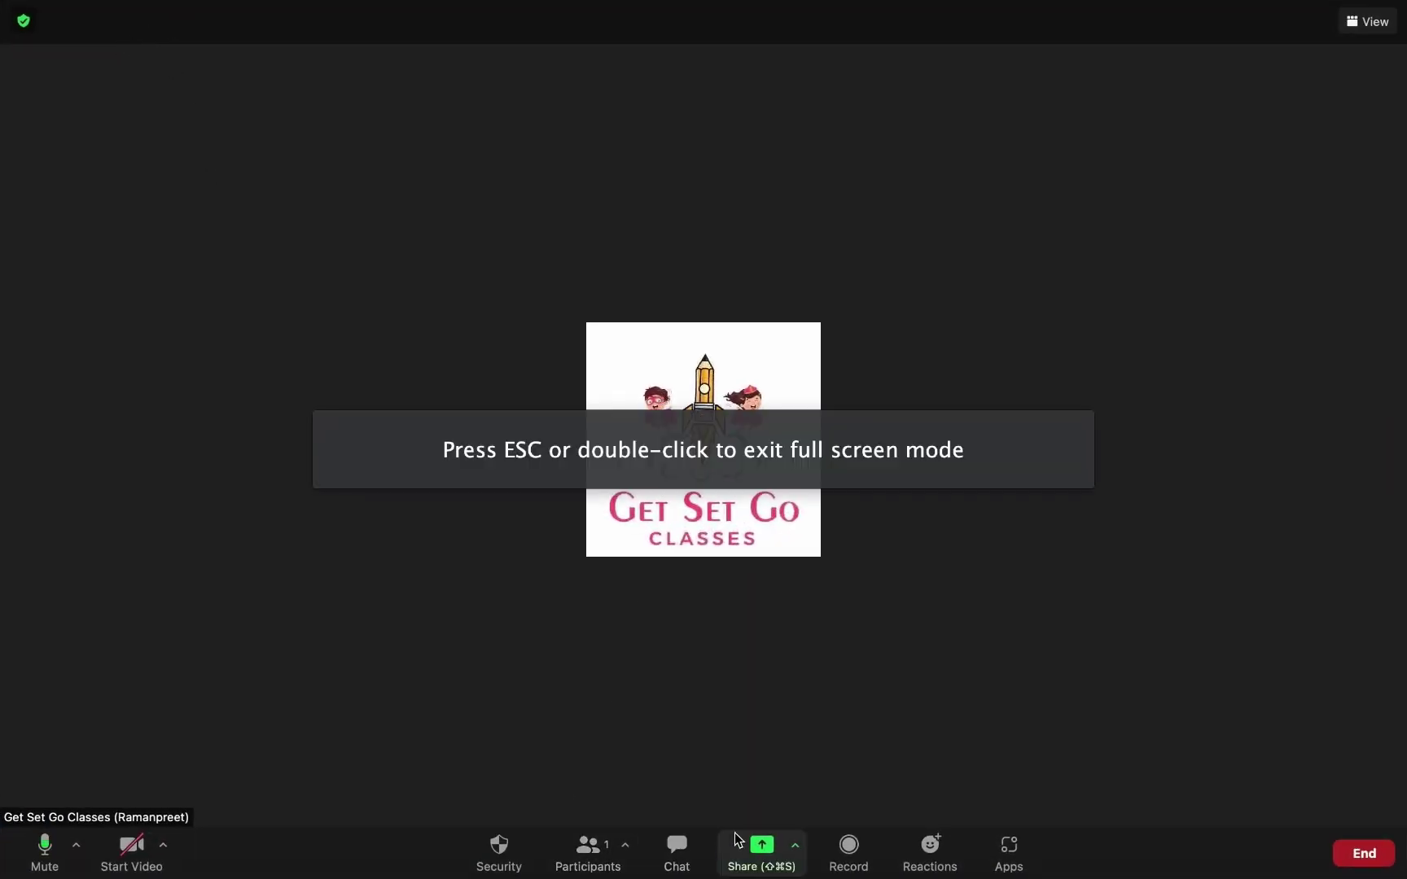
- Browse the Basic, Advanced and Files share tabs, then start sharing a Whiteboard
{"action": "left_click", "coordinate": [762, 846]}
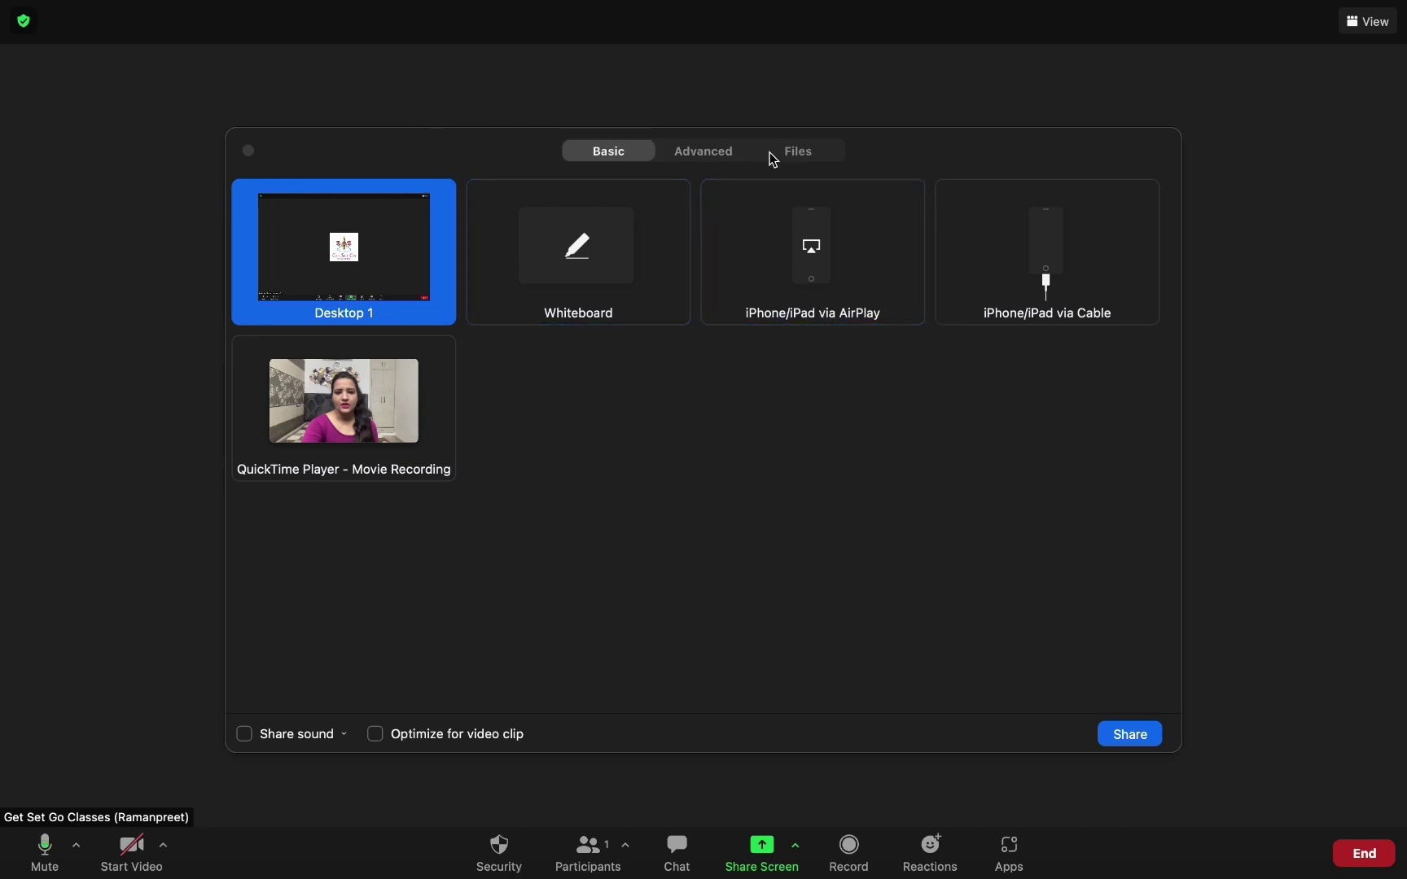
{"action": "left_click", "coordinate": [700, 154]}
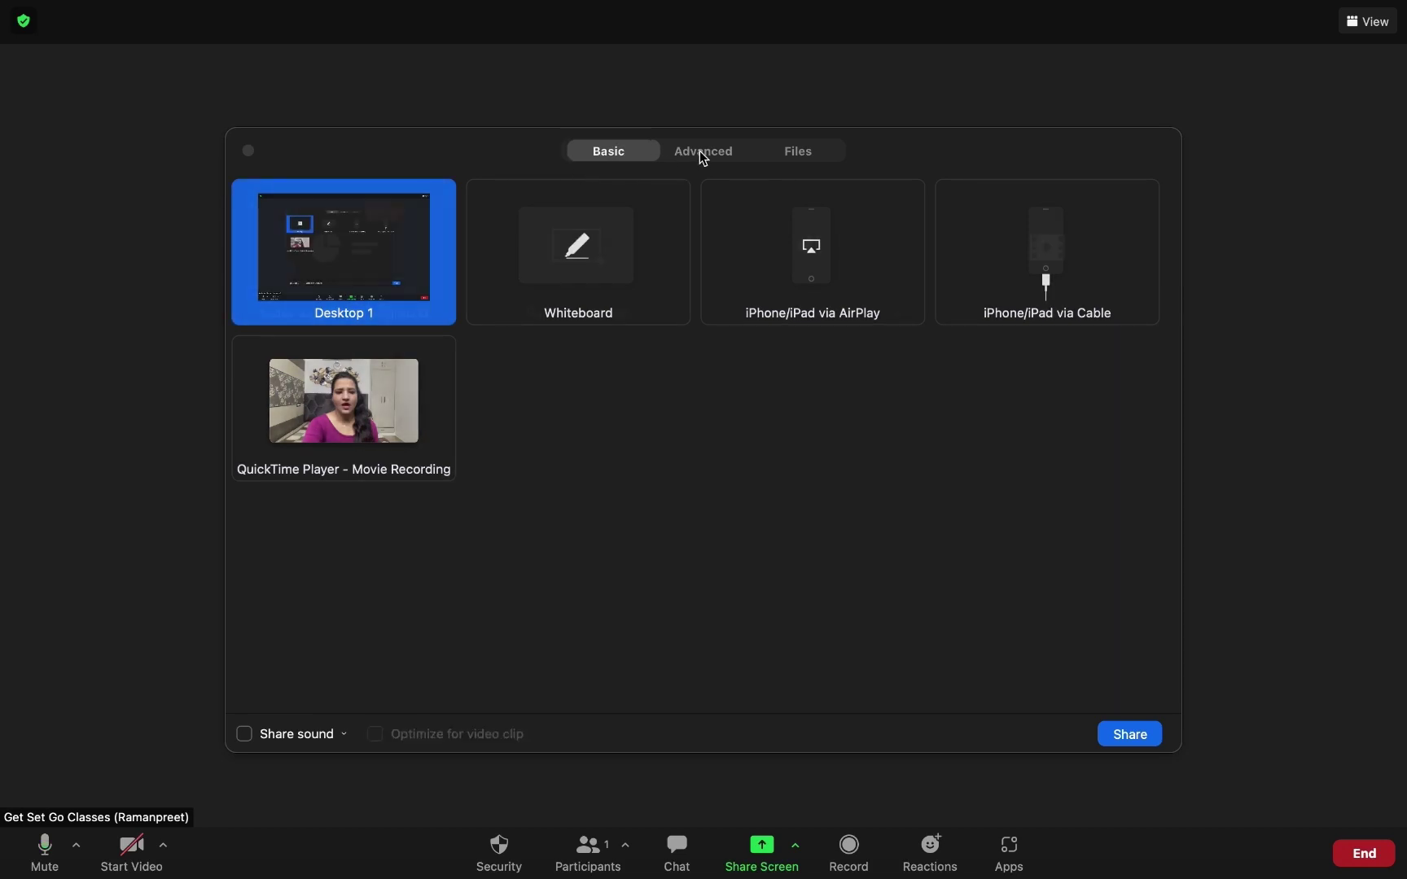
{"action": "left_click", "coordinate": [816, 154]}
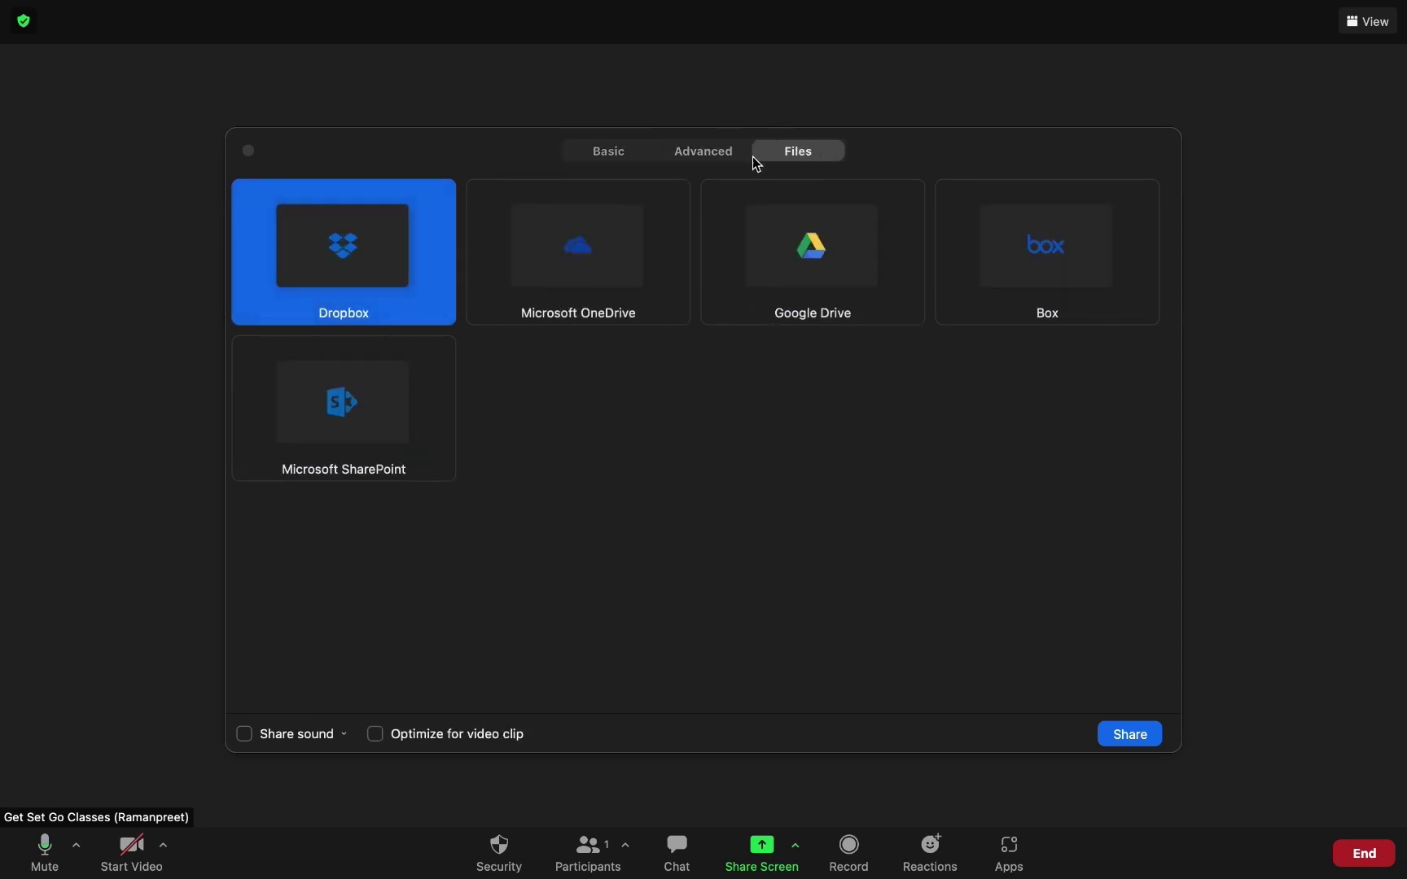
{"action": "left_click", "coordinate": [606, 157]}
{"action": "left_click", "coordinate": [697, 156]}
{"action": "left_click", "coordinate": [798, 156]}
{"action": "left_click", "coordinate": [599, 160]}
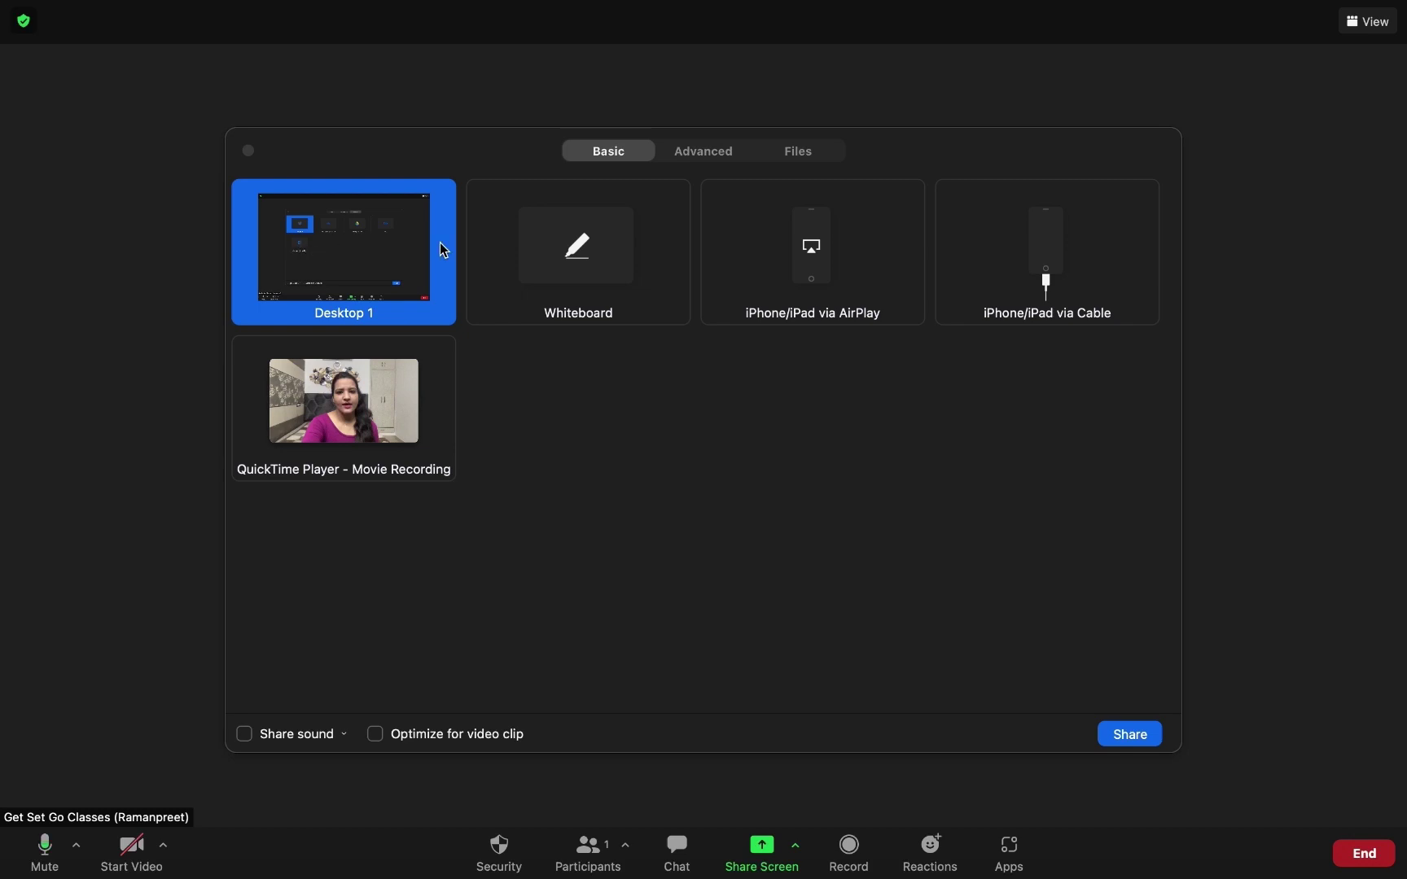
{"action": "double_click", "coordinate": [587, 254]}
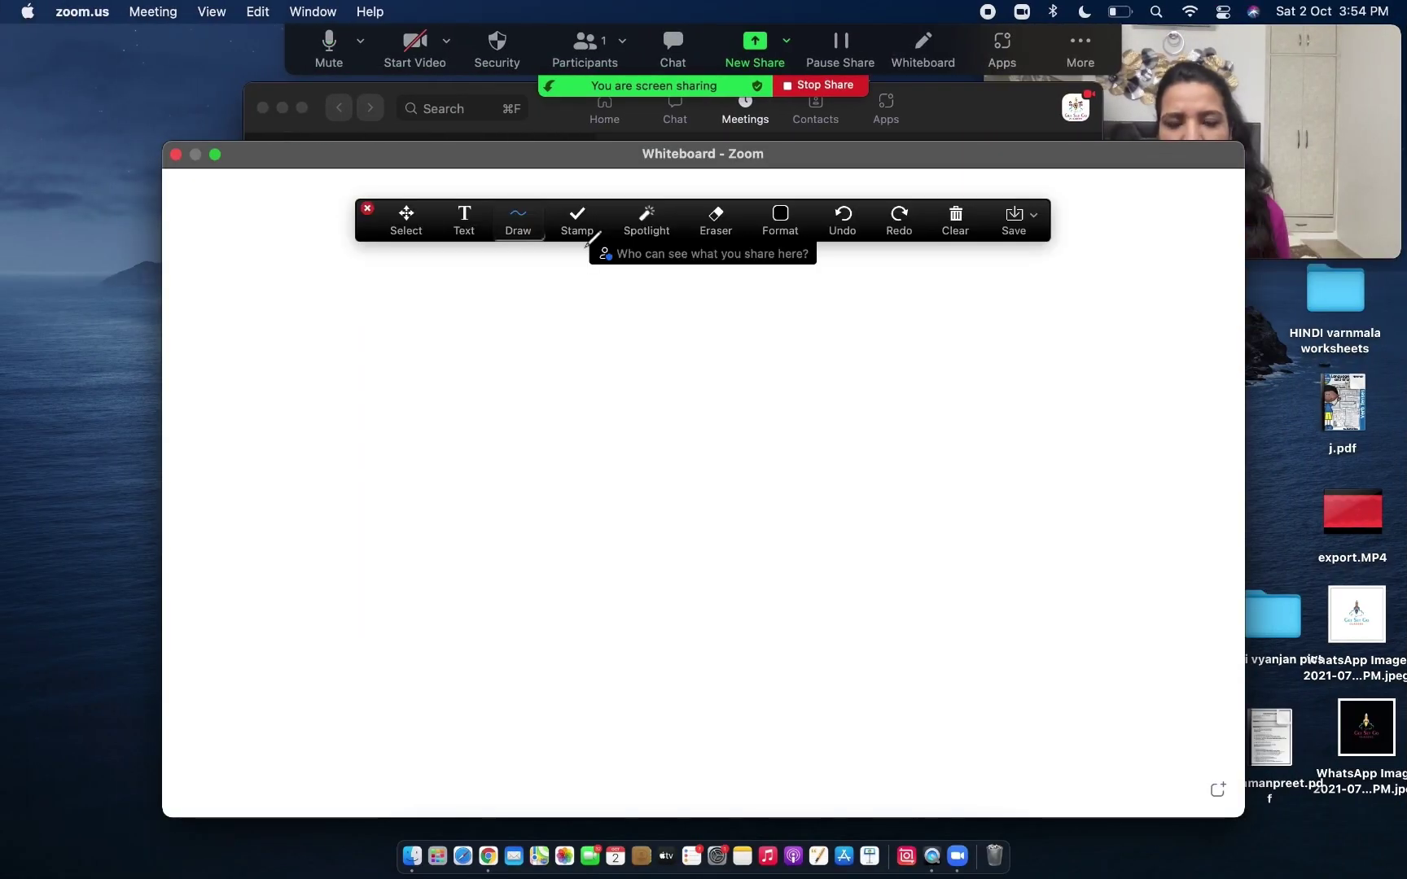
- Maximize the whiteboard, move the annotation toolbar higher, and pick the freehand pen
{"action": "left_click", "coordinate": [215, 156]}
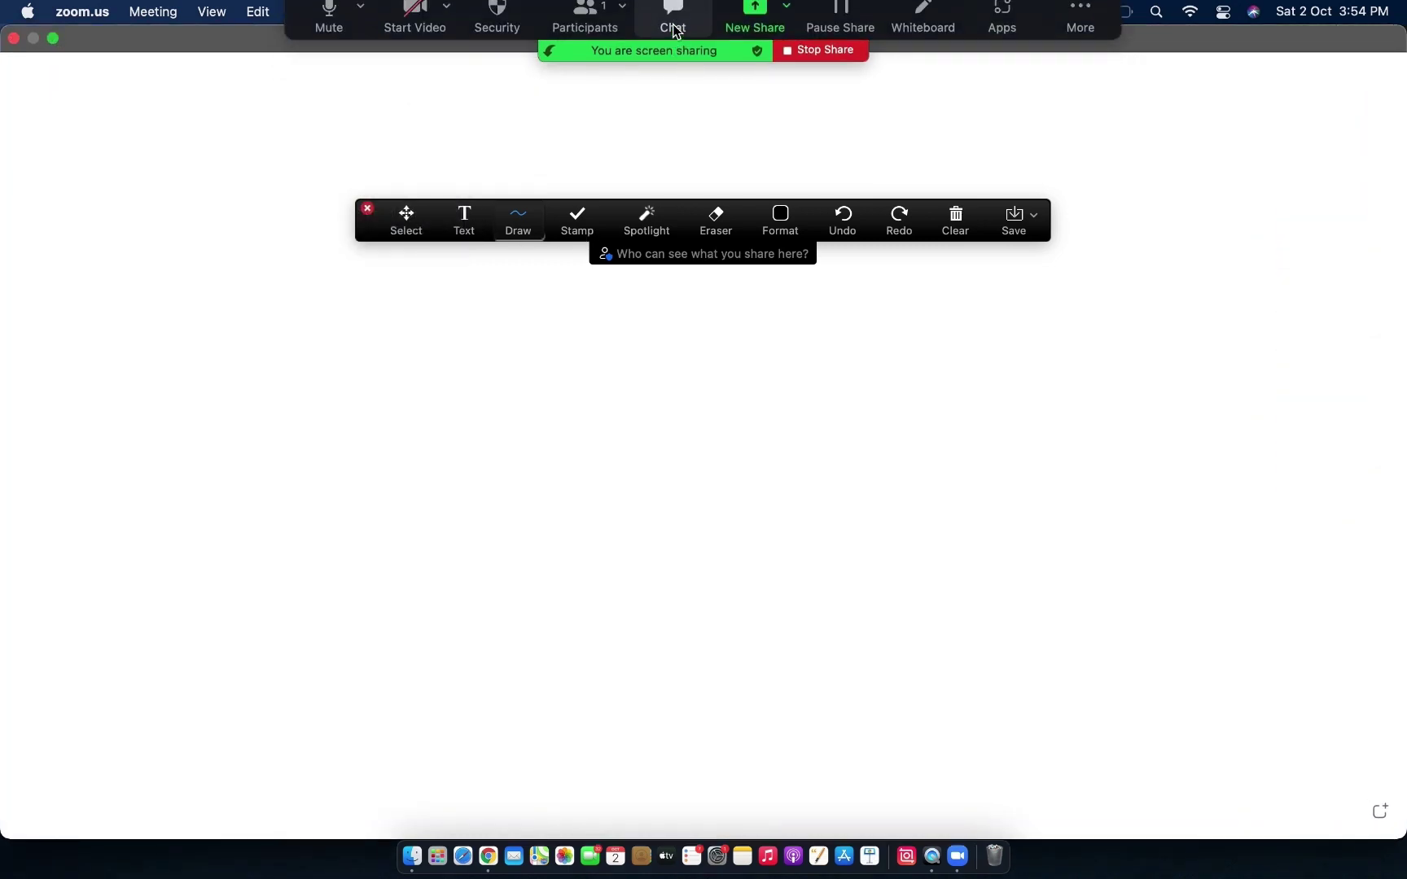
{"action": "mouse_move", "coordinate": [603, 227]}
{"action": "left_mouse_down"}
{"action": "mouse_move", "coordinate": [568, 151]}
{"action": "mouse_move", "coordinate": [580, 124]}
{"action": "mouse_move", "coordinate": [575, 138]}
{"action": "left_mouse_up"}
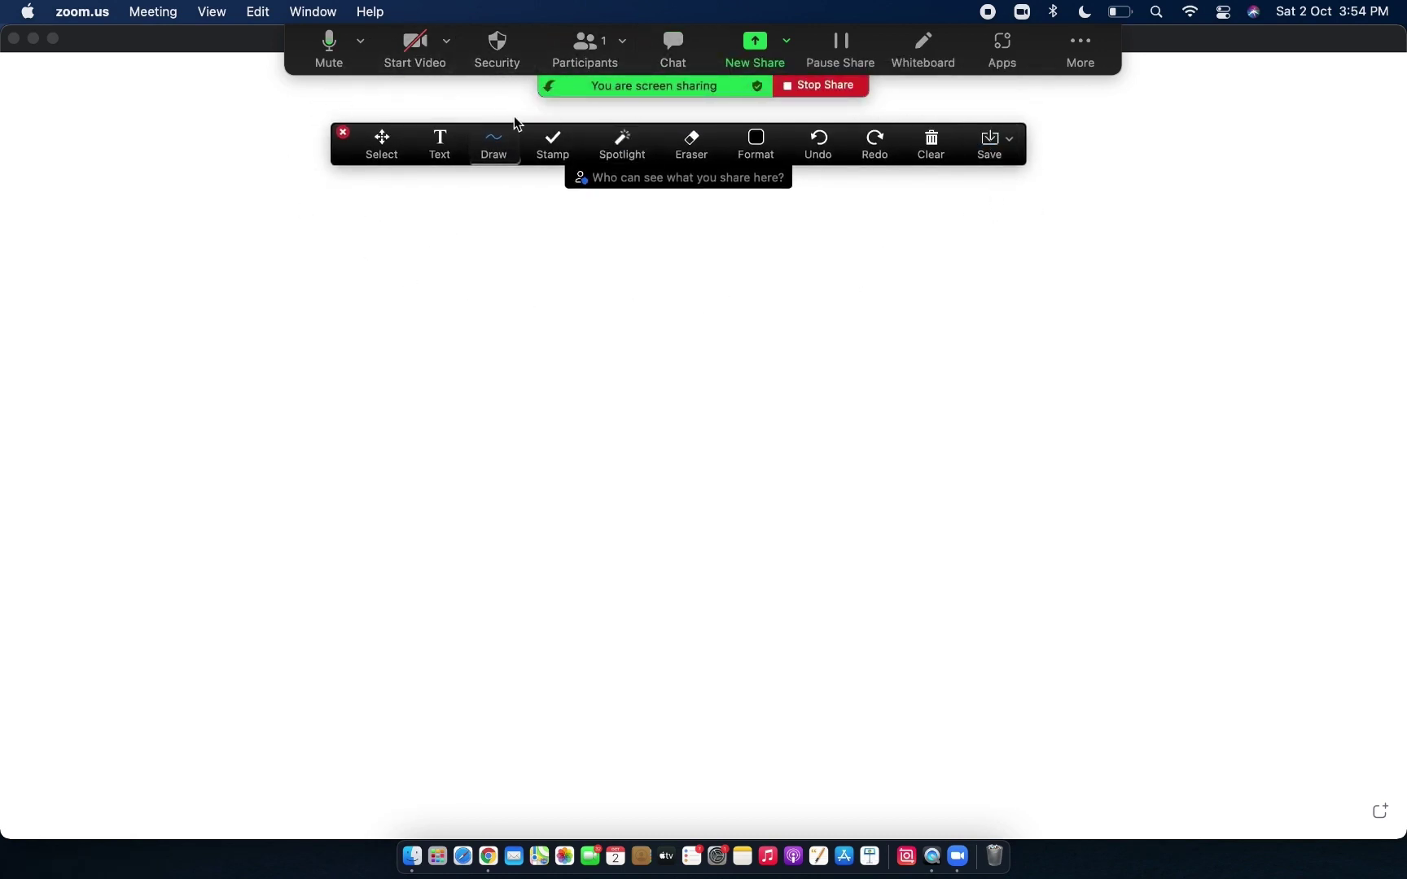
{"action": "left_click_drag", "start_coordinate": [512, 142], "coordinate": [501, 118]}
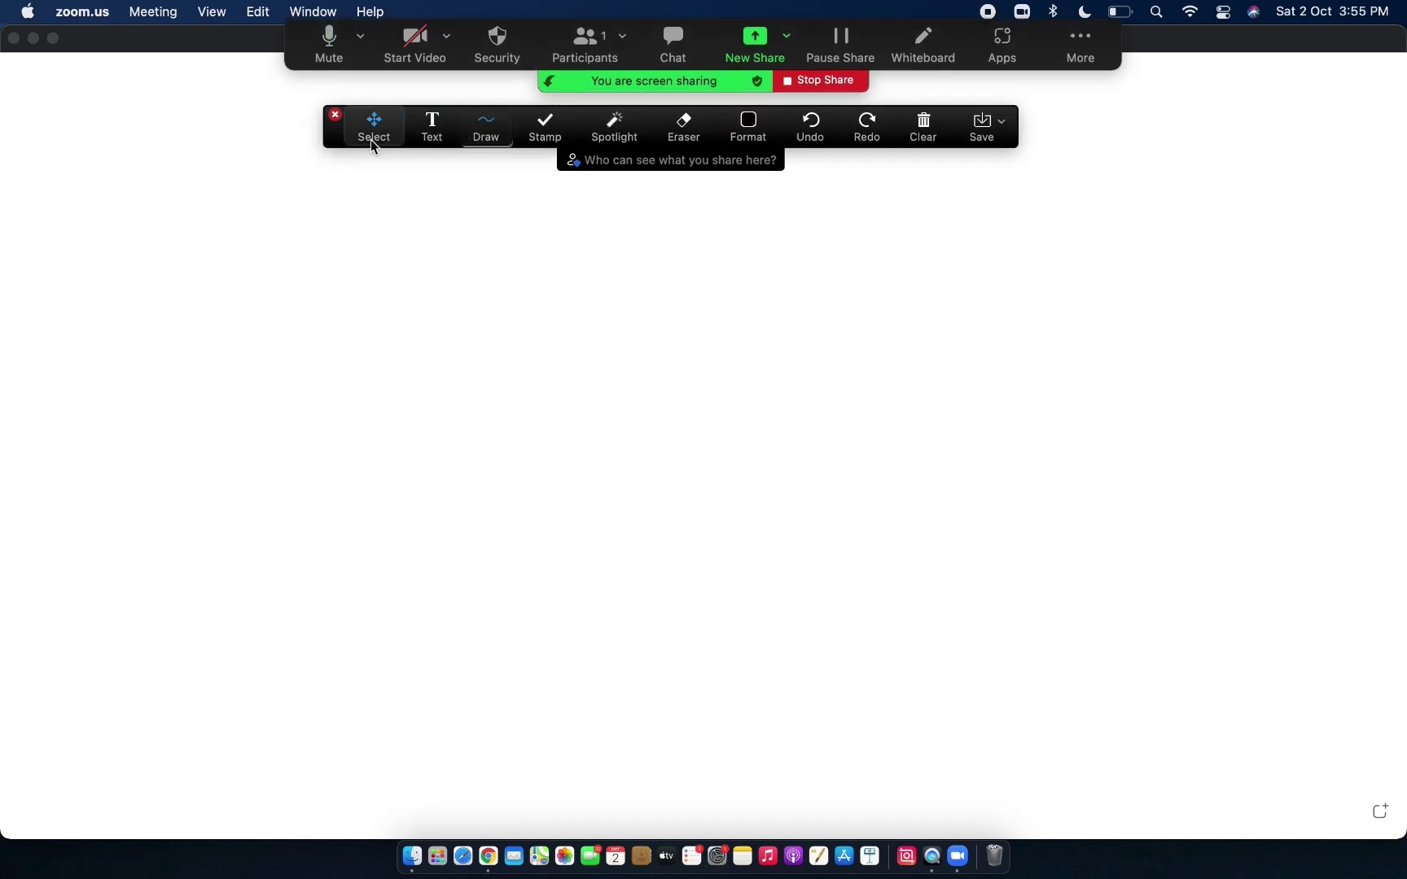
{"action": "left_click", "coordinate": [489, 128]}
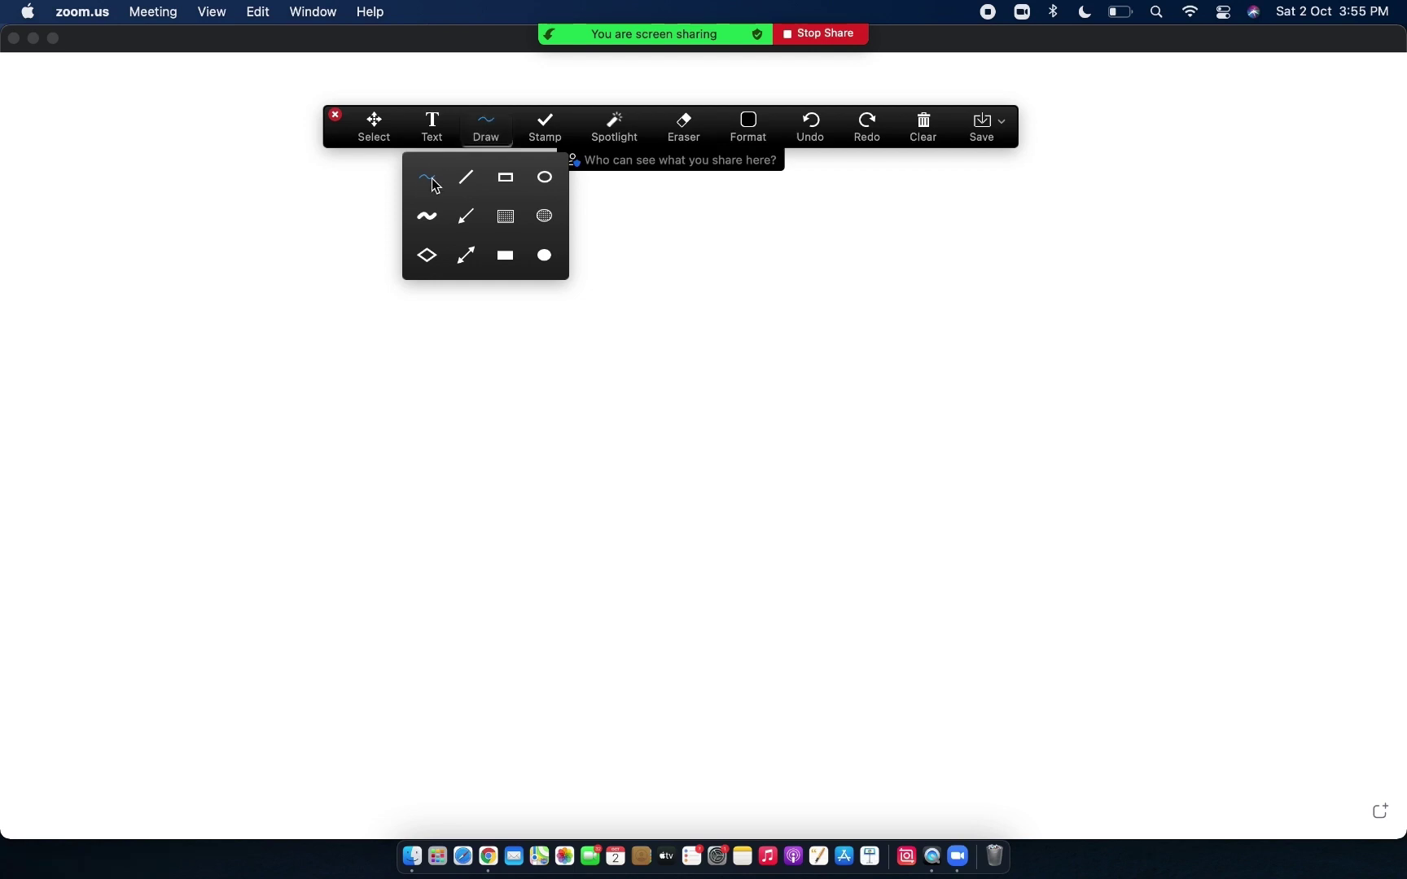
{"action": "left_click", "coordinate": [437, 187]}
- Draw a spiral and a five-pointed star with rays above, right, below and left
{"action": "mouse_move", "coordinate": [300, 366]}
{"action": "left_mouse_down"}
{"action": "mouse_move", "coordinate": [385, 266]}
{"action": "mouse_move", "coordinate": [487, 299]}
{"action": "mouse_move", "coordinate": [489, 391]}
{"action": "mouse_move", "coordinate": [391, 398]}
{"action": "mouse_move", "coordinate": [404, 313]}
{"action": "mouse_move", "coordinate": [424, 376]}
{"action": "mouse_move", "coordinate": [416, 345]}
{"action": "left_mouse_up"}
{"action": "mouse_move", "coordinate": [679, 398]}
{"action": "left_mouse_down"}
{"action": "mouse_move", "coordinate": [723, 259]}
{"action": "mouse_move", "coordinate": [792, 398]}
{"action": "mouse_move", "coordinate": [644, 308]}
{"action": "mouse_move", "coordinate": [831, 277]}
{"action": "mouse_move", "coordinate": [688, 391]}
{"action": "left_mouse_up"}
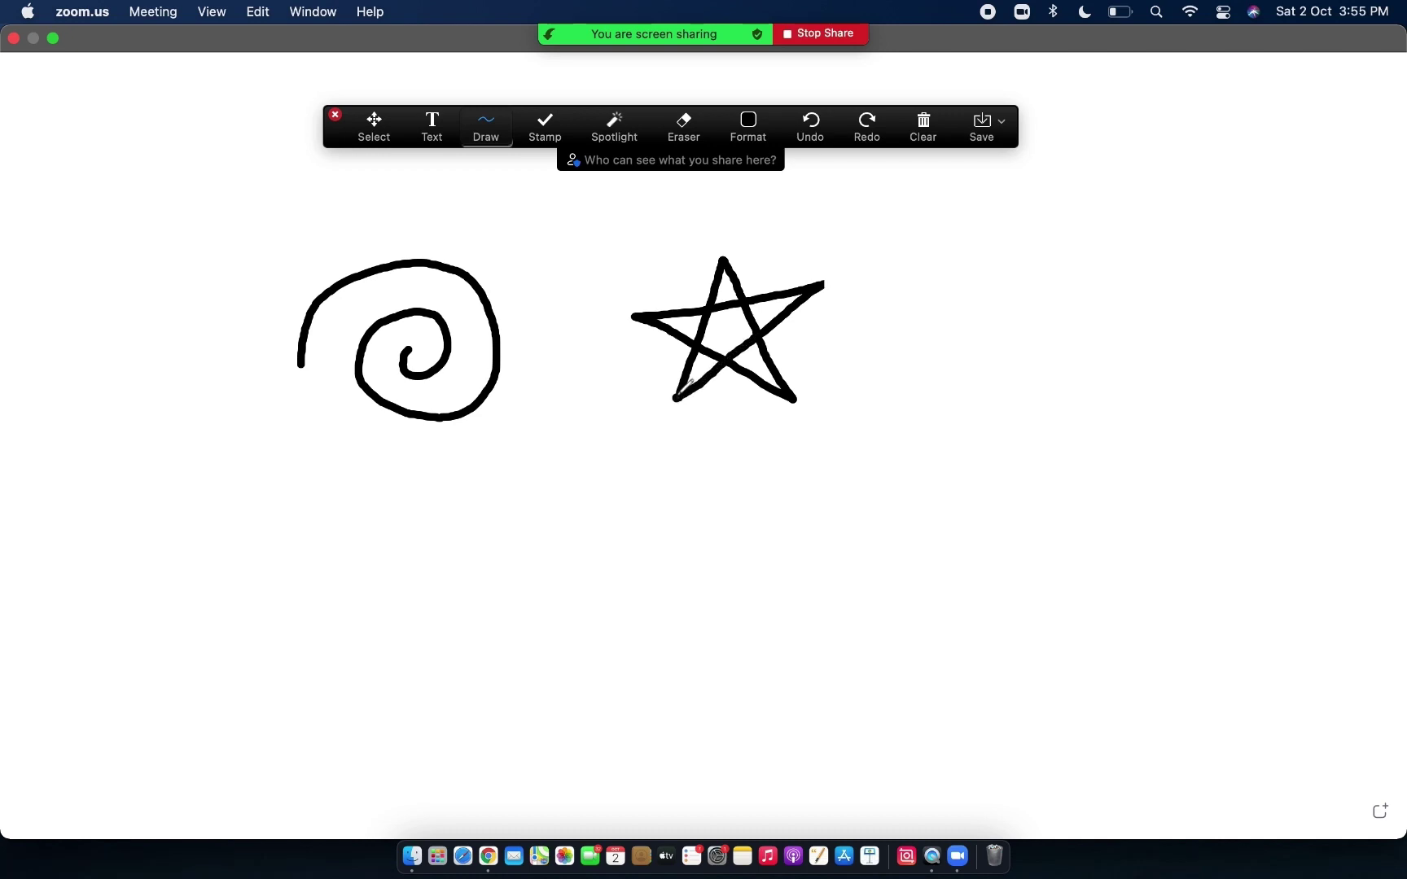
{"action": "mouse_move", "coordinate": [651, 273]}
{"action": "left_mouse_down"}
{"action": "mouse_move", "coordinate": [682, 285]}
{"action": "mouse_move", "coordinate": [788, 240]}
{"action": "left_mouse_up"}
{"action": "left_click_drag", "start_coordinate": [795, 336], "coordinate": [826, 339]}
{"action": "left_click_drag", "start_coordinate": [727, 388], "coordinate": [728, 425]}
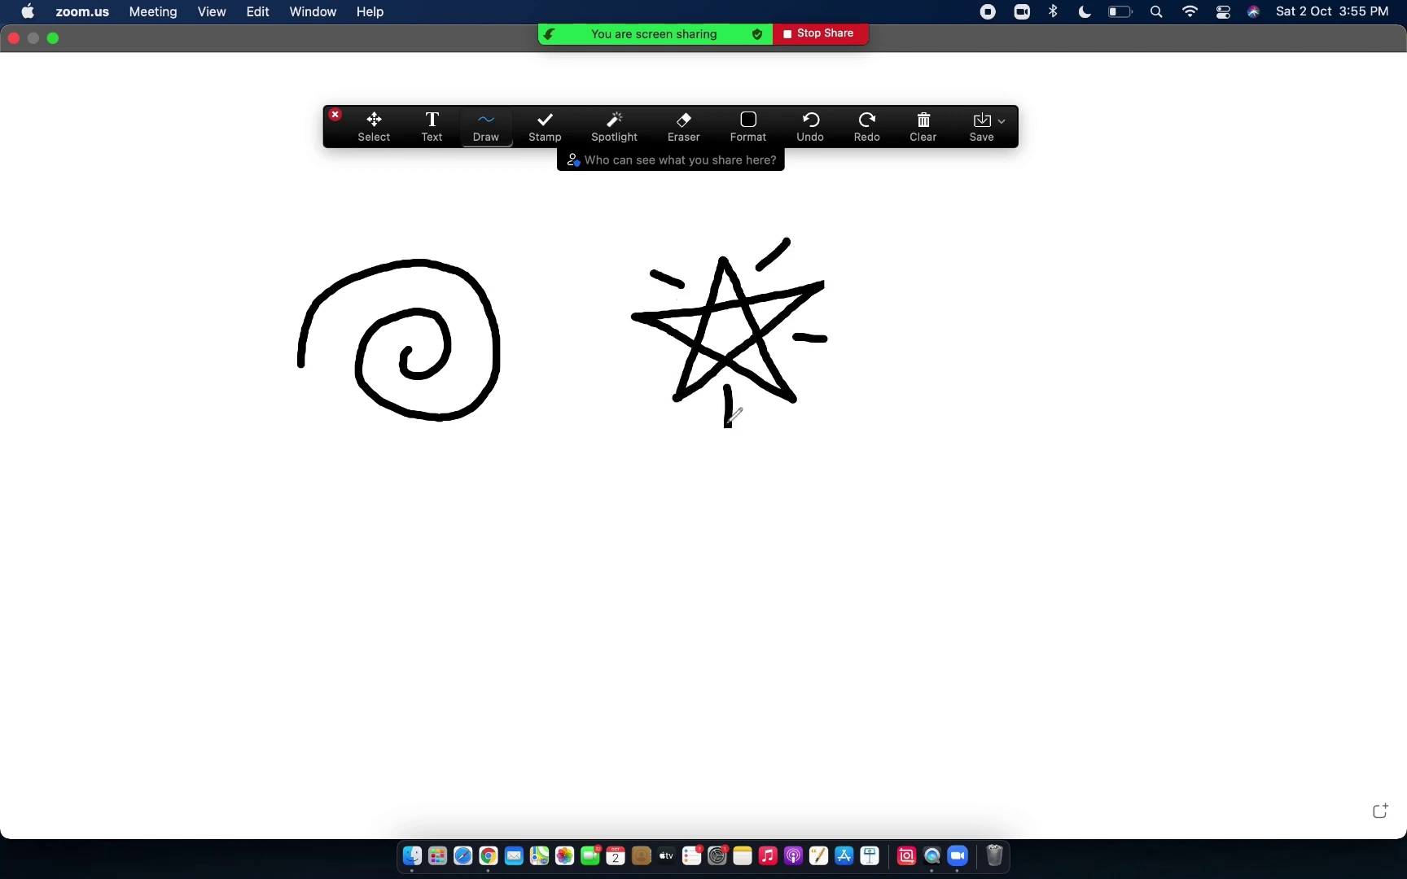
{"action": "left_click_drag", "start_coordinate": [660, 351], "coordinate": [644, 356]}
{"action": "left_click", "coordinate": [928, 132]}
- Clear all drawings, then try the Stamp, Spotlight, Eraser and Format tools
{"action": "left_click", "coordinate": [961, 177]}
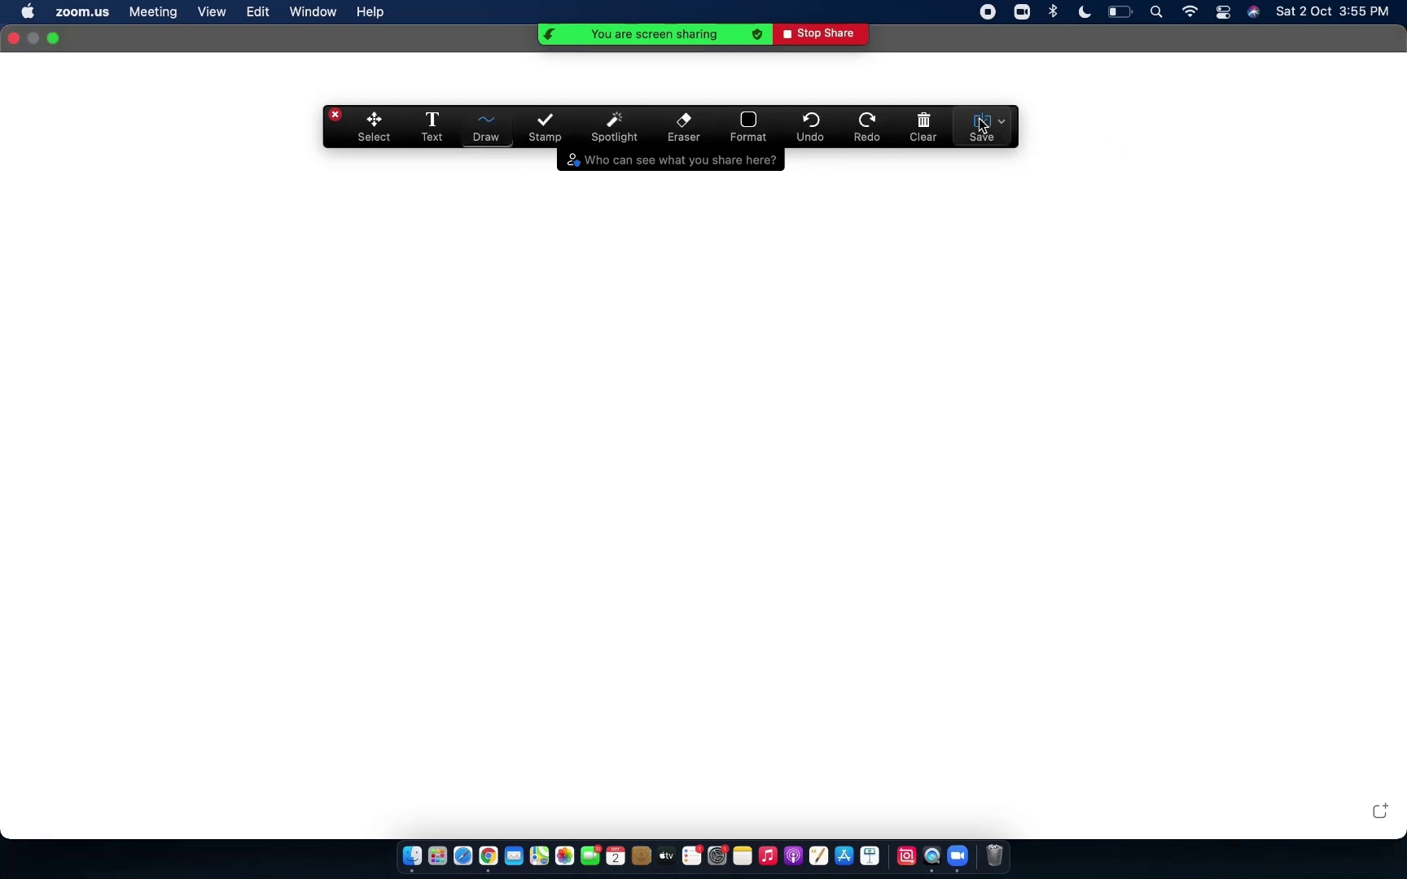
{"action": "left_click", "coordinate": [542, 133]}
{"action": "left_click", "coordinate": [612, 131]}
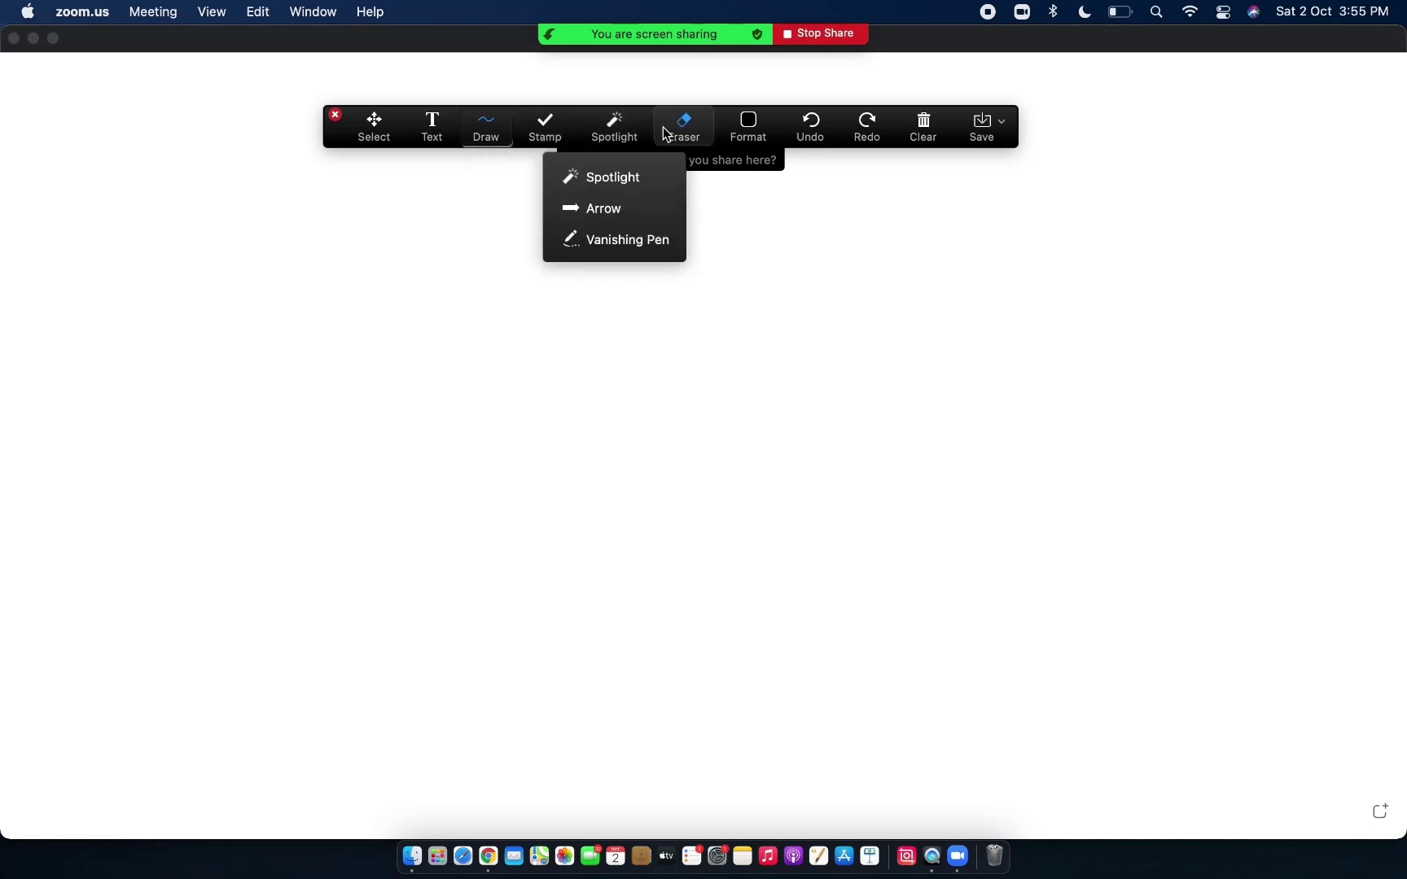
{"action": "left_click", "coordinate": [682, 130]}
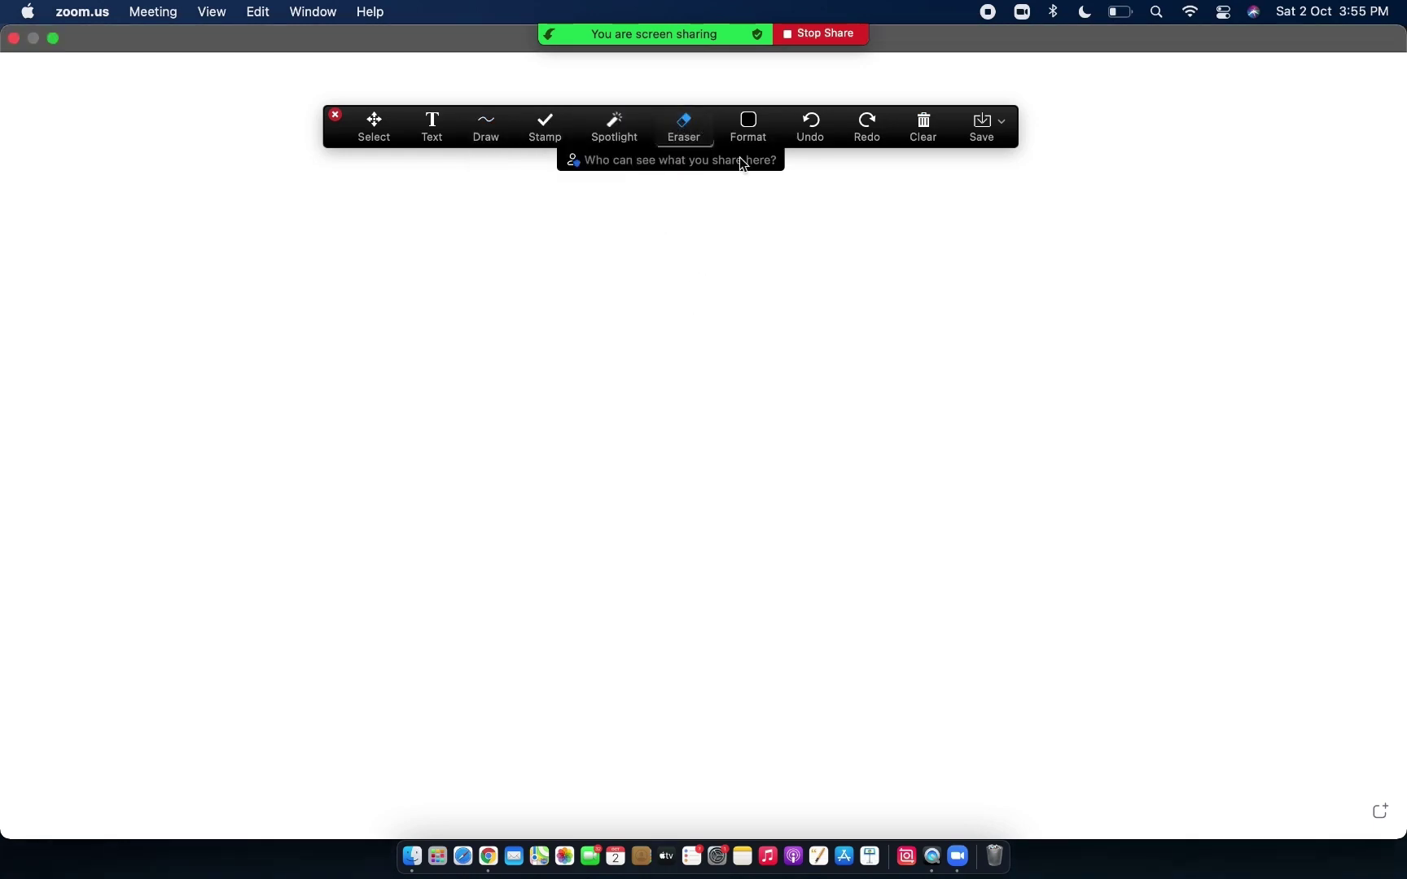
{"action": "left_click", "coordinate": [747, 132]}
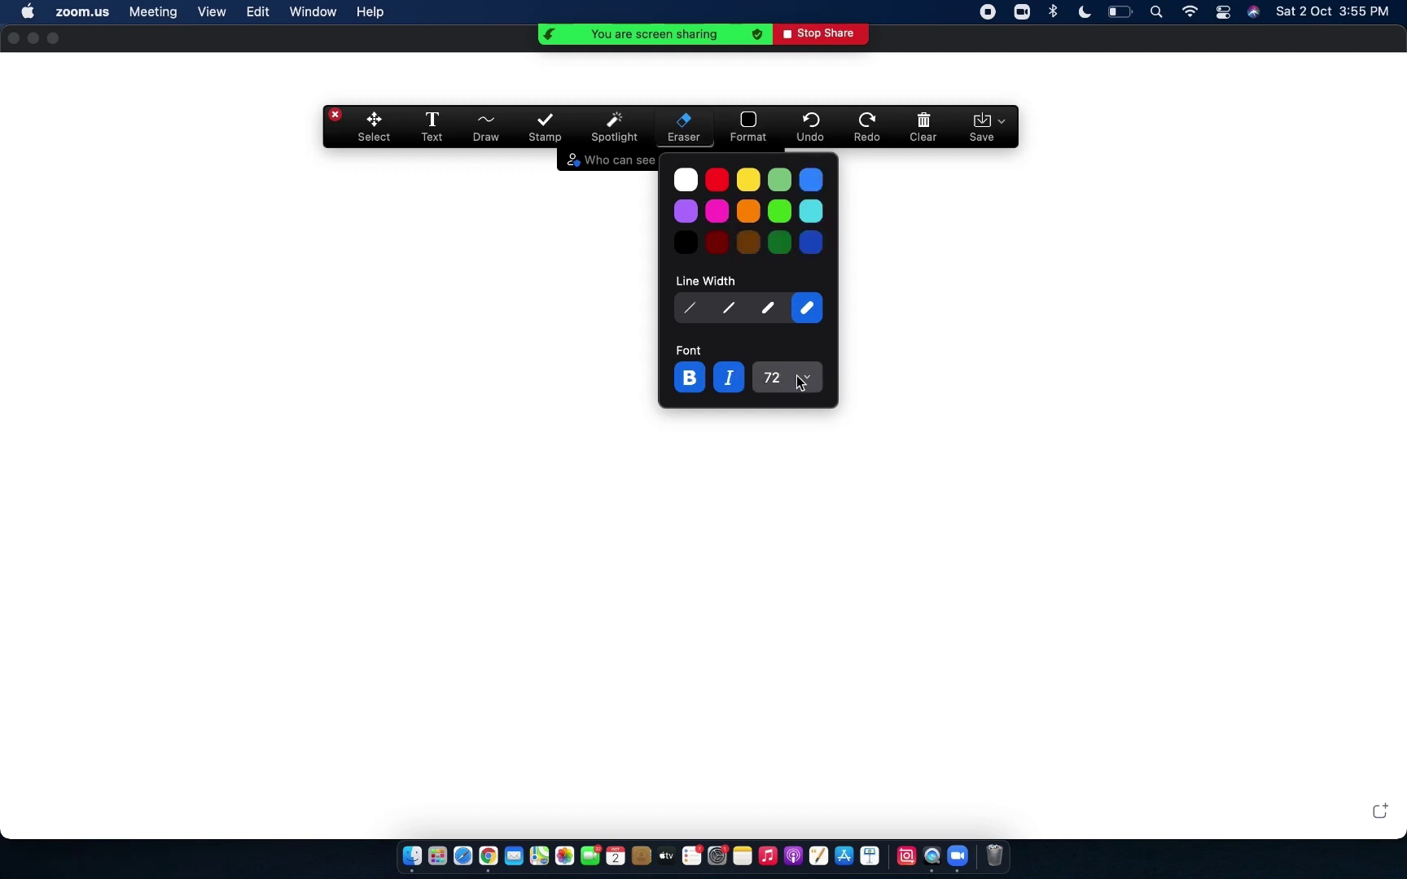
{"action": "left_click", "coordinate": [812, 134]}
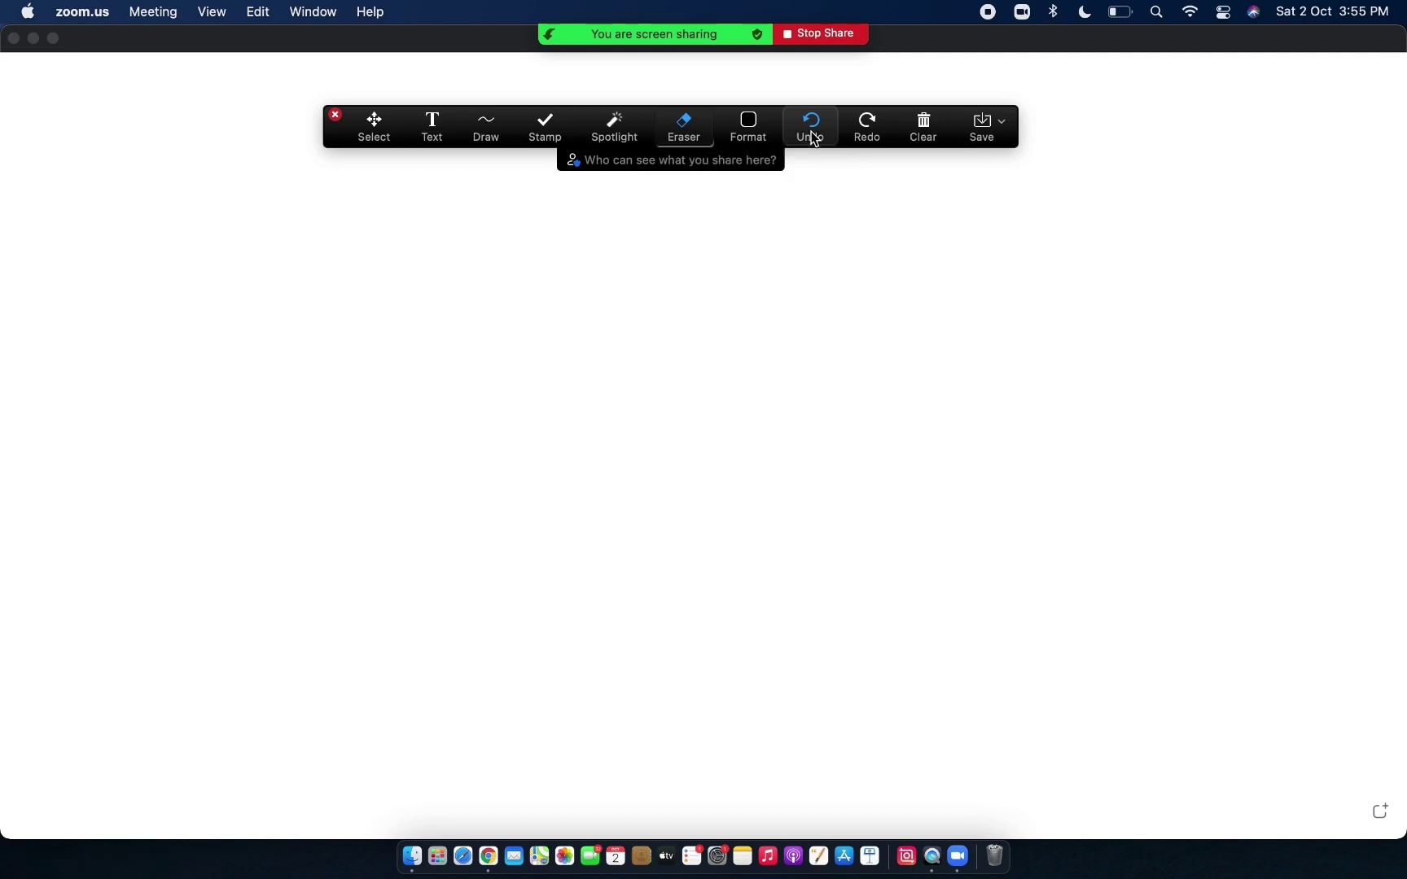
- Undo to restore the spiral and star, then redo to remove them again
{"action": "left_click", "coordinate": [811, 133]}
{"action": "left_click", "coordinate": [867, 128]}
{"action": "left_click", "coordinate": [922, 130]}
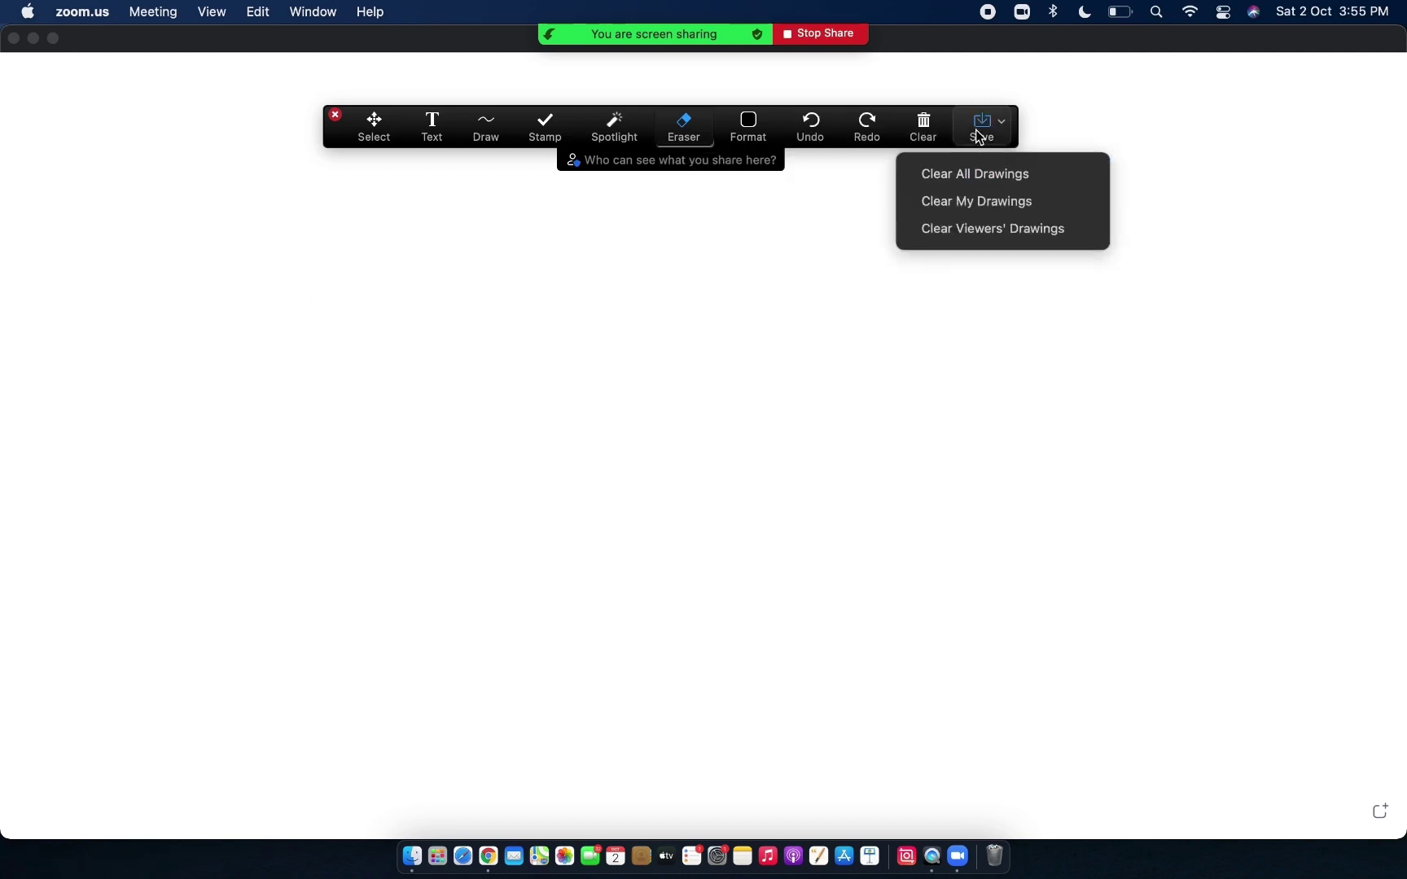
{"action": "left_click", "coordinate": [727, 353]}
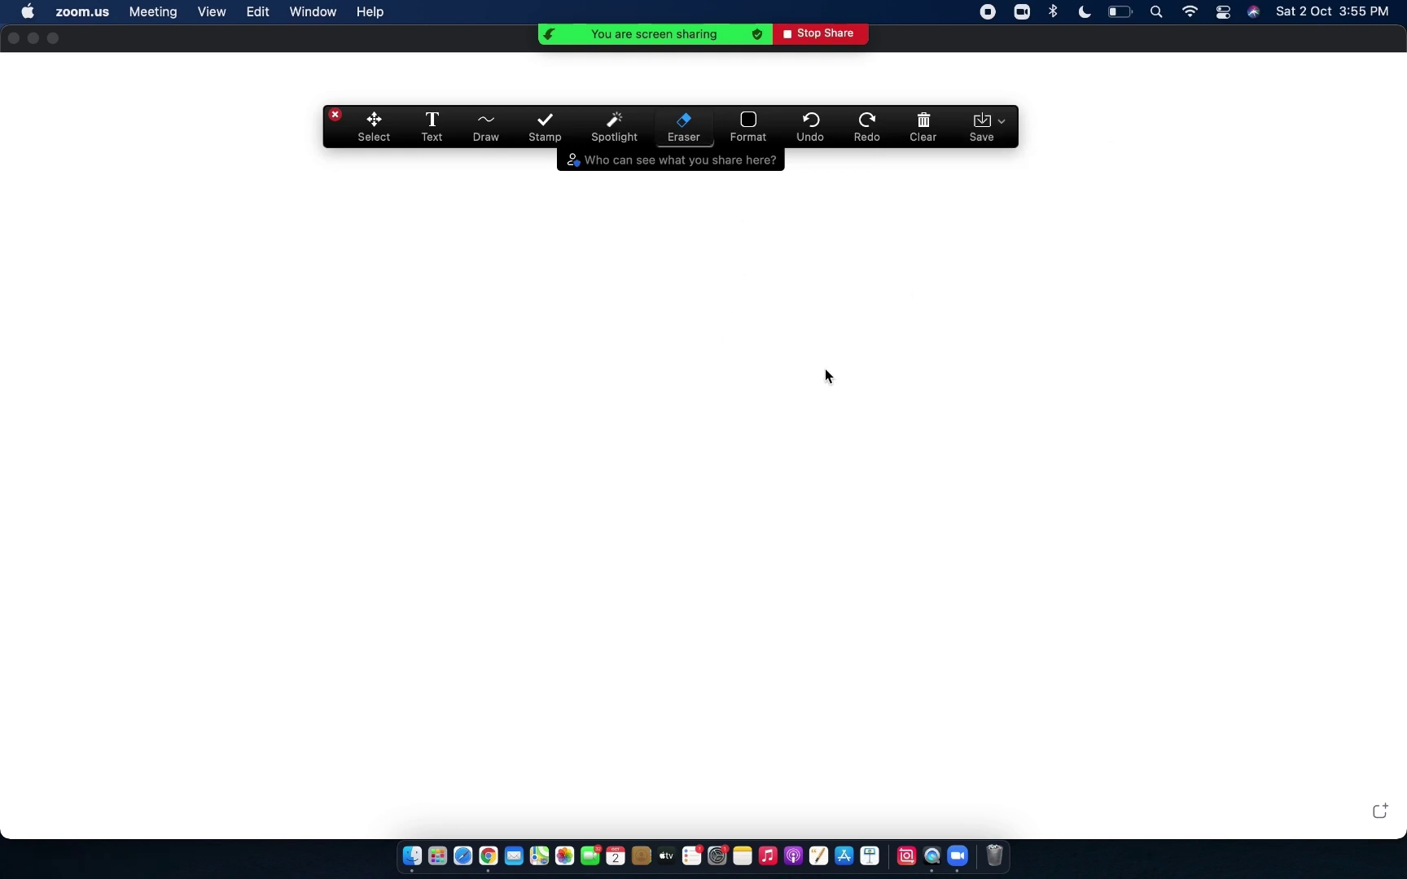
- Draw a thick grey wavy line with the highlighter and save the whiteboard as a PNG
{"action": "left_click", "coordinate": [497, 129]}
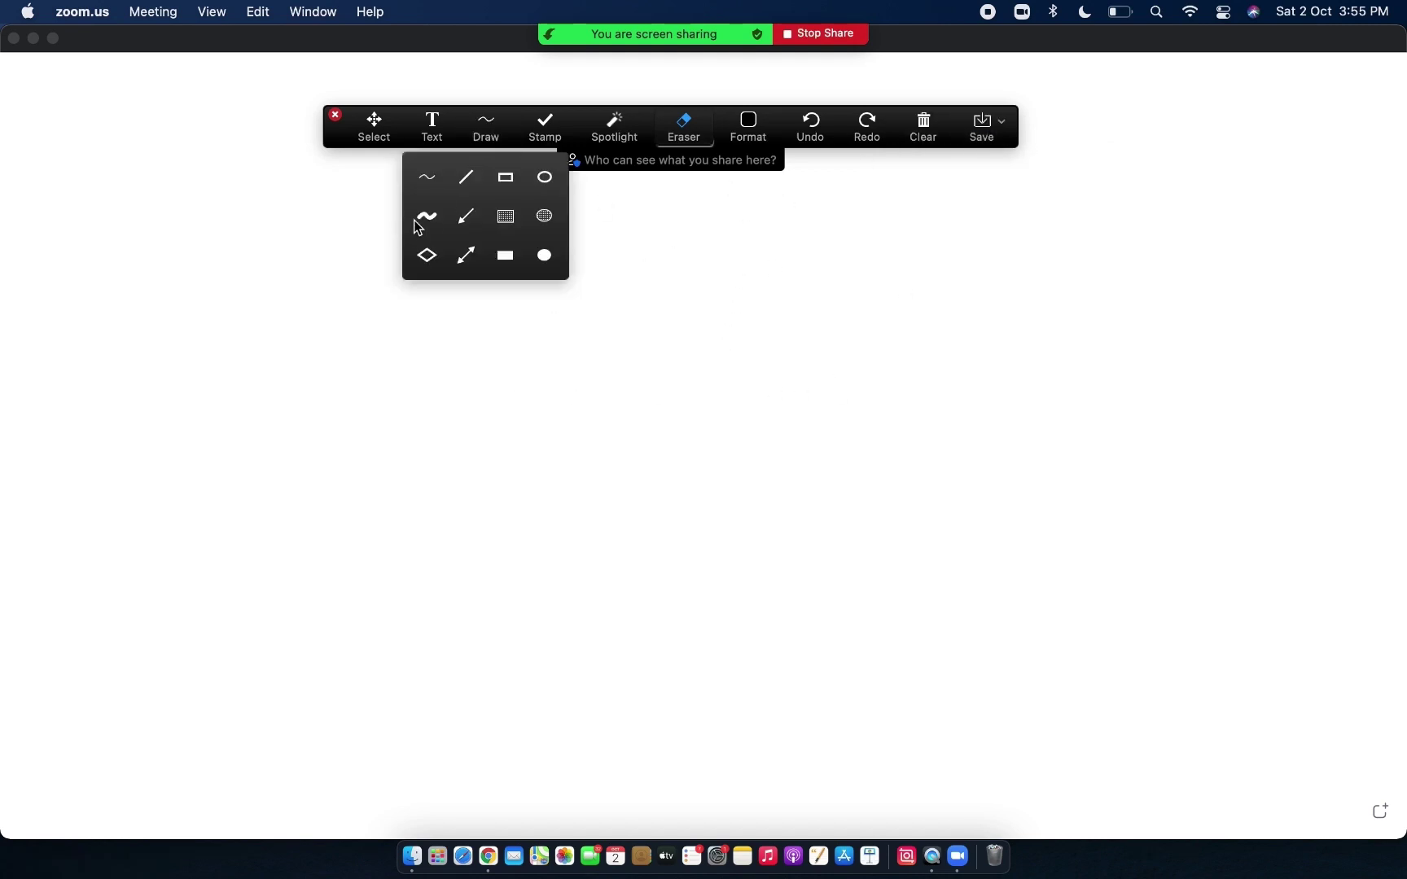
{"action": "left_click", "coordinate": [418, 220]}
{"action": "mouse_move", "coordinate": [312, 417]}
{"action": "left_mouse_down"}
{"action": "mouse_move", "coordinate": [459, 346]}
{"action": "mouse_move", "coordinate": [757, 389]}
{"action": "mouse_move", "coordinate": [1005, 346]}
{"action": "left_mouse_up"}
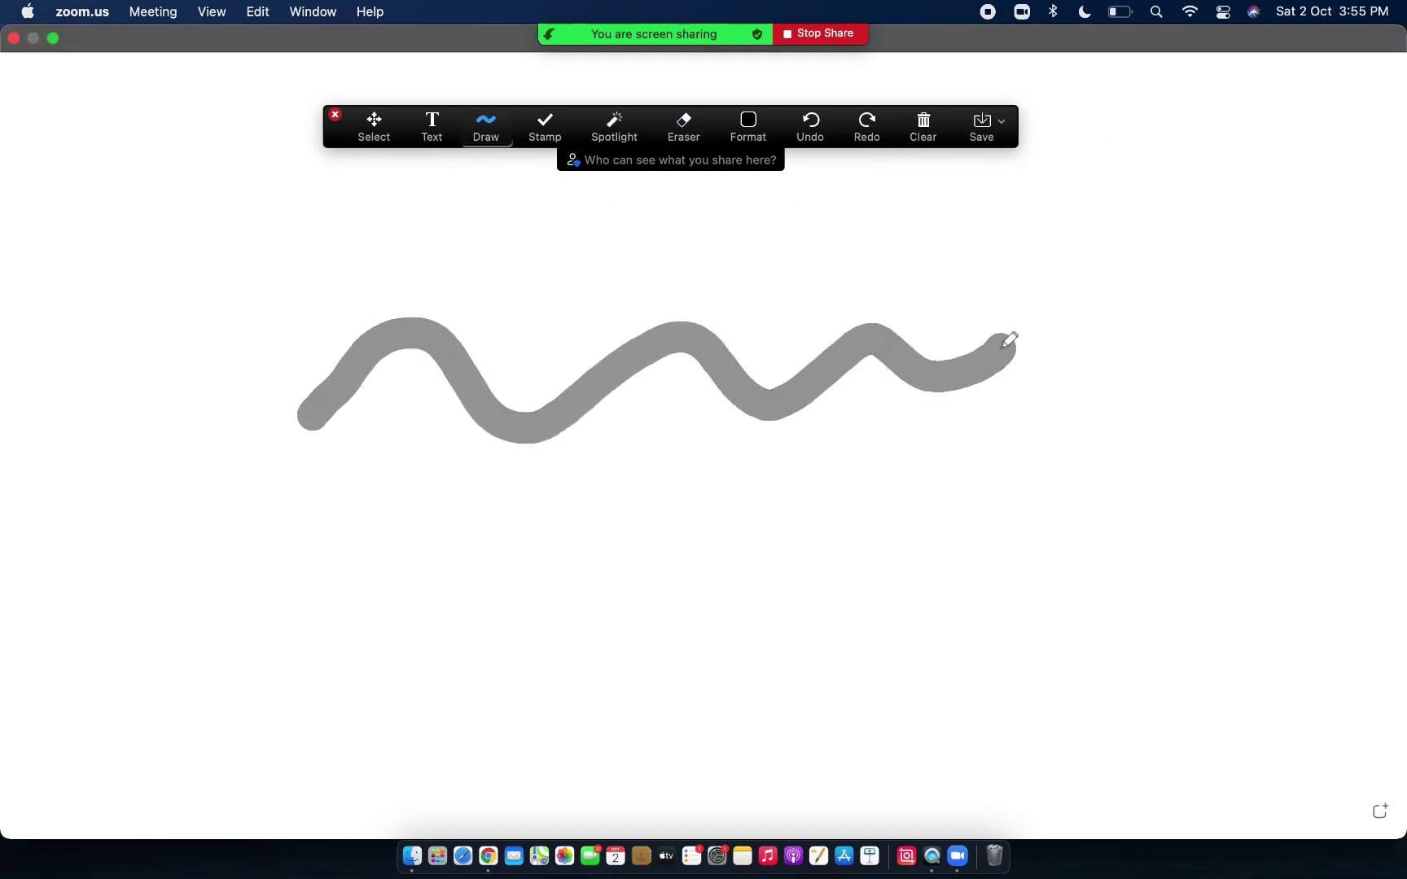
{"action": "left_click", "coordinate": [987, 135]}
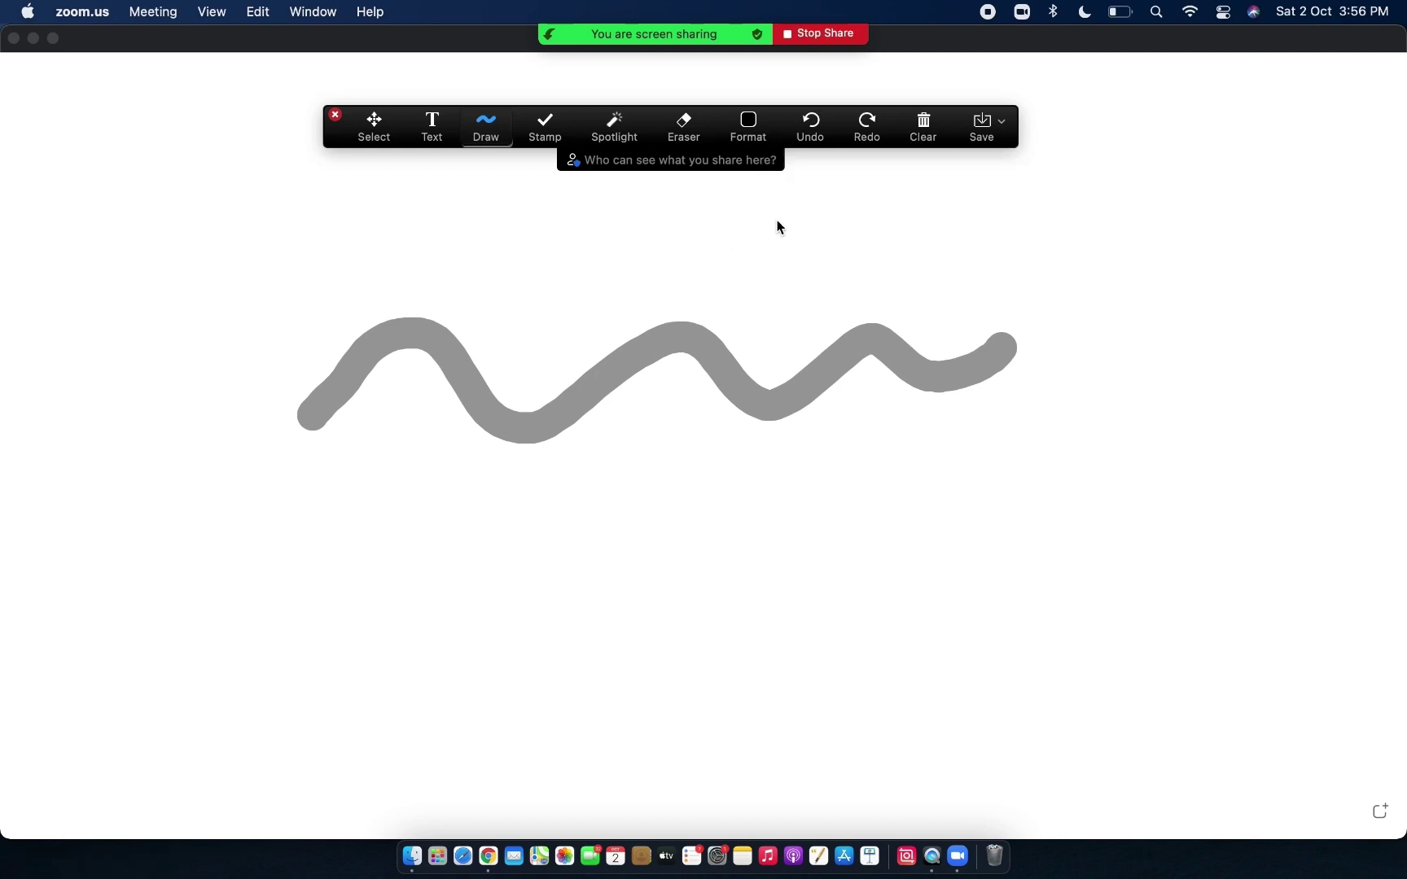
- With the thin pen, write and circle 1 and 2, write 3 and 4, and draw a corner arc
{"action": "mouse_move", "coordinate": [808, 67]}
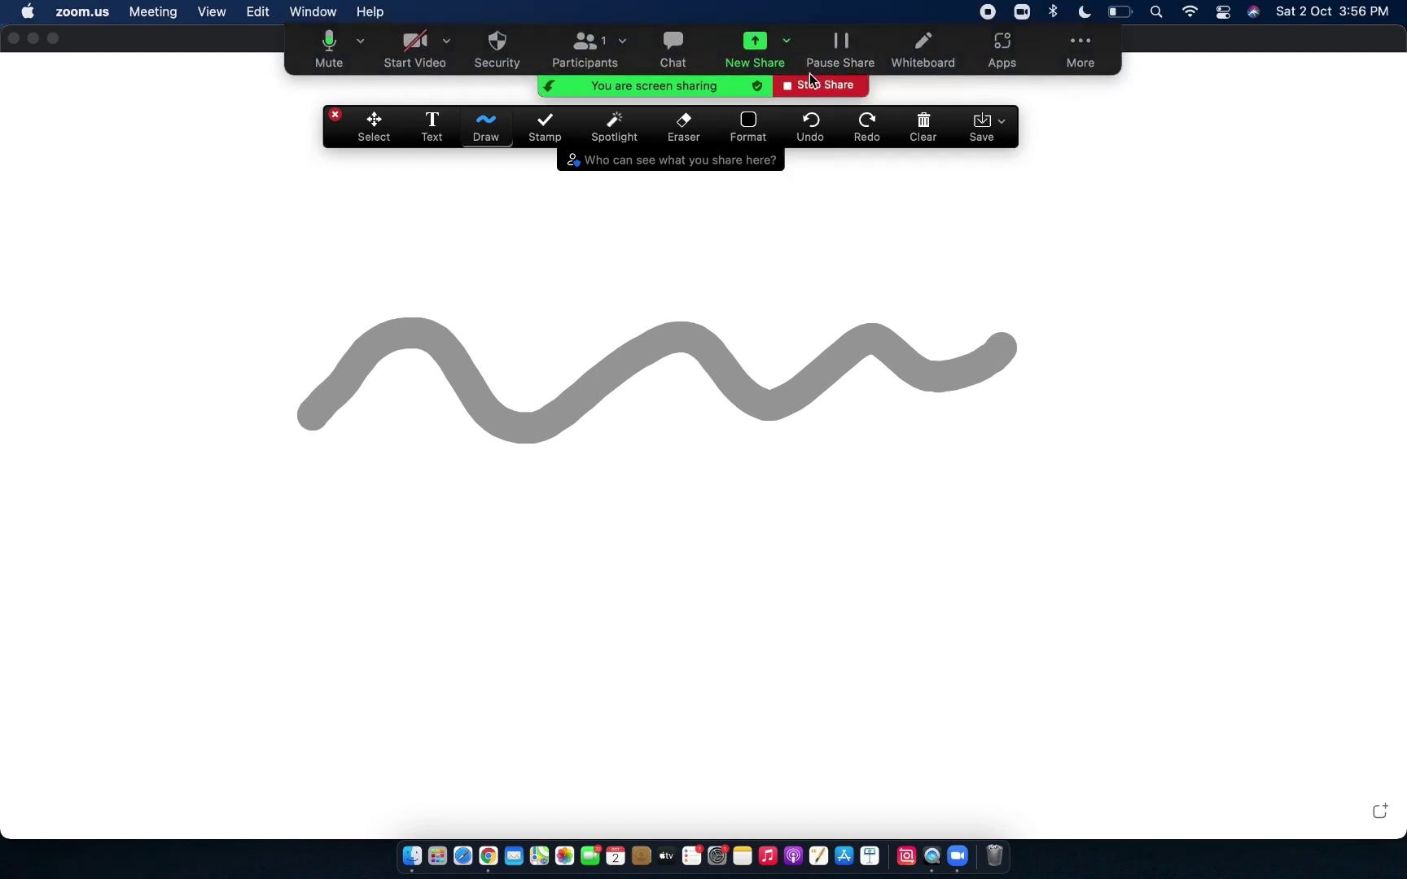
{"action": "left_click", "coordinate": [486, 126]}
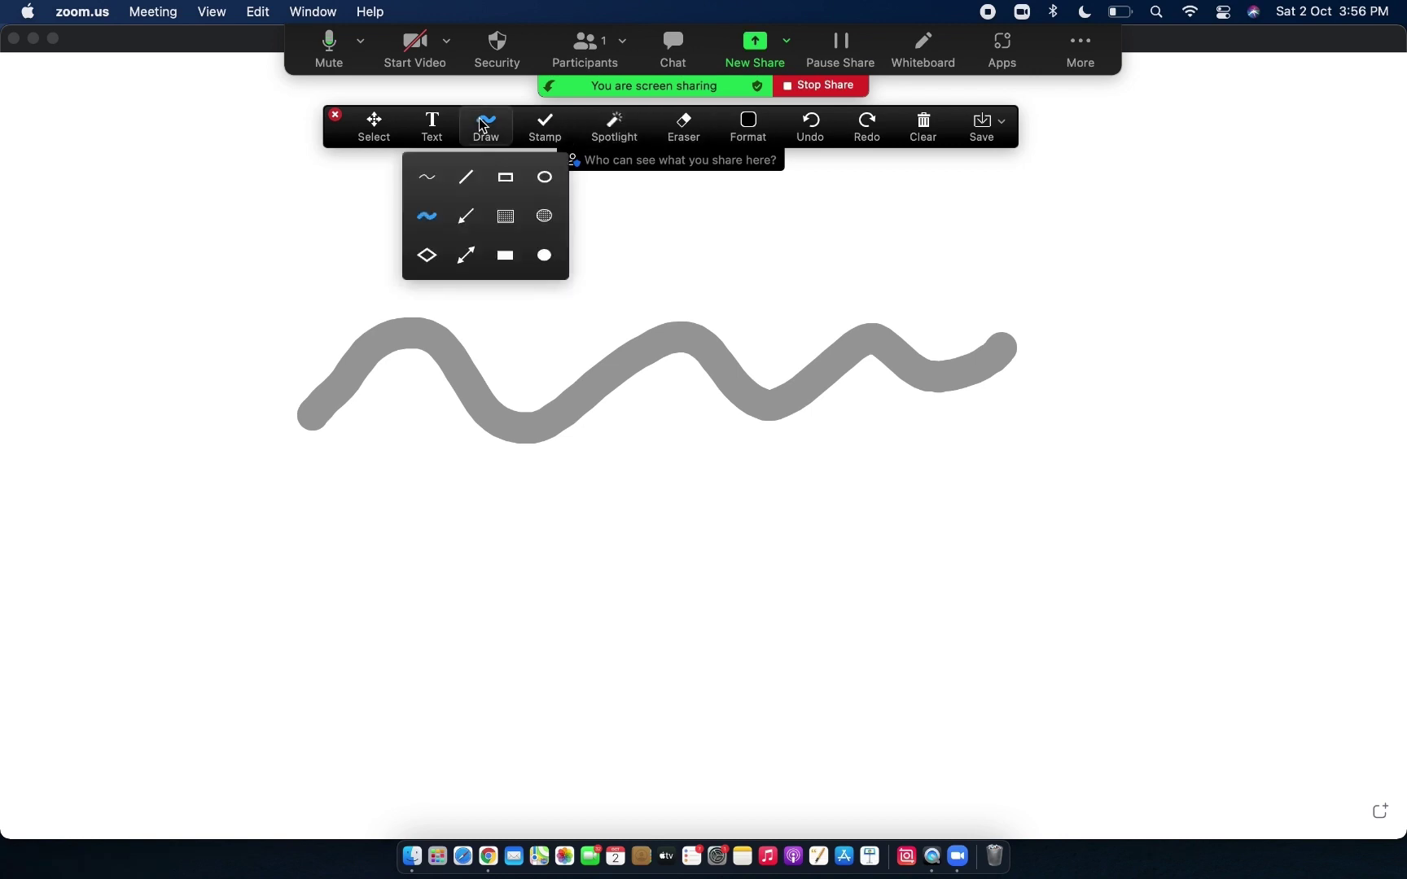
{"action": "left_click", "coordinate": [435, 180]}
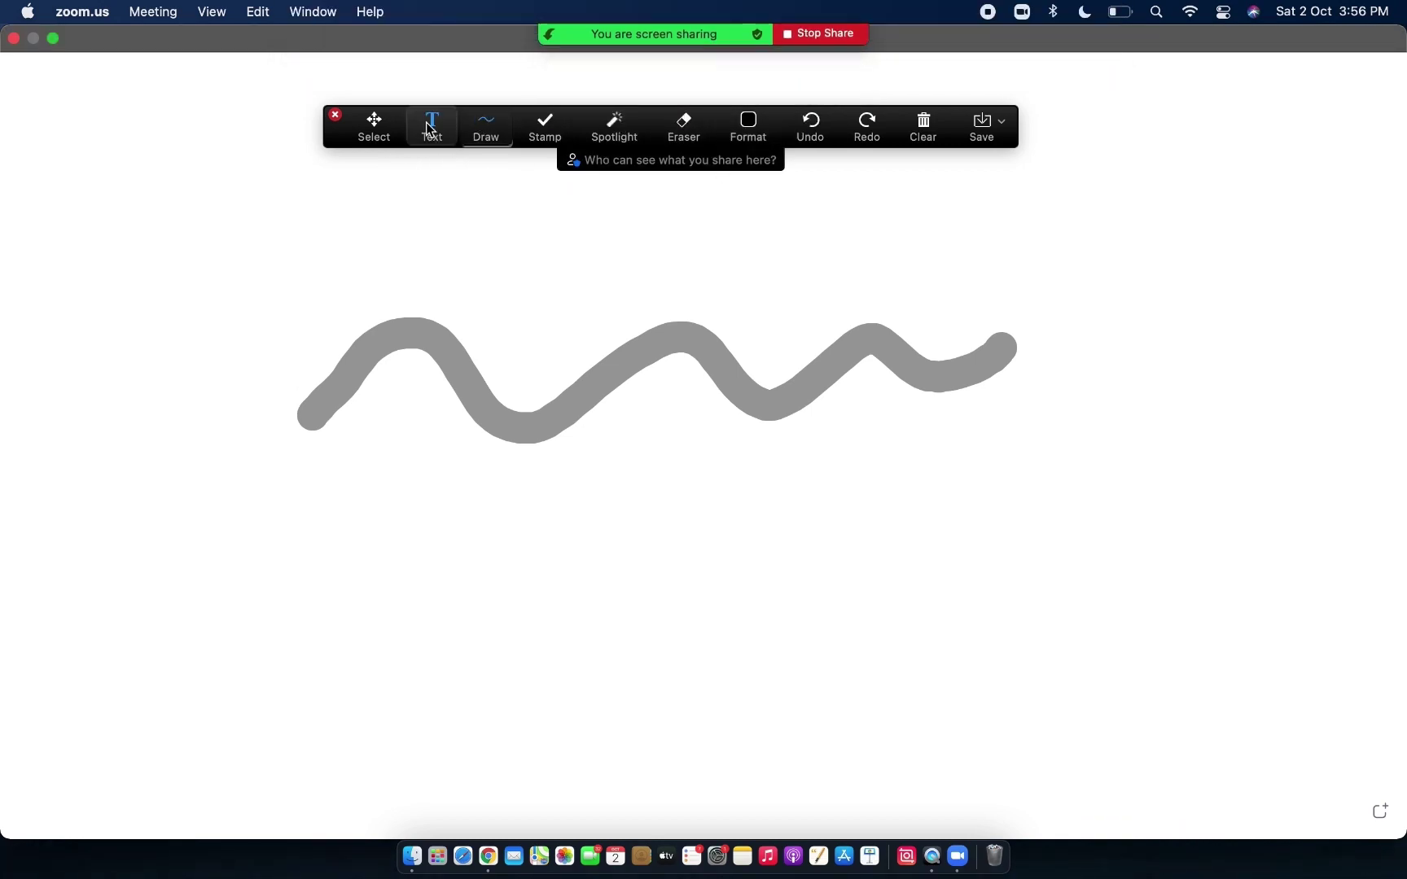
{"action": "mouse_move", "coordinate": [197, 210]}
{"action": "left_mouse_down"}
{"action": "mouse_move", "coordinate": [187, 253]}
{"action": "mouse_move", "coordinate": [262, 290]}
{"action": "mouse_move", "coordinate": [192, 182]}
{"action": "left_mouse_up"}
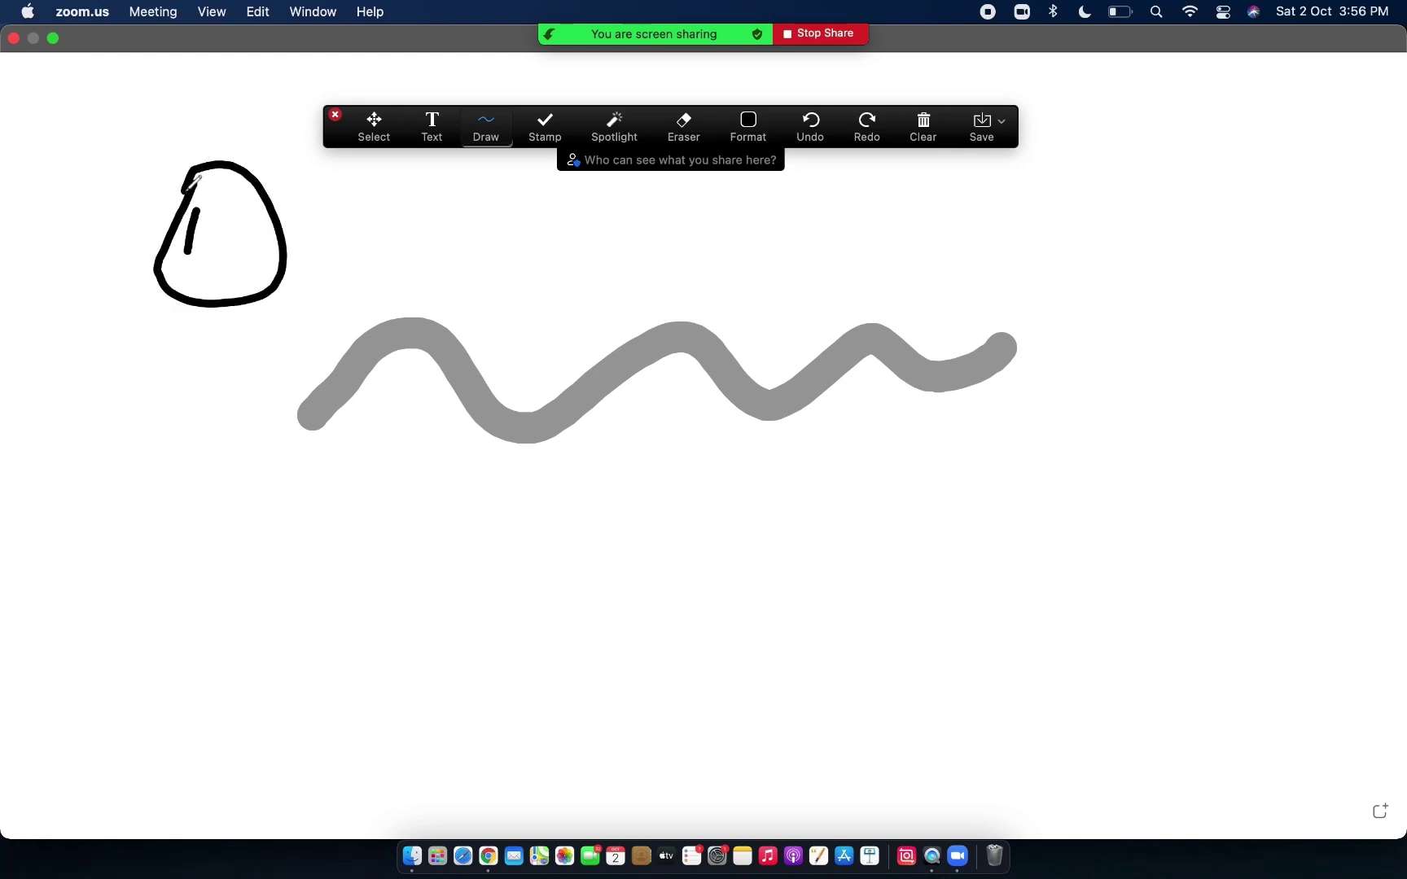
{"action": "left_click_drag", "start_coordinate": [176, 411], "coordinate": [225, 430]}
{"action": "mouse_move", "coordinate": [204, 335]}
{"action": "left_mouse_down"}
{"action": "mouse_move", "coordinate": [186, 334]}
{"action": "mouse_move", "coordinate": [221, 355]}
{"action": "left_mouse_up"}
{"action": "left_click_drag", "start_coordinate": [188, 581], "coordinate": [214, 619]}
{"action": "left_click_drag", "start_coordinate": [218, 601], "coordinate": [185, 681]}
{"action": "left_click_drag", "start_coordinate": [176, 512], "coordinate": [195, 545]}
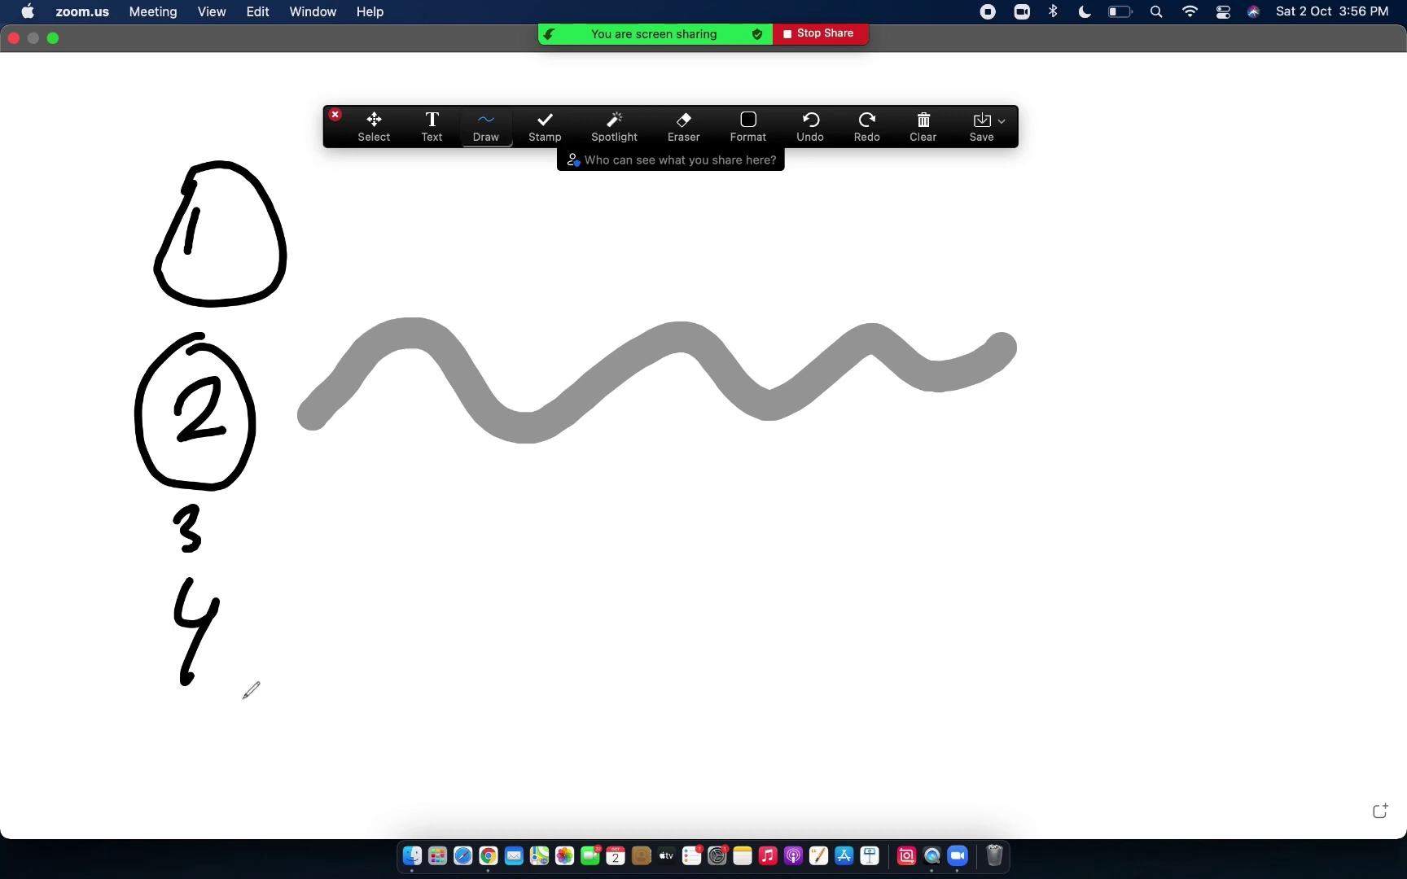
{"action": "mouse_move", "coordinate": [1373, 748]}
{"action": "left_mouse_down"}
{"action": "mouse_move", "coordinate": [1354, 831]}
{"action": "mouse_move", "coordinate": [1400, 793]}
{"action": "mouse_move", "coordinate": [1367, 749]}
{"action": "left_mouse_up"}
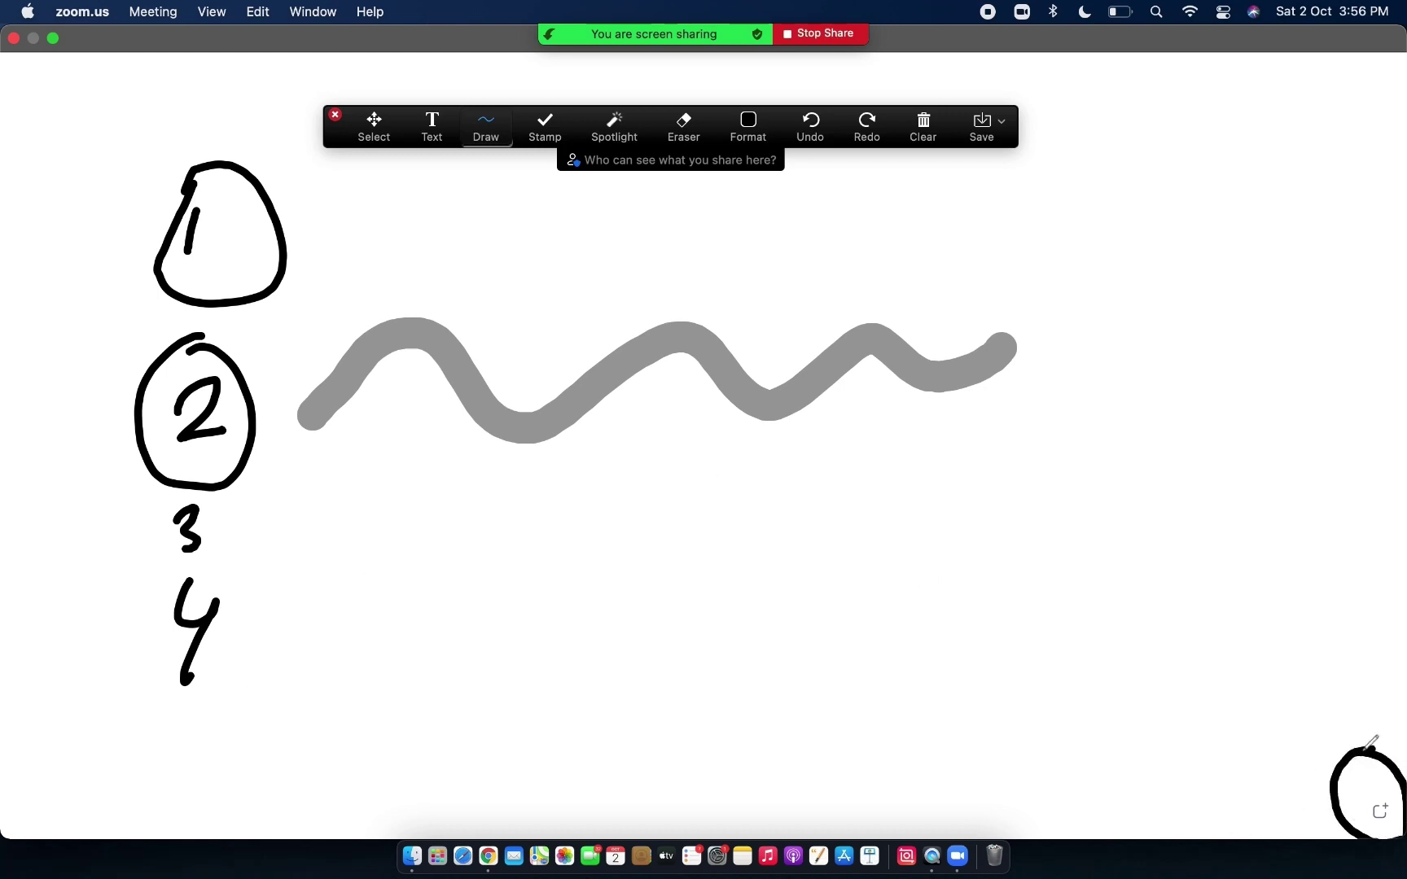
- Add a new whiteboard page and write a 6 followed by a dash on it
{"action": "left_click", "coordinate": [1381, 813]}
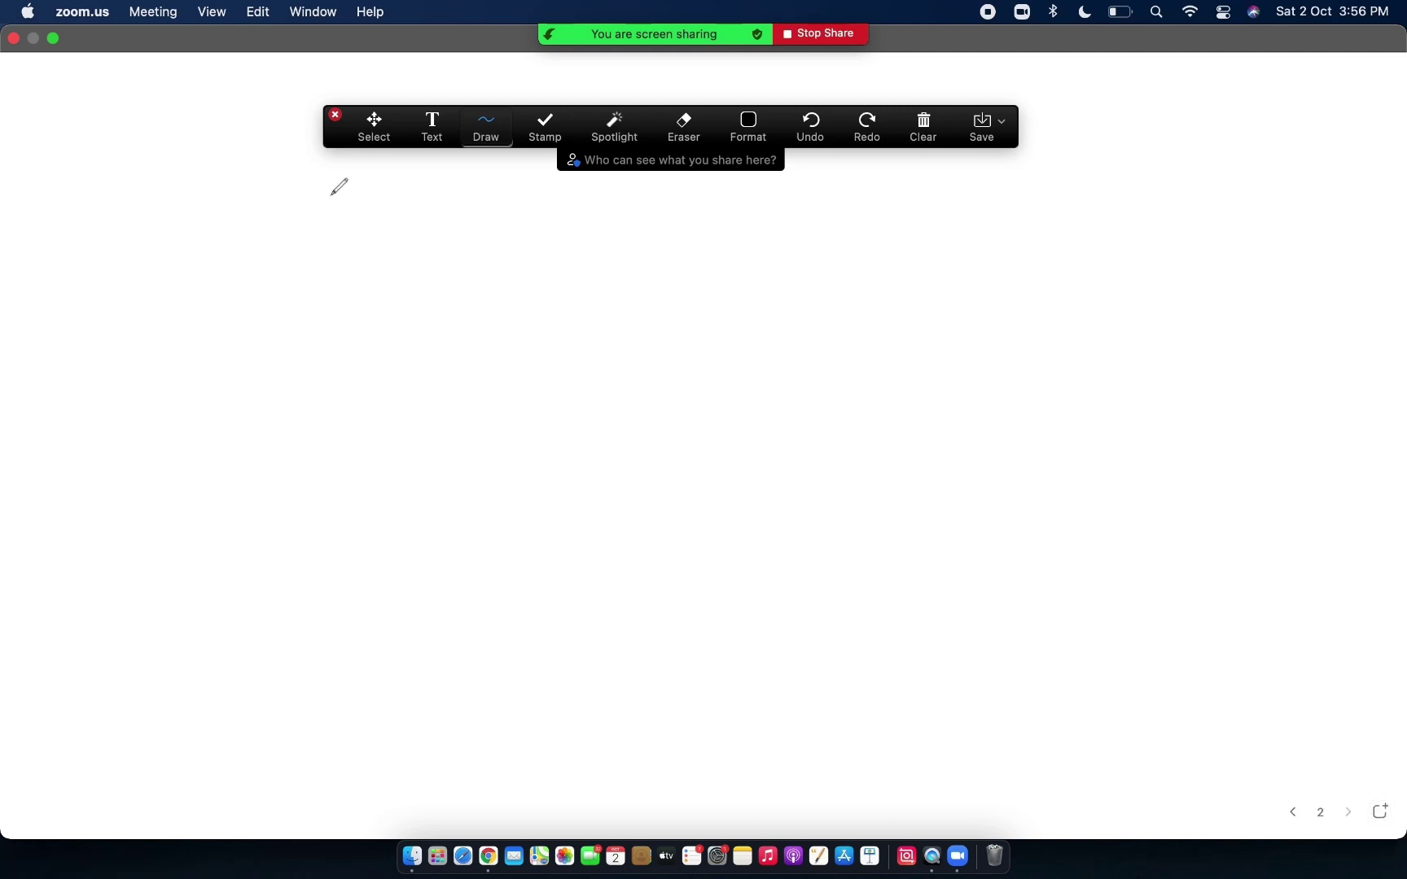
{"action": "mouse_move", "coordinate": [241, 126]}
{"action": "left_mouse_down"}
{"action": "mouse_move", "coordinate": [184, 121]}
{"action": "mouse_move", "coordinate": [219, 220]}
{"action": "mouse_move", "coordinate": [133, 186]}
{"action": "left_mouse_up"}
{"action": "left_click_drag", "start_coordinate": [252, 176], "coordinate": [298, 175]}
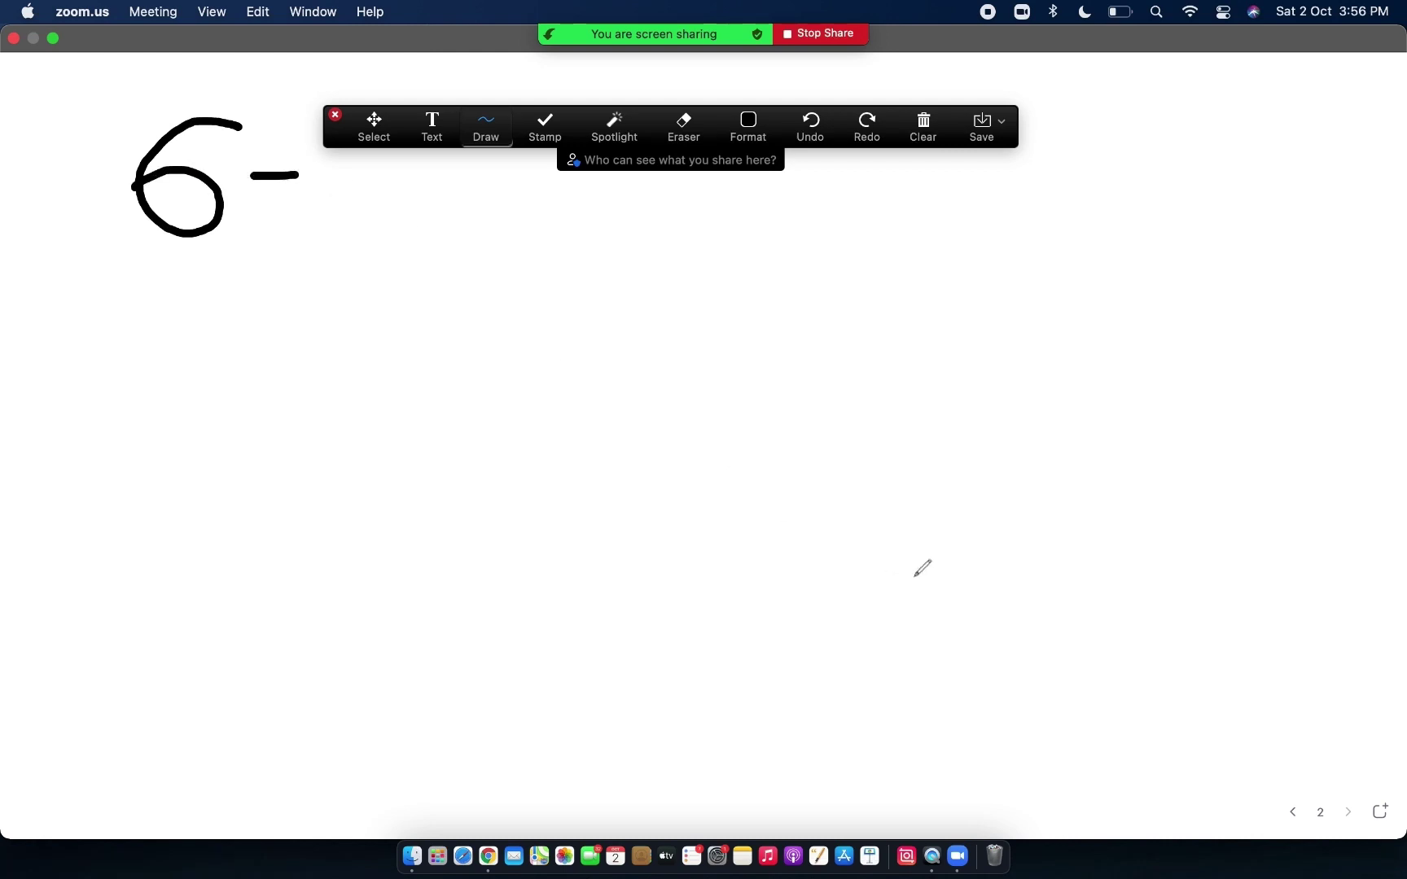
- Flip between pages, add several more blank pages, and draw a large loop on page 6
{"action": "left_click", "coordinate": [1294, 812]}
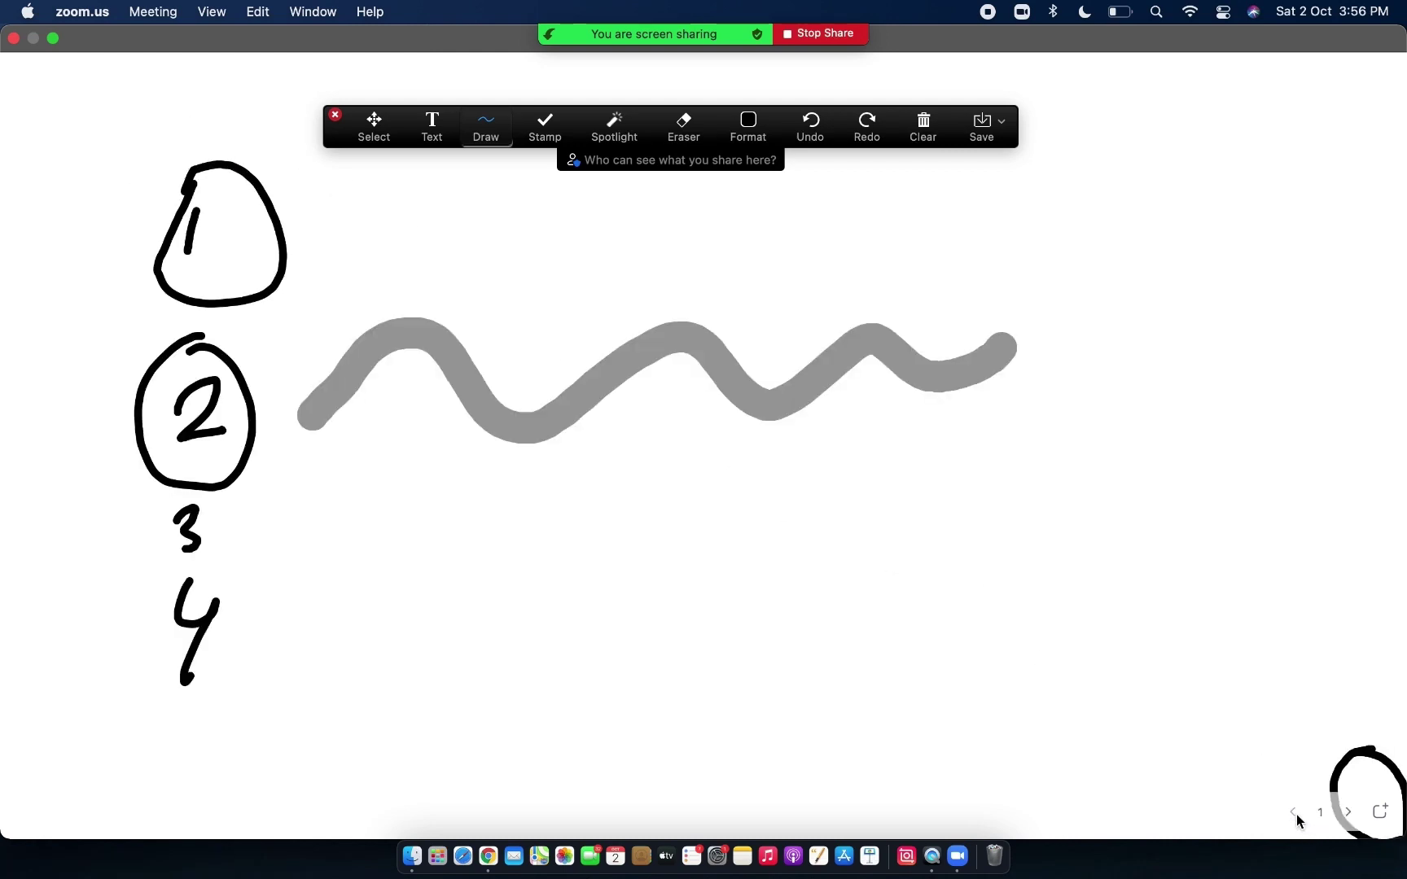
{"action": "left_click", "coordinate": [1348, 812]}
{"action": "left_click", "coordinate": [1376, 813]}
{"action": "left_click", "coordinate": [1376, 813]}
{"action": "left_click", "coordinate": [1375, 812]}
{"action": "left_click", "coordinate": [1376, 812]}
{"action": "left_click", "coordinate": [1376, 812]}
{"action": "left_click", "coordinate": [1375, 812]}
{"action": "left_click", "coordinate": [1377, 813]}
{"action": "double_click", "coordinate": [1377, 812]}
{"action": "left_click", "coordinate": [1380, 812]}
{"action": "left_click", "coordinate": [1380, 812]}
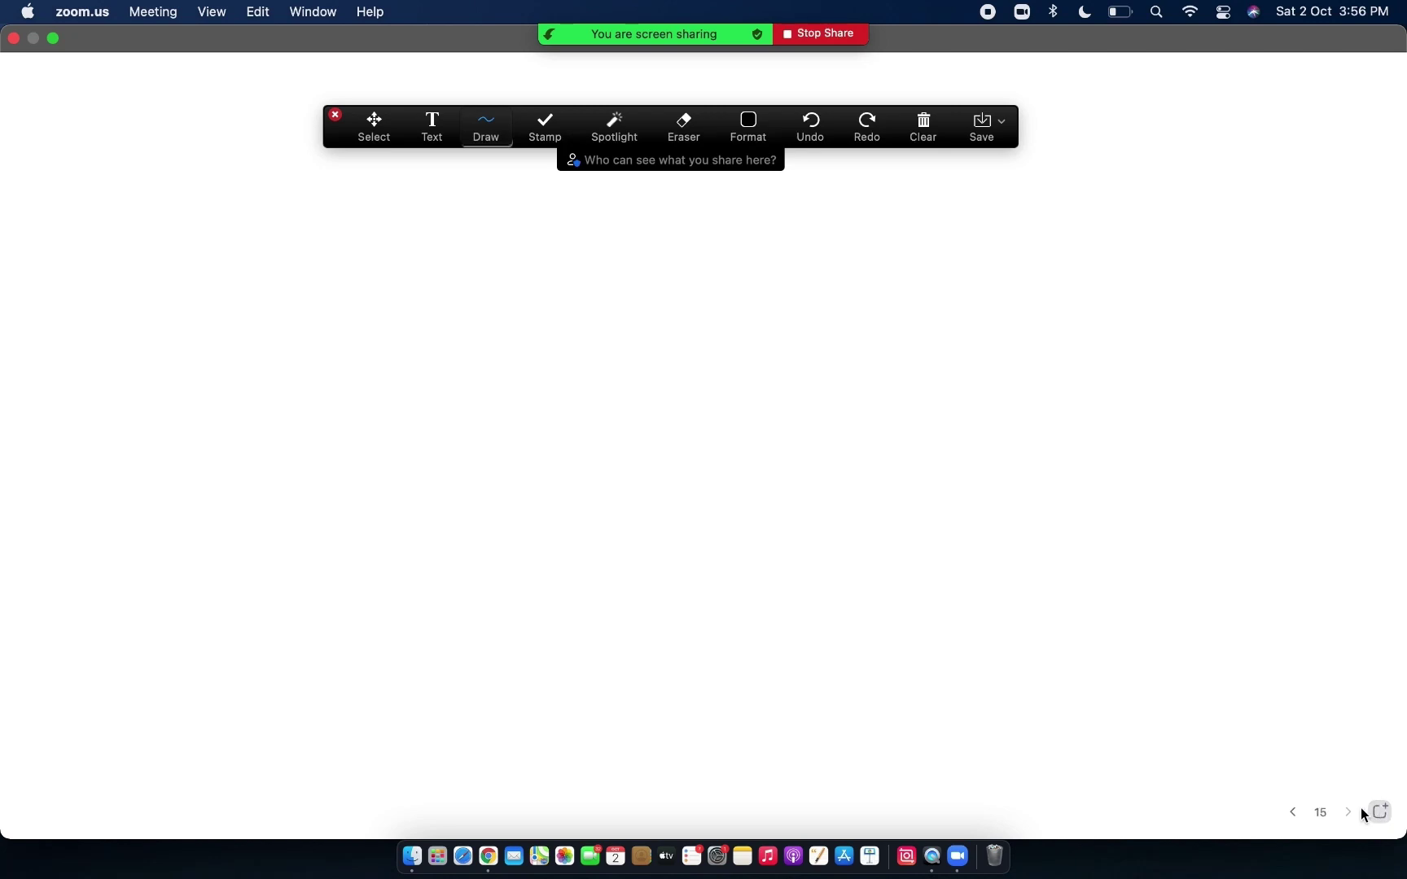
{"action": "left_click", "coordinate": [1293, 813]}
{"action": "left_click", "coordinate": [1293, 812]}
{"action": "left_click", "coordinate": [1293, 813]}
{"action": "left_click", "coordinate": [1294, 813]}
{"action": "left_click", "coordinate": [1294, 813]}
{"action": "left_click", "coordinate": [1293, 812]}
{"action": "mouse_move", "coordinate": [440, 71]}
{"action": "left_mouse_down"}
{"action": "mouse_move", "coordinate": [323, 213]}
{"action": "mouse_move", "coordinate": [1036, 170]}
{"action": "mouse_move", "coordinate": [731, 50]}
{"action": "mouse_move", "coordinate": [313, 67]}
{"action": "left_mouse_up"}
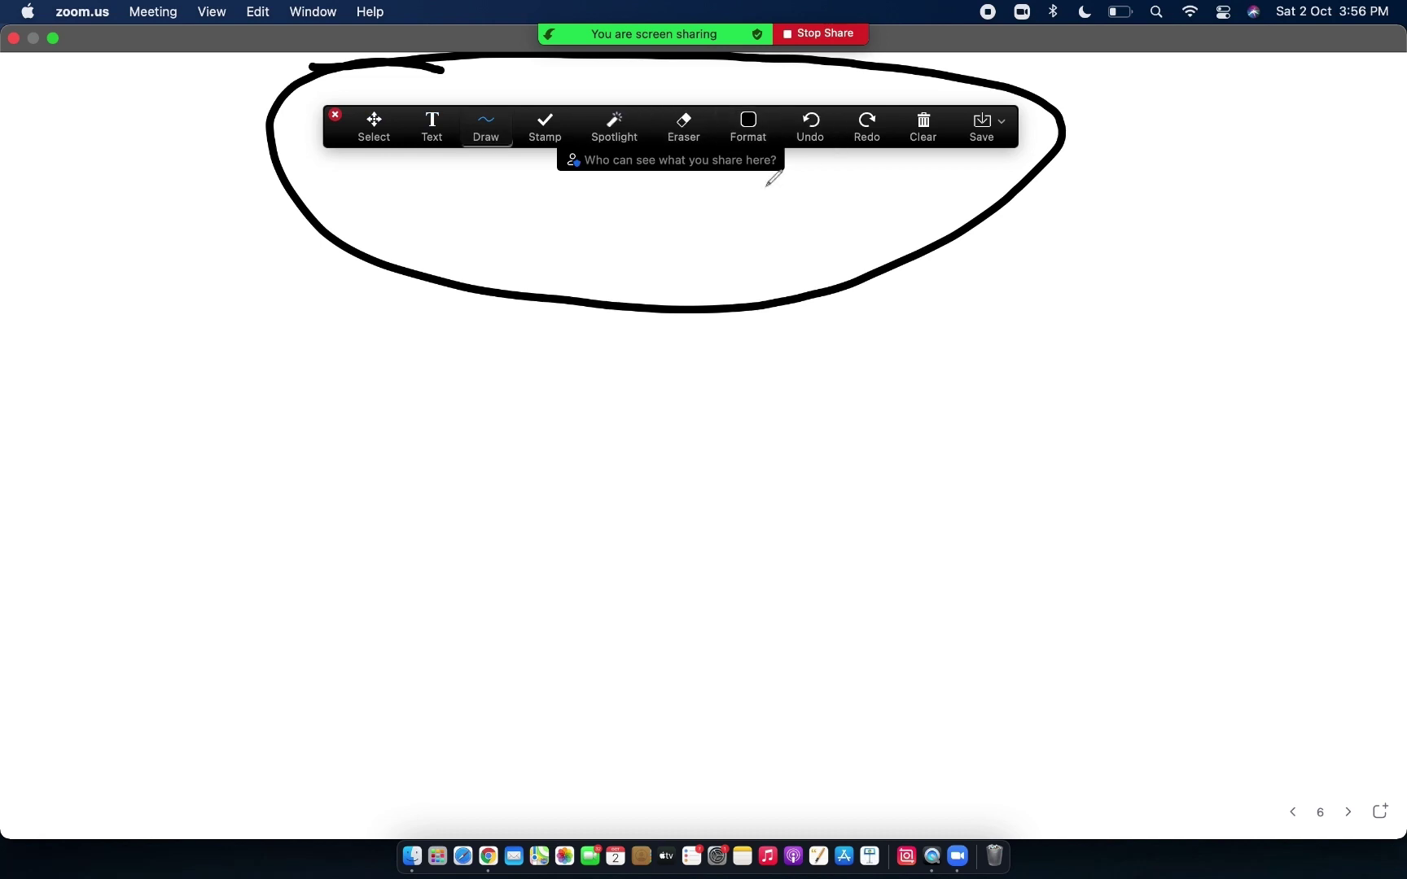
{"action": "left_click", "coordinate": [813, 34]}
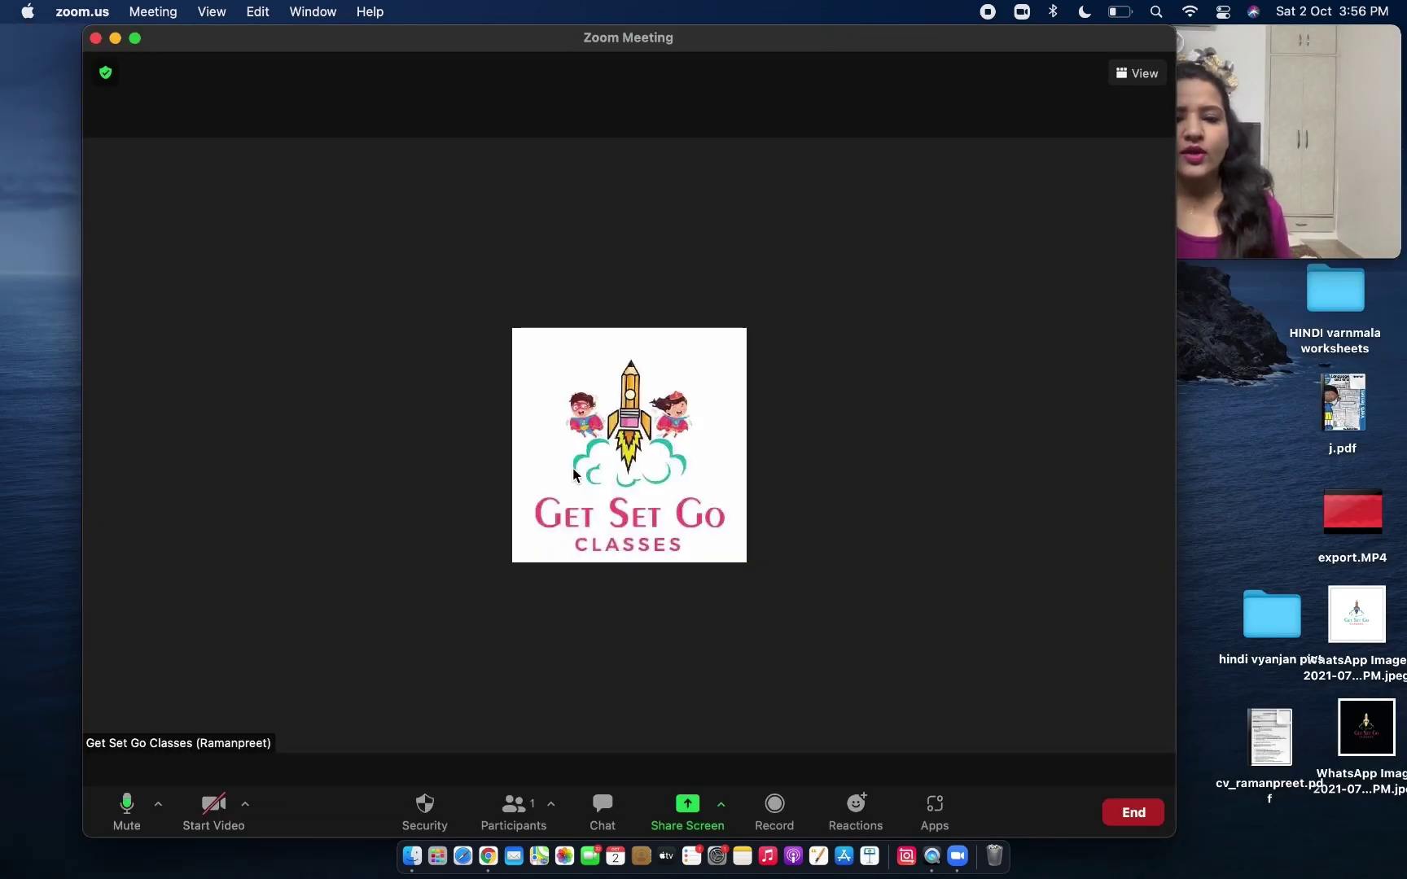
- Open the Share Screen picker from the meeting toolbar
{"action": "left_click", "coordinate": [687, 806]}
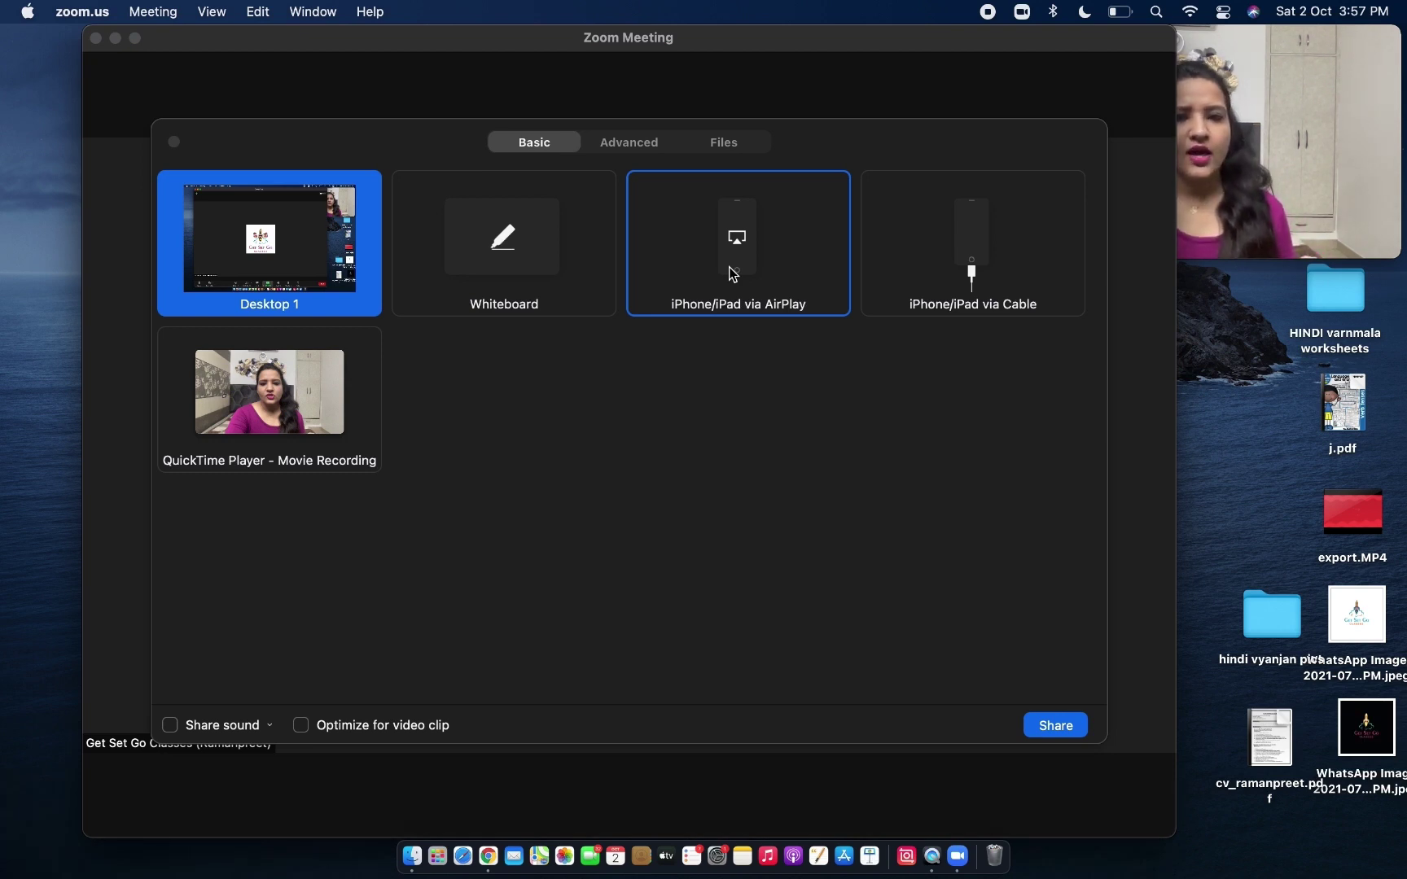
- Share an iPhone/iPad via AirPlay, installing the required sharing plugin
{"action": "left_click", "coordinate": [719, 259]}
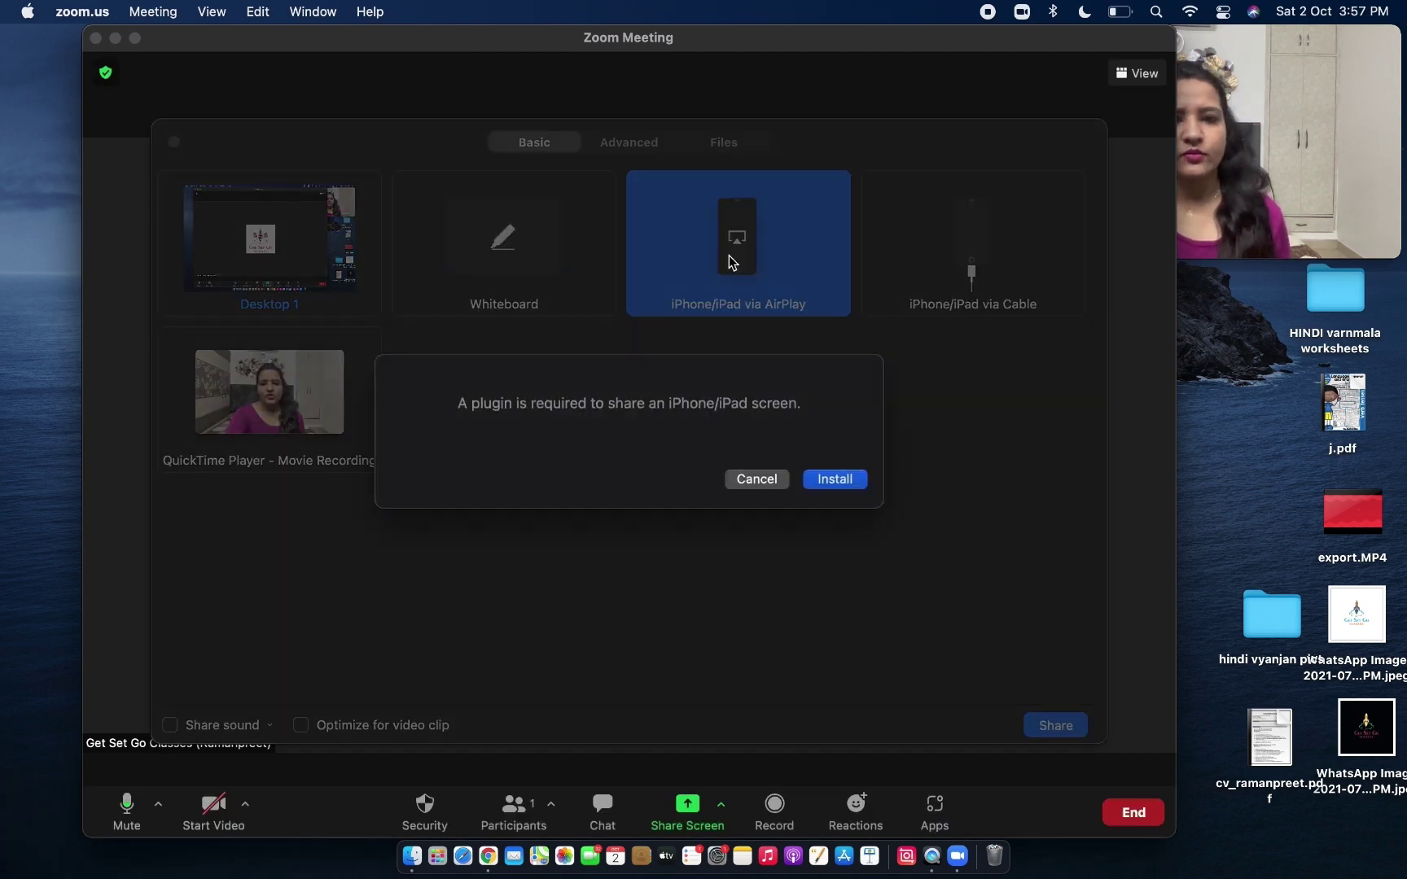
{"action": "left_click", "coordinate": [830, 483]}
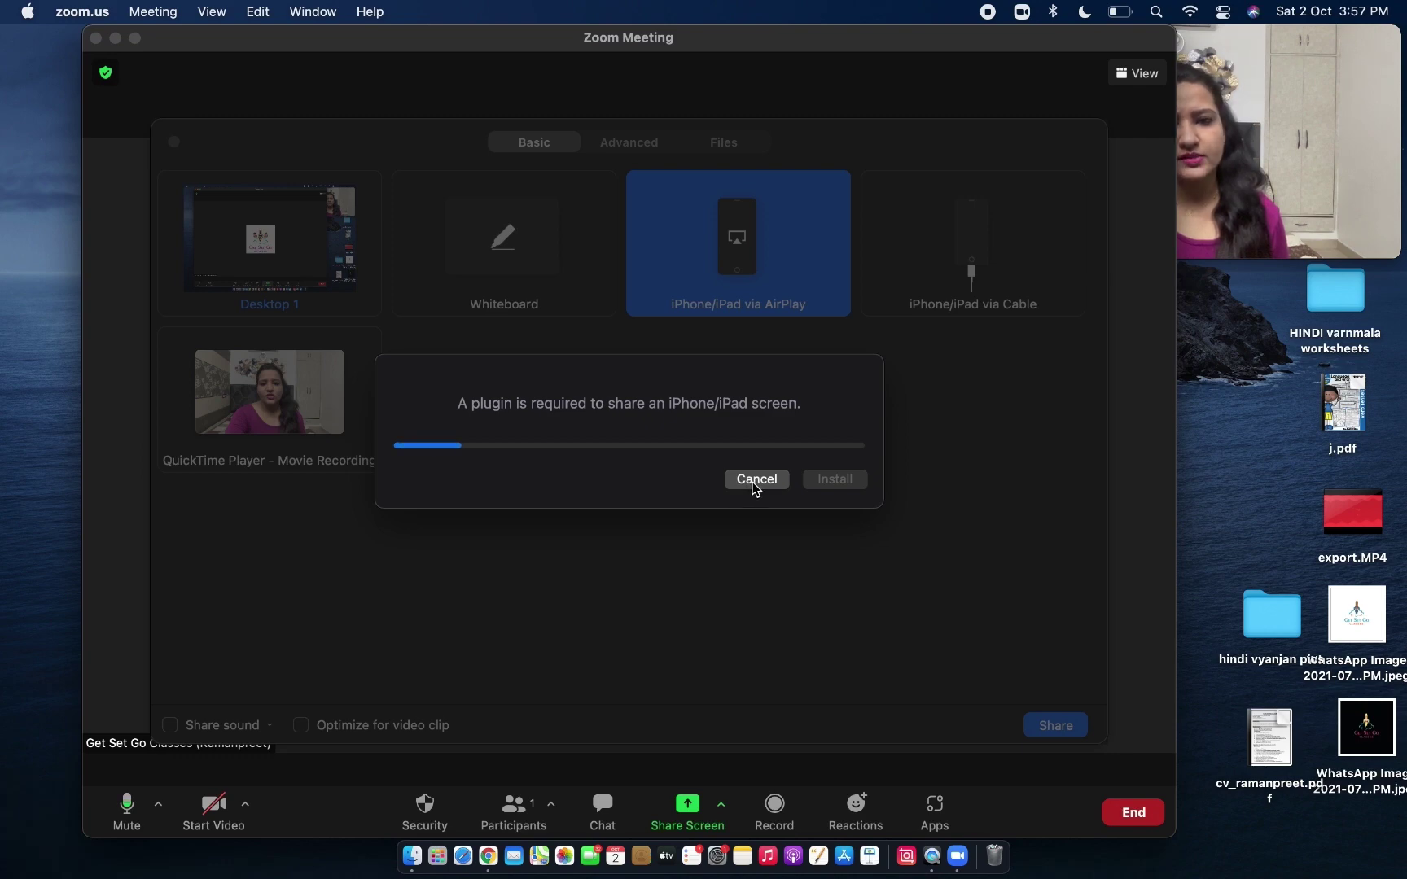
{"action": "left_click", "coordinate": [754, 482]}
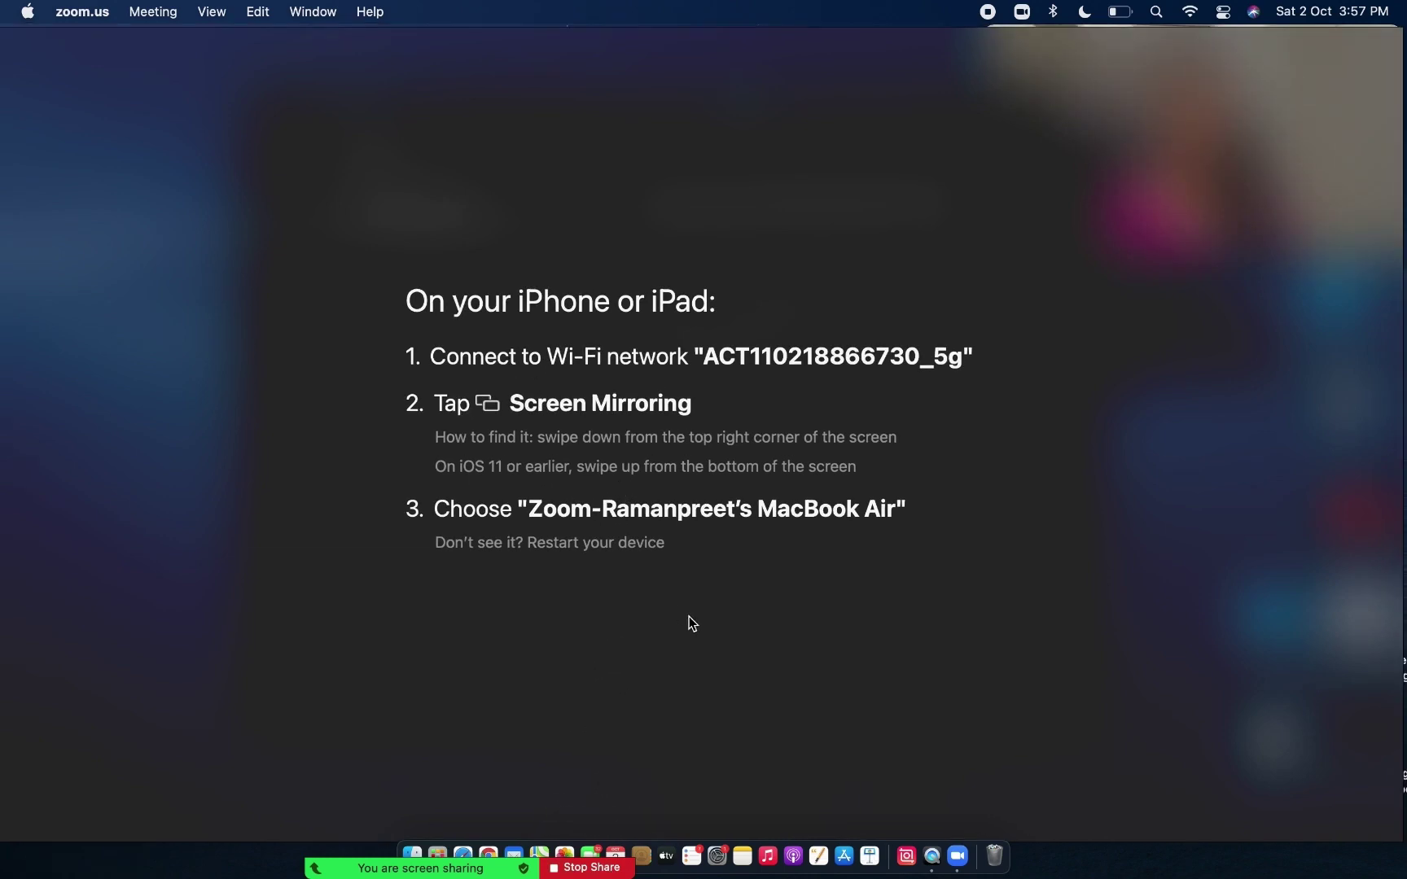
{"action": "left_click", "coordinate": [209, 11]}
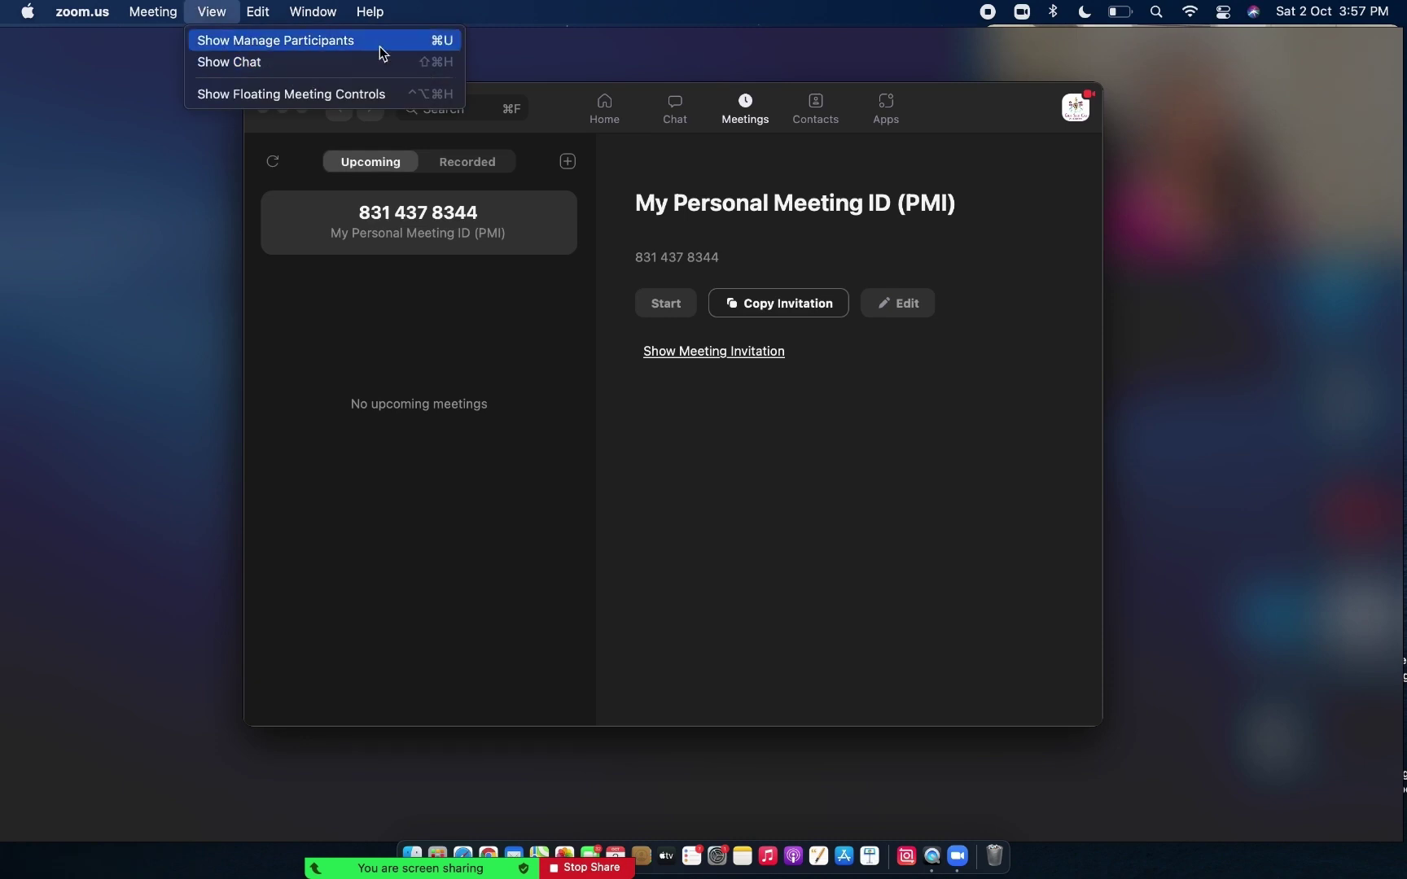
{"action": "left_click", "coordinate": [597, 85]}
{"action": "left_click", "coordinate": [586, 868]}
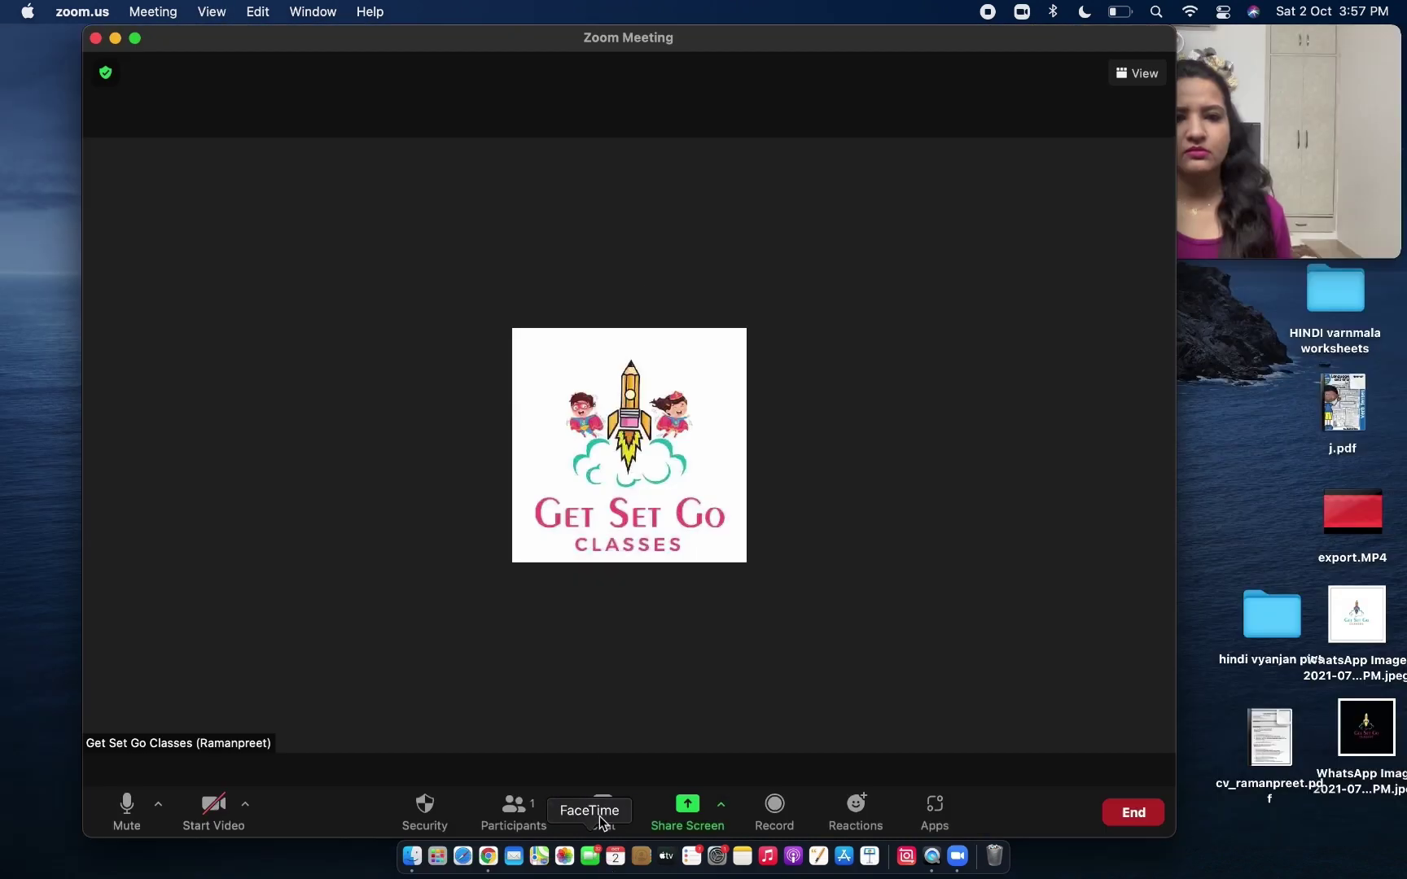
{"action": "left_click", "coordinate": [689, 814]}
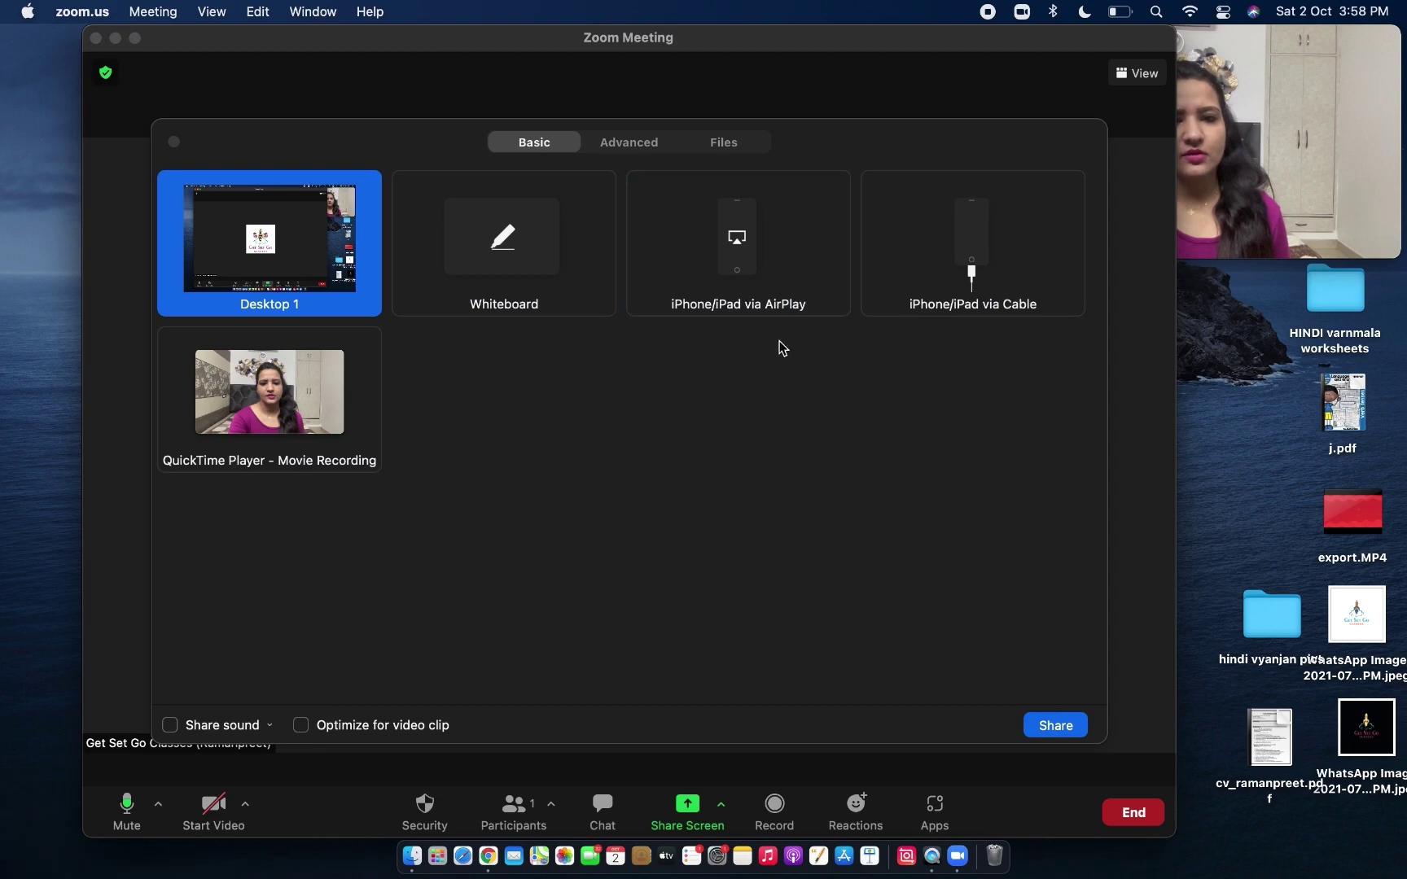
{"action": "double_click", "coordinate": [981, 271]}
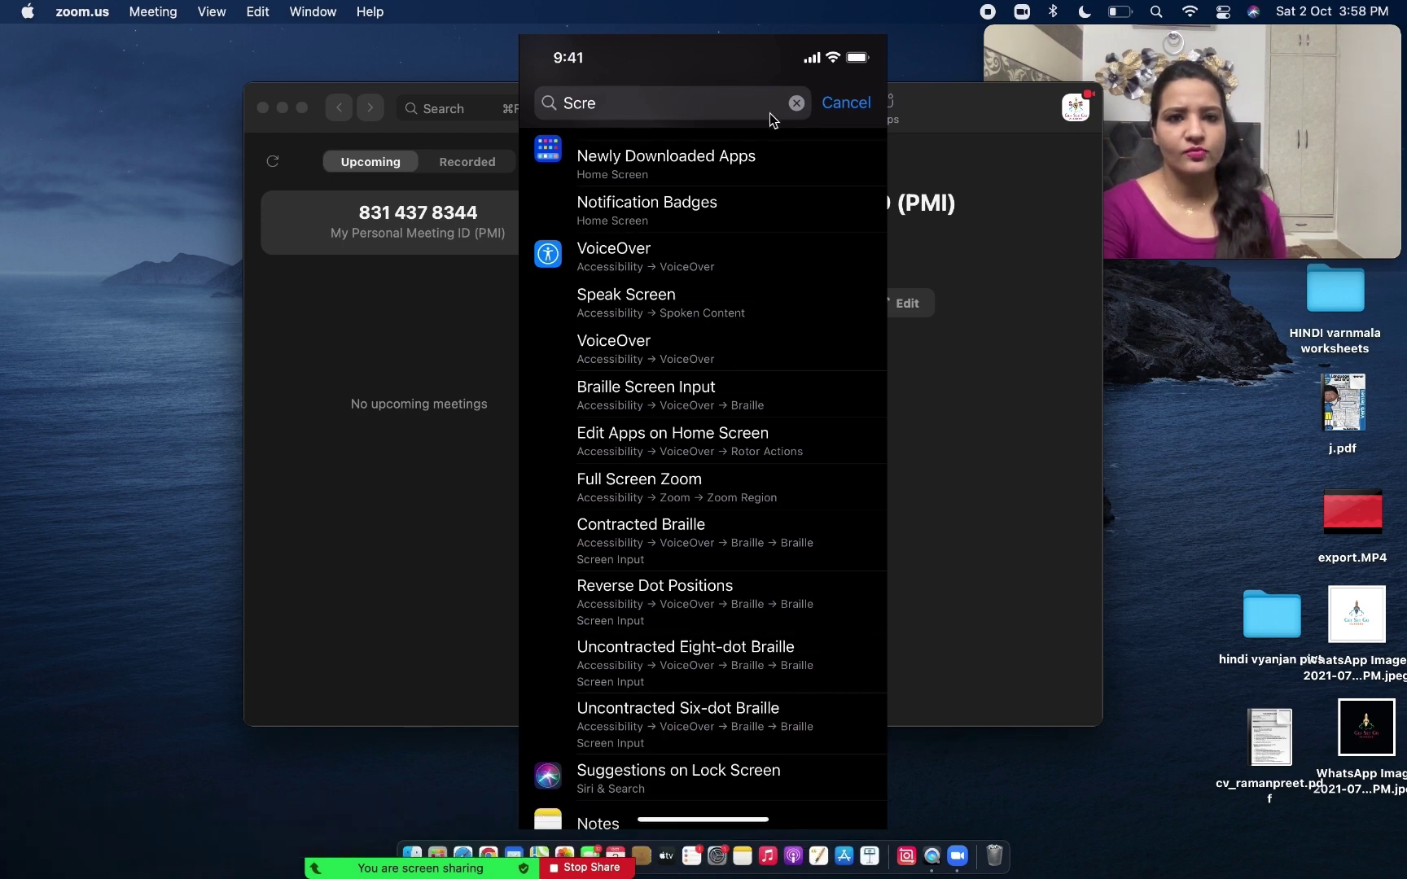
{"action": "left_click", "coordinate": [845, 104]}
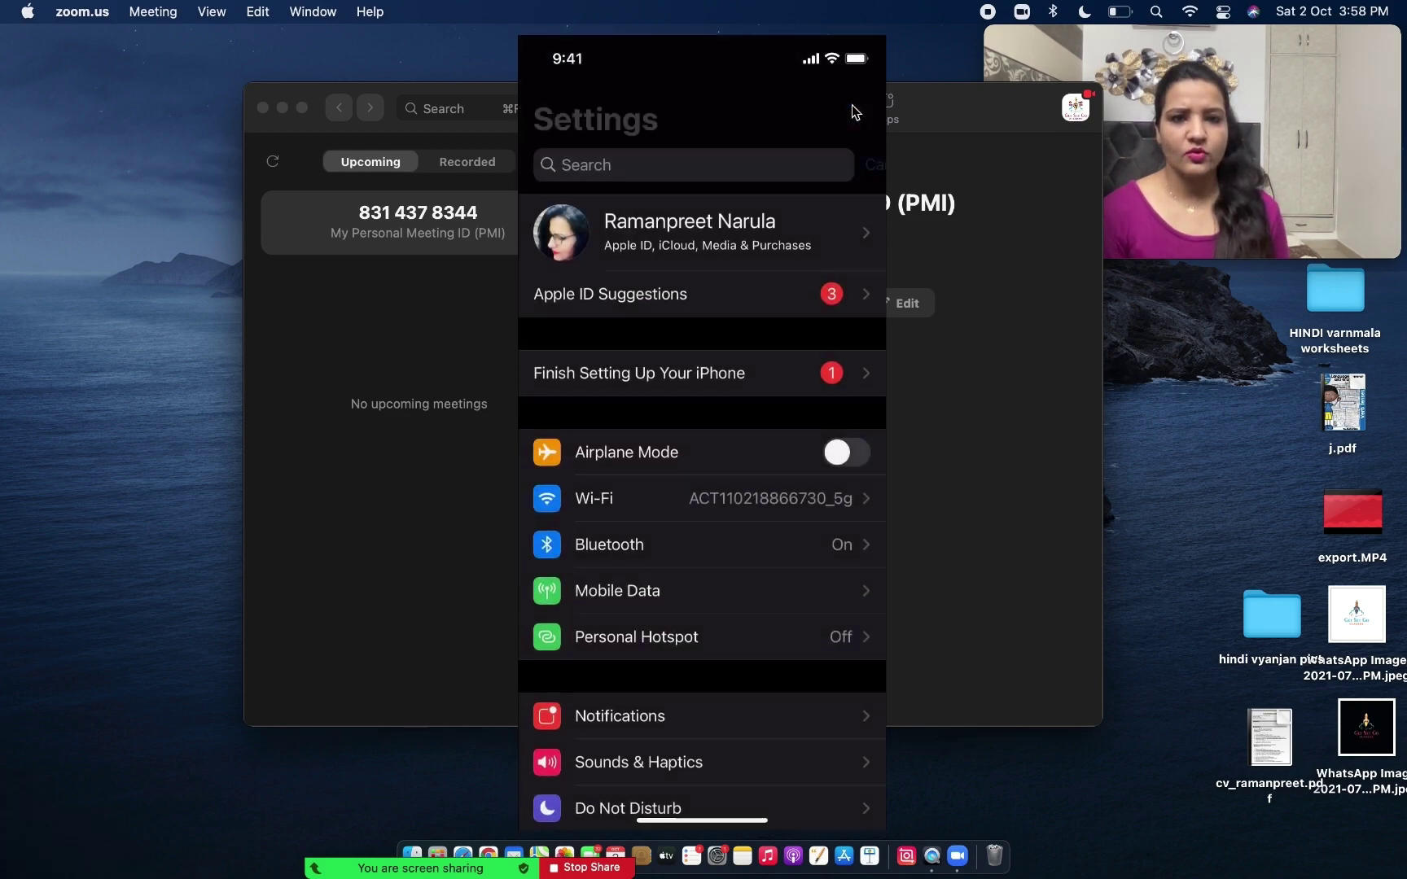
{"action": "scroll", "coordinate": [855, 112], "scroll_direction": "down", "scroll_amount": 10}
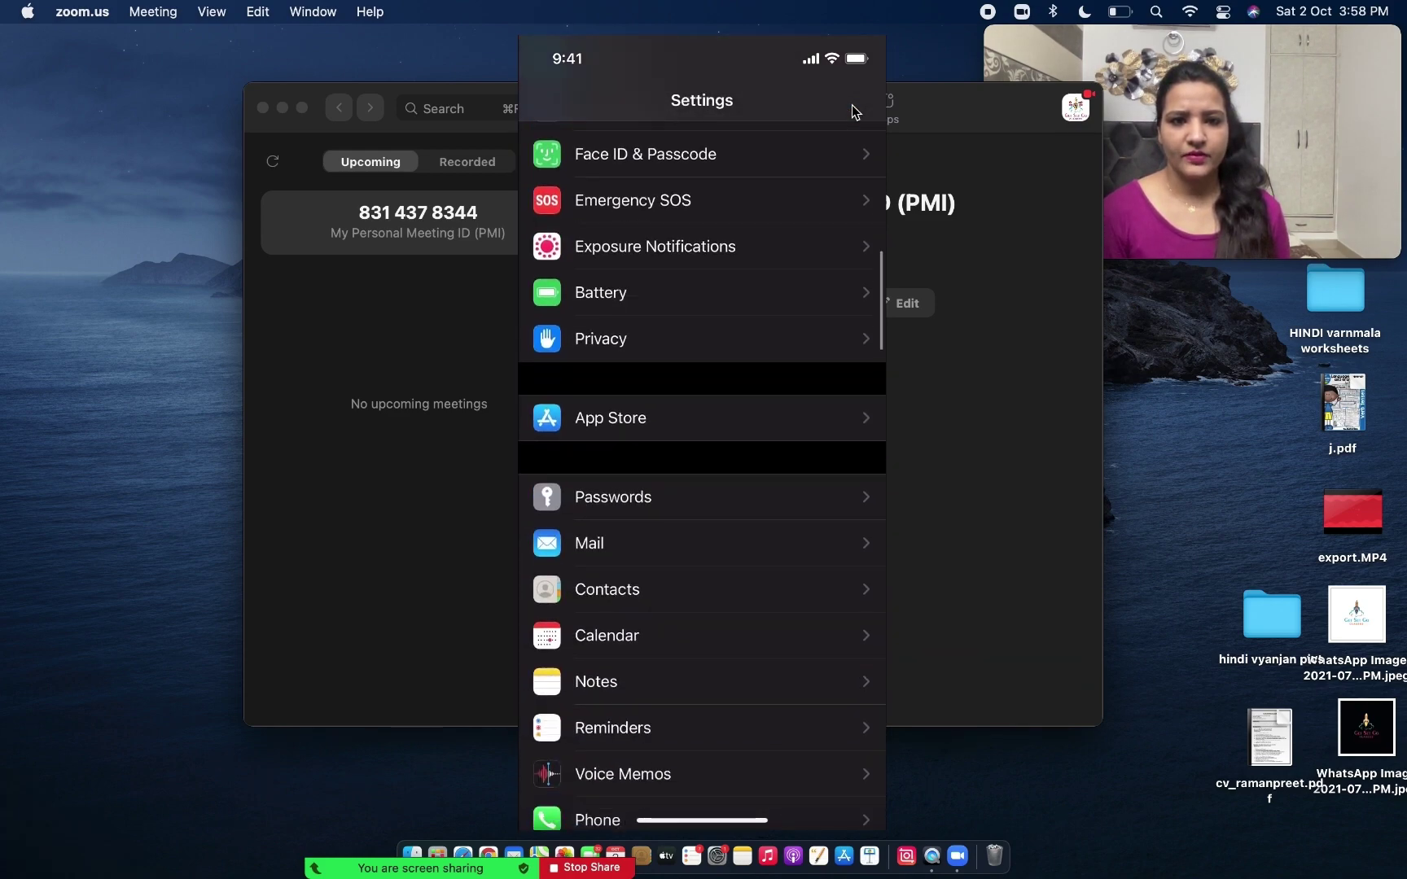
{"action": "scroll", "coordinate": [854, 112], "scroll_direction": "up", "scroll_amount": 10}
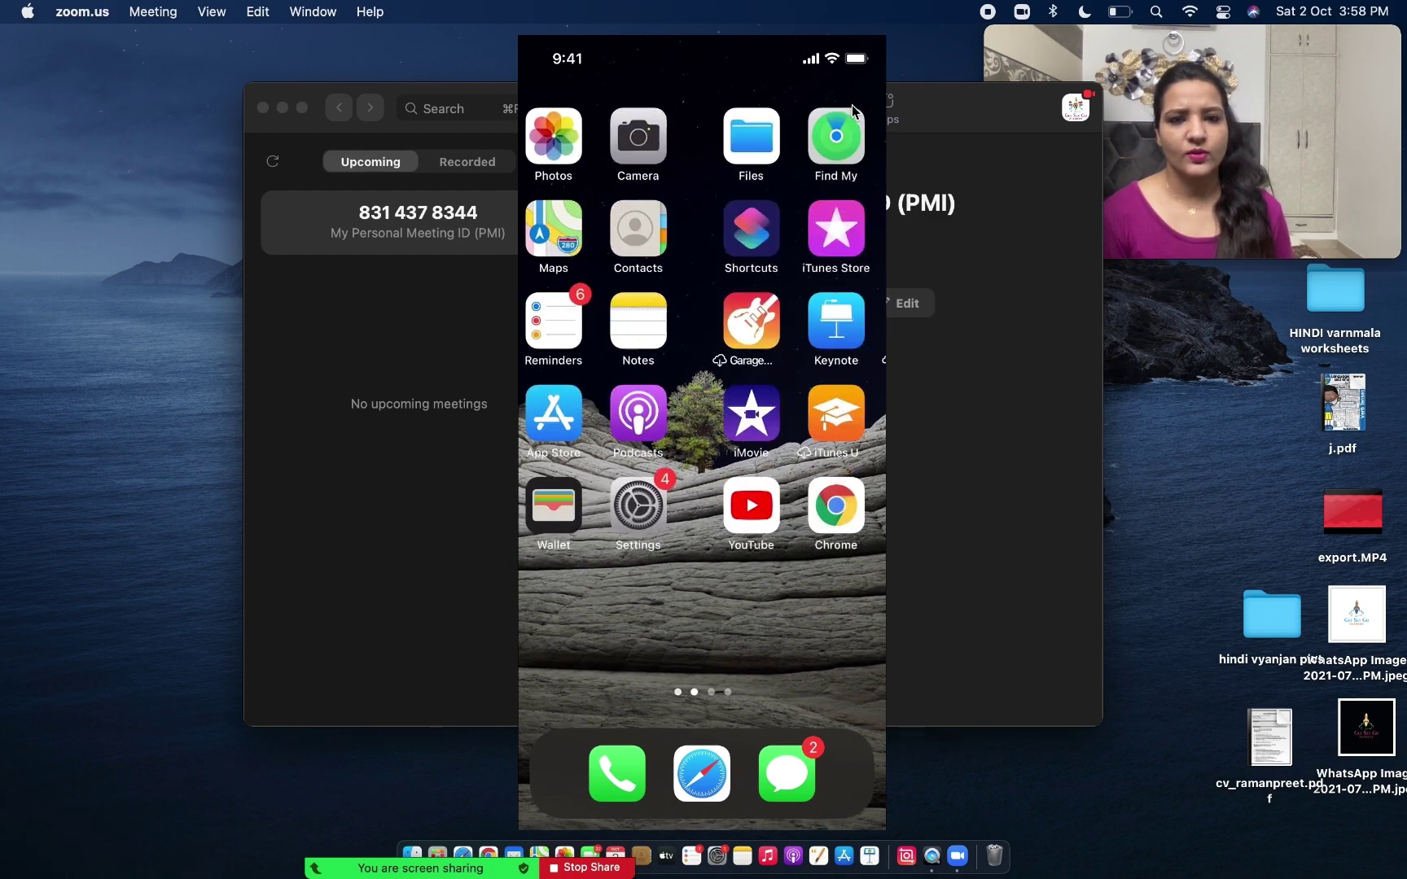
{"action": "left_click_drag", "start_coordinate": [635, 54], "coordinate": [398, 12]}
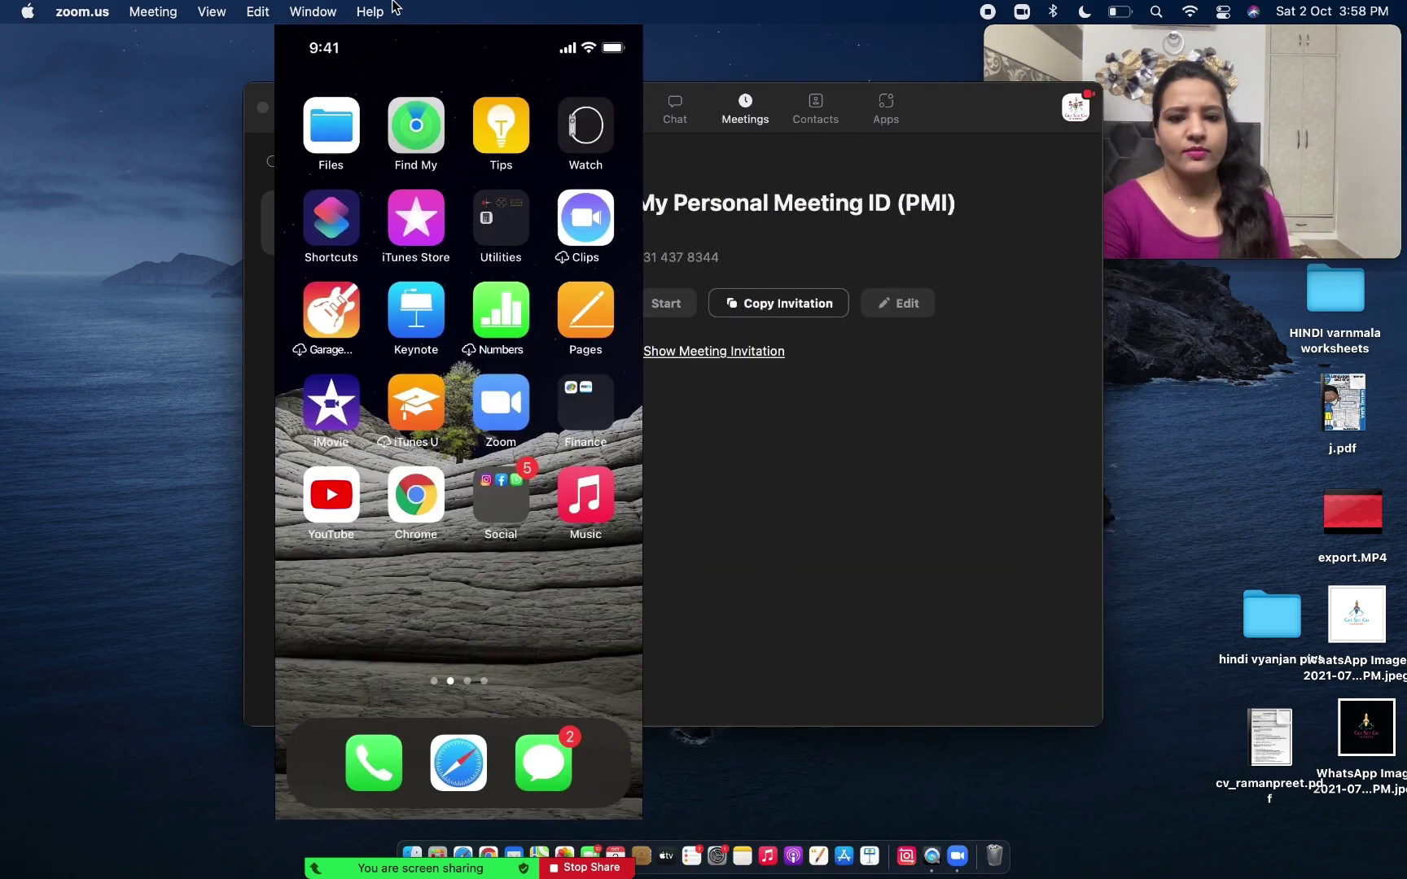
{"action": "left_click", "coordinate": [588, 867]}
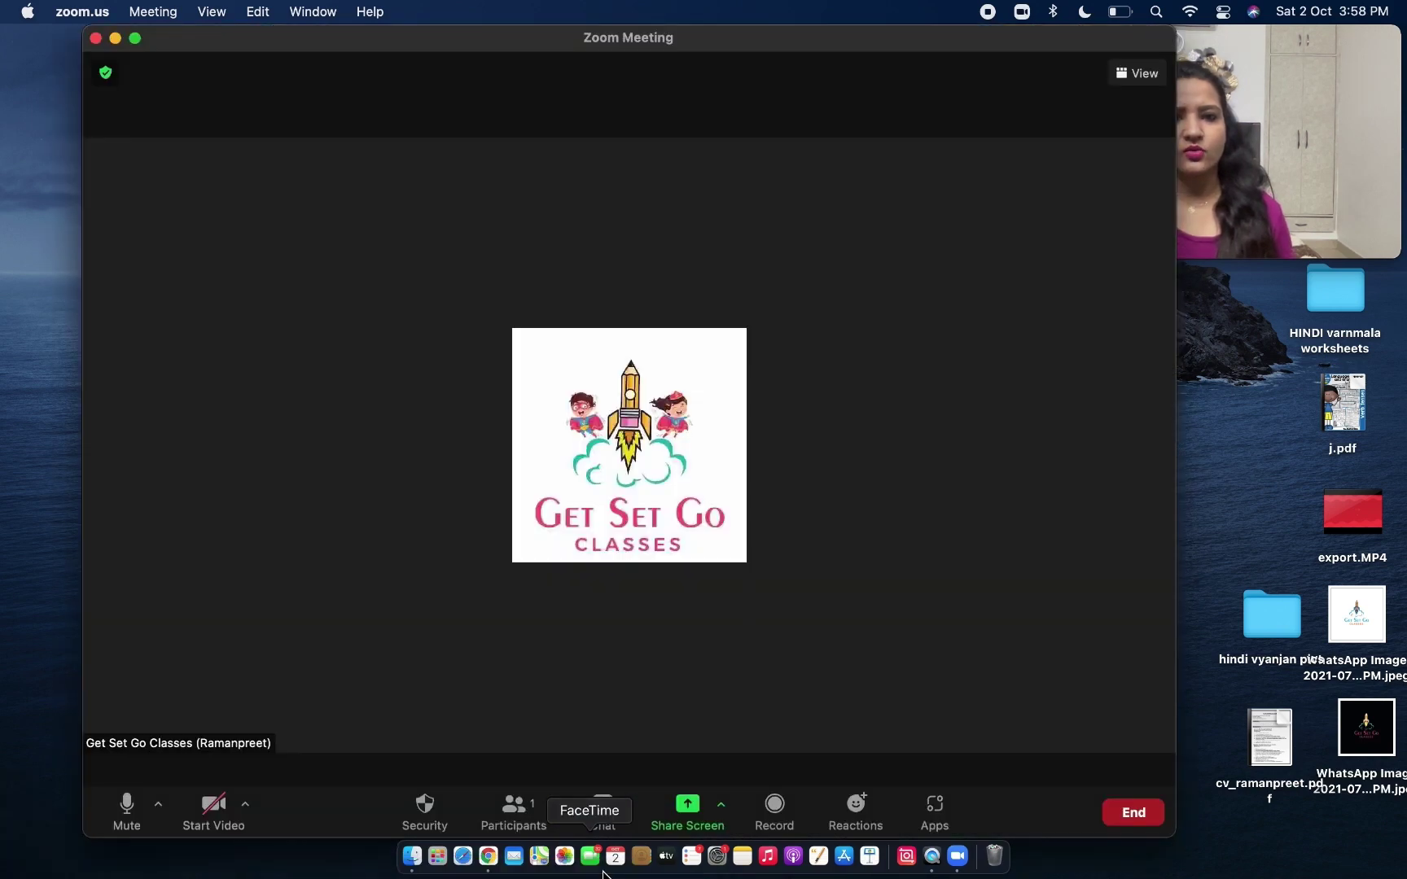
- Share the PowerPoint story file from Downloads using Slides as Virtual Background
{"action": "left_click", "coordinate": [685, 810]}
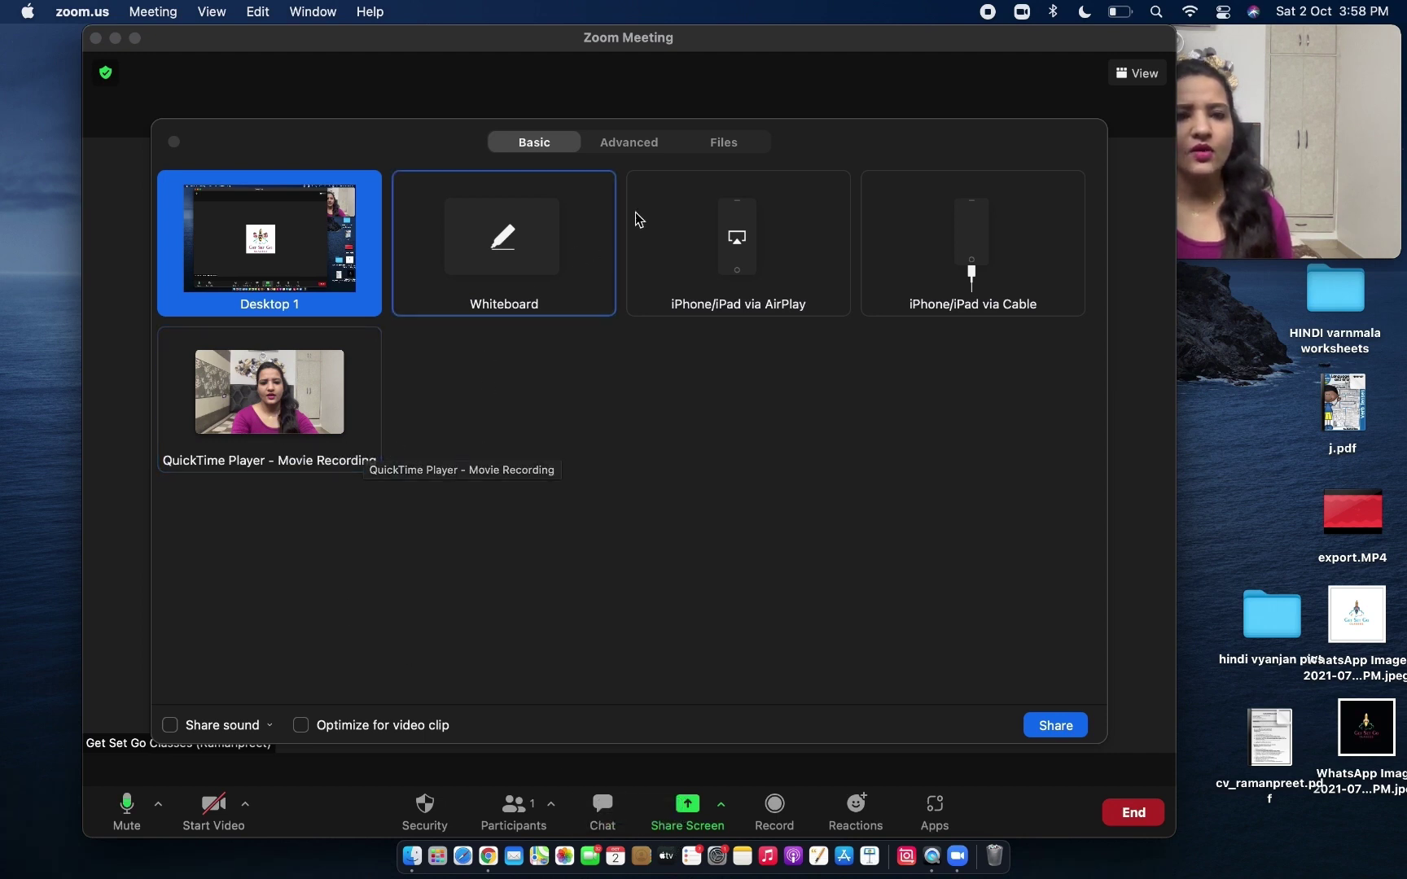
{"action": "left_click", "coordinate": [630, 144]}
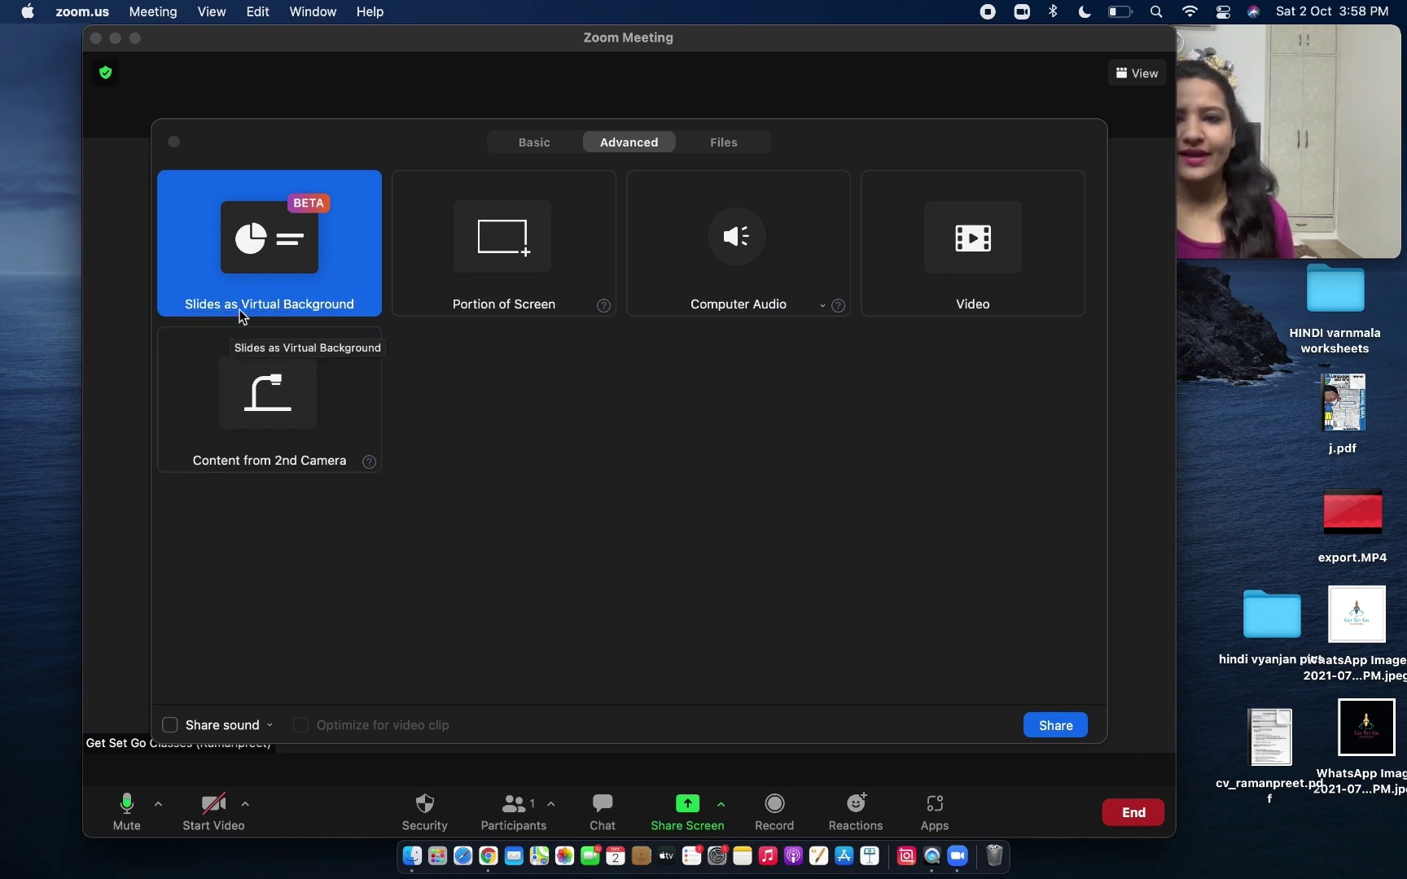
{"action": "left_click", "coordinate": [135, 41]}
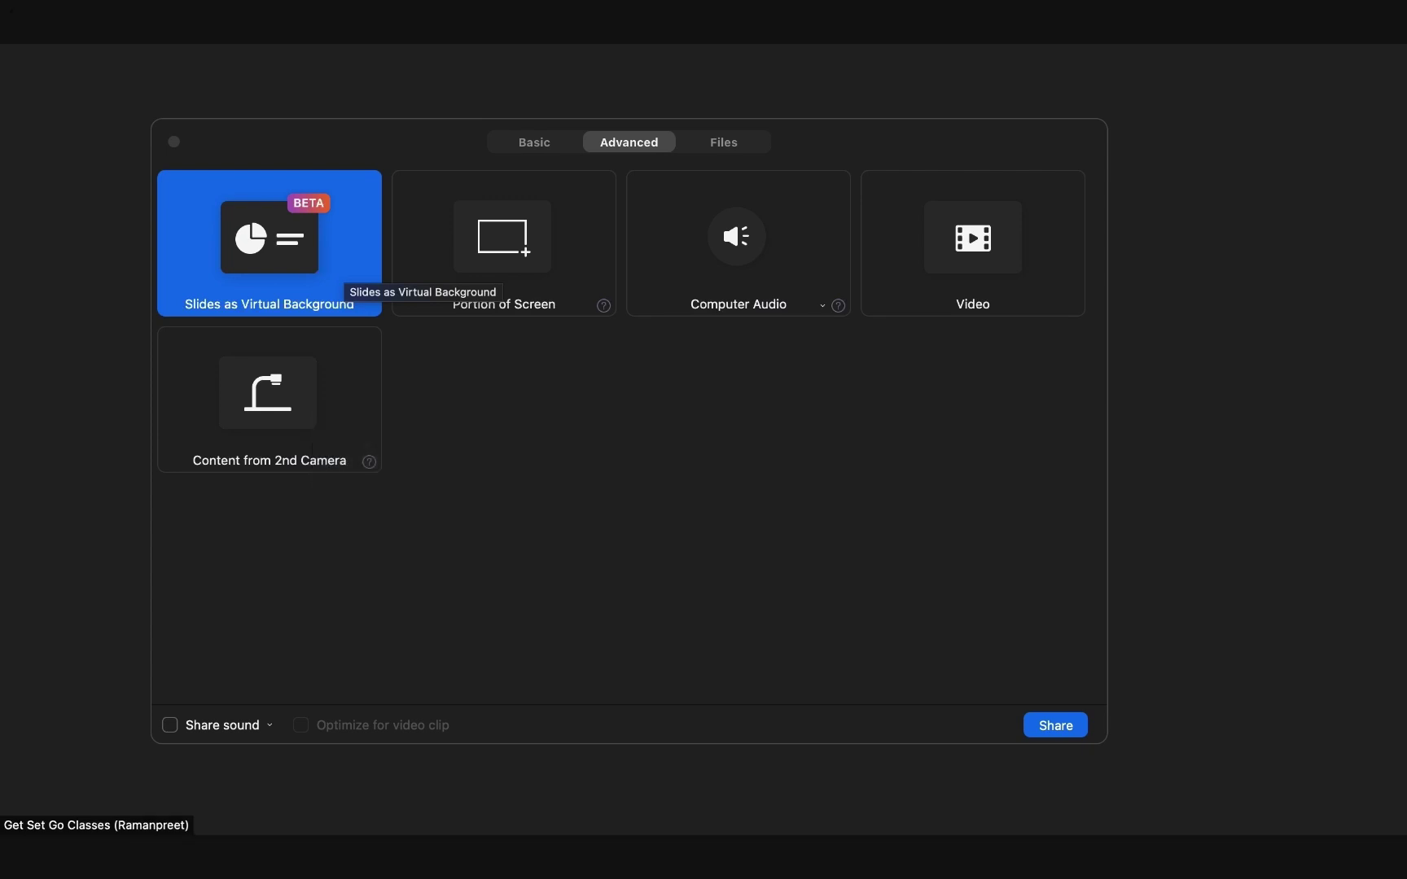
{"action": "double_click", "coordinate": [309, 297]}
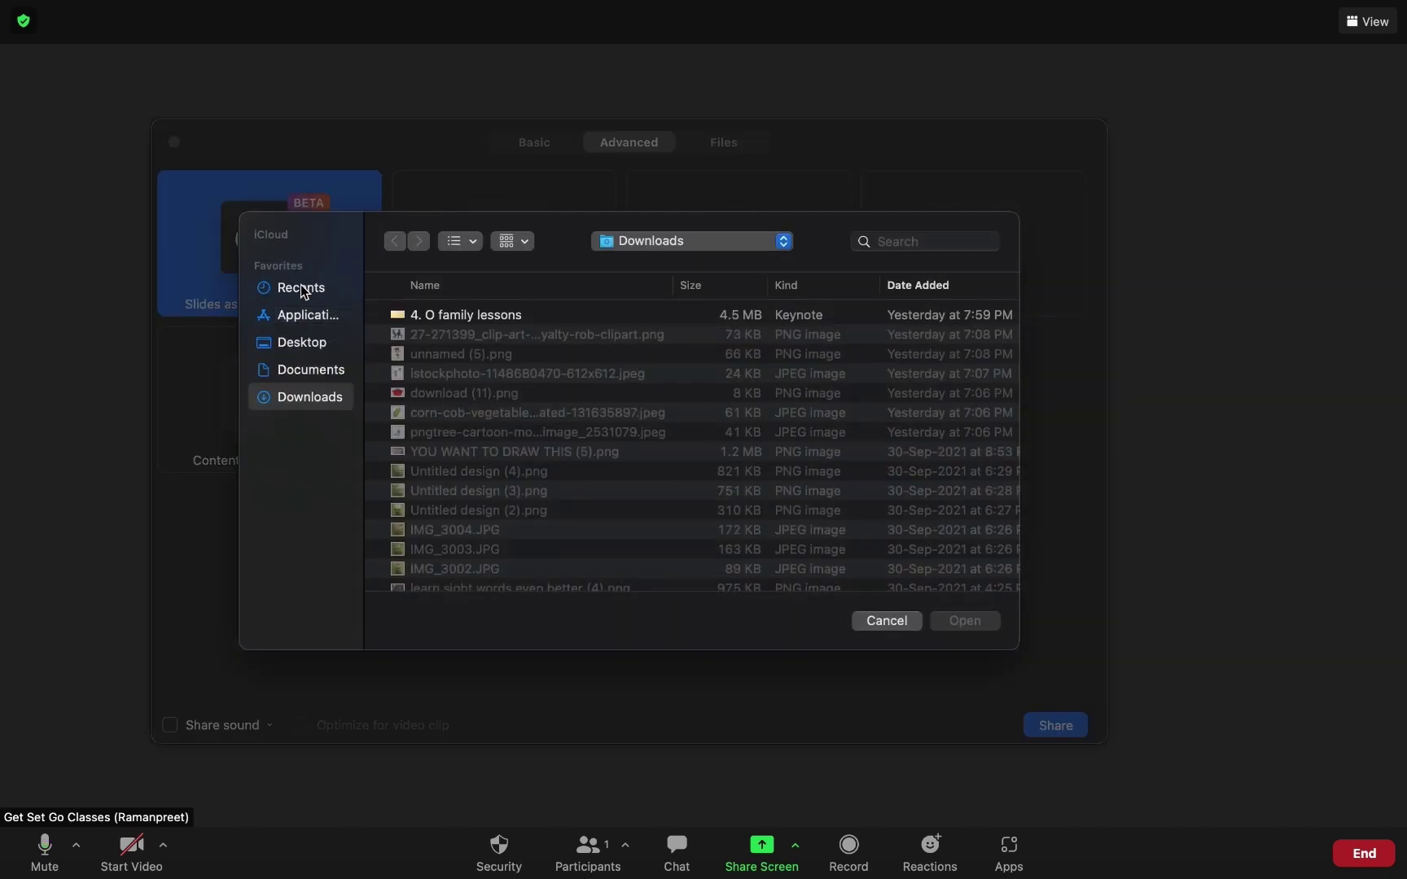
{"action": "scroll", "coordinate": [497, 450], "scroll_direction": "down", "scroll_amount": 15}
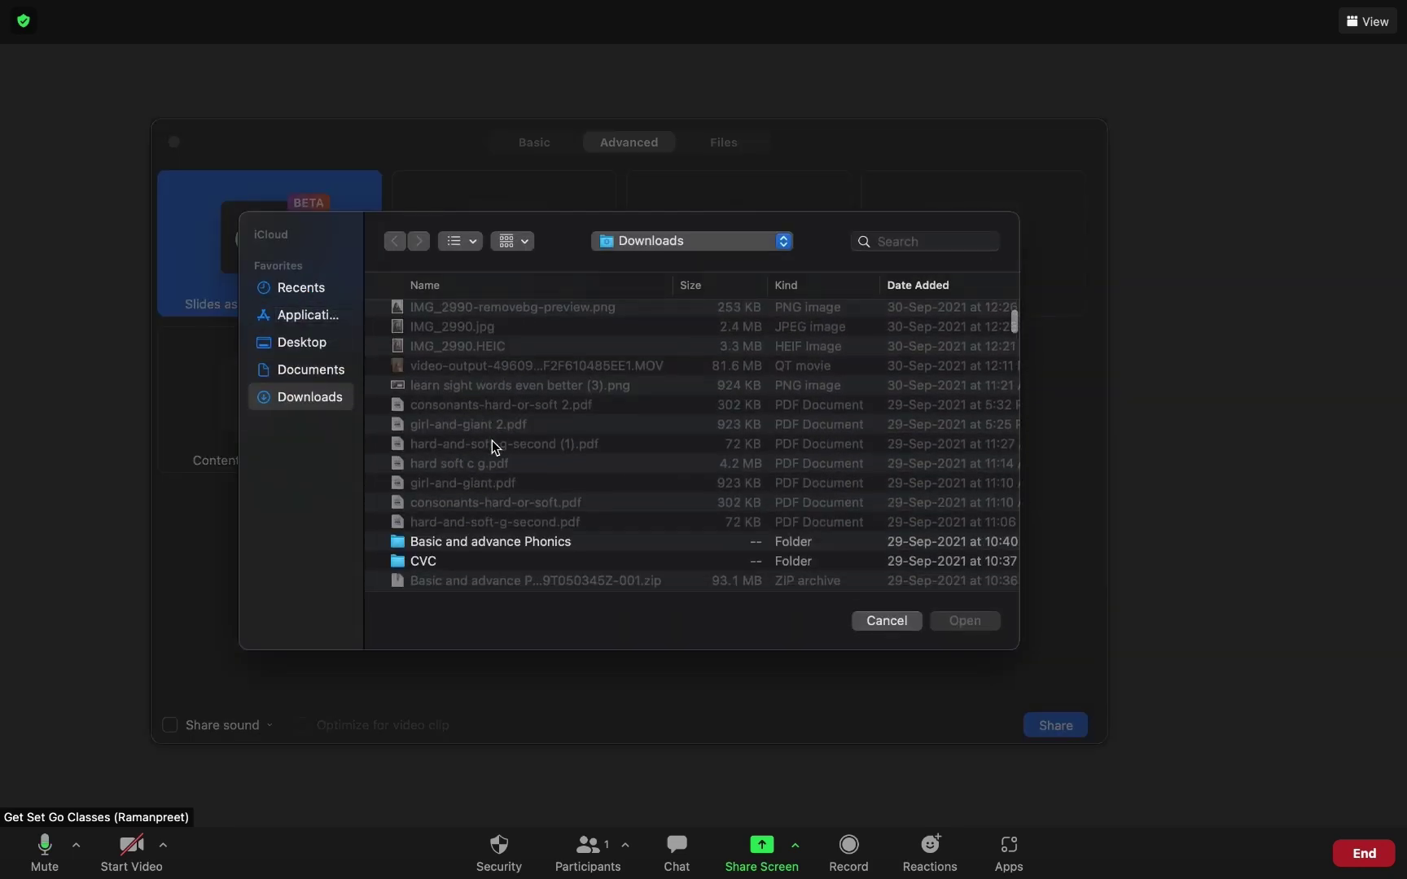
{"action": "scroll", "coordinate": [497, 448], "scroll_direction": "down", "scroll_amount": 15}
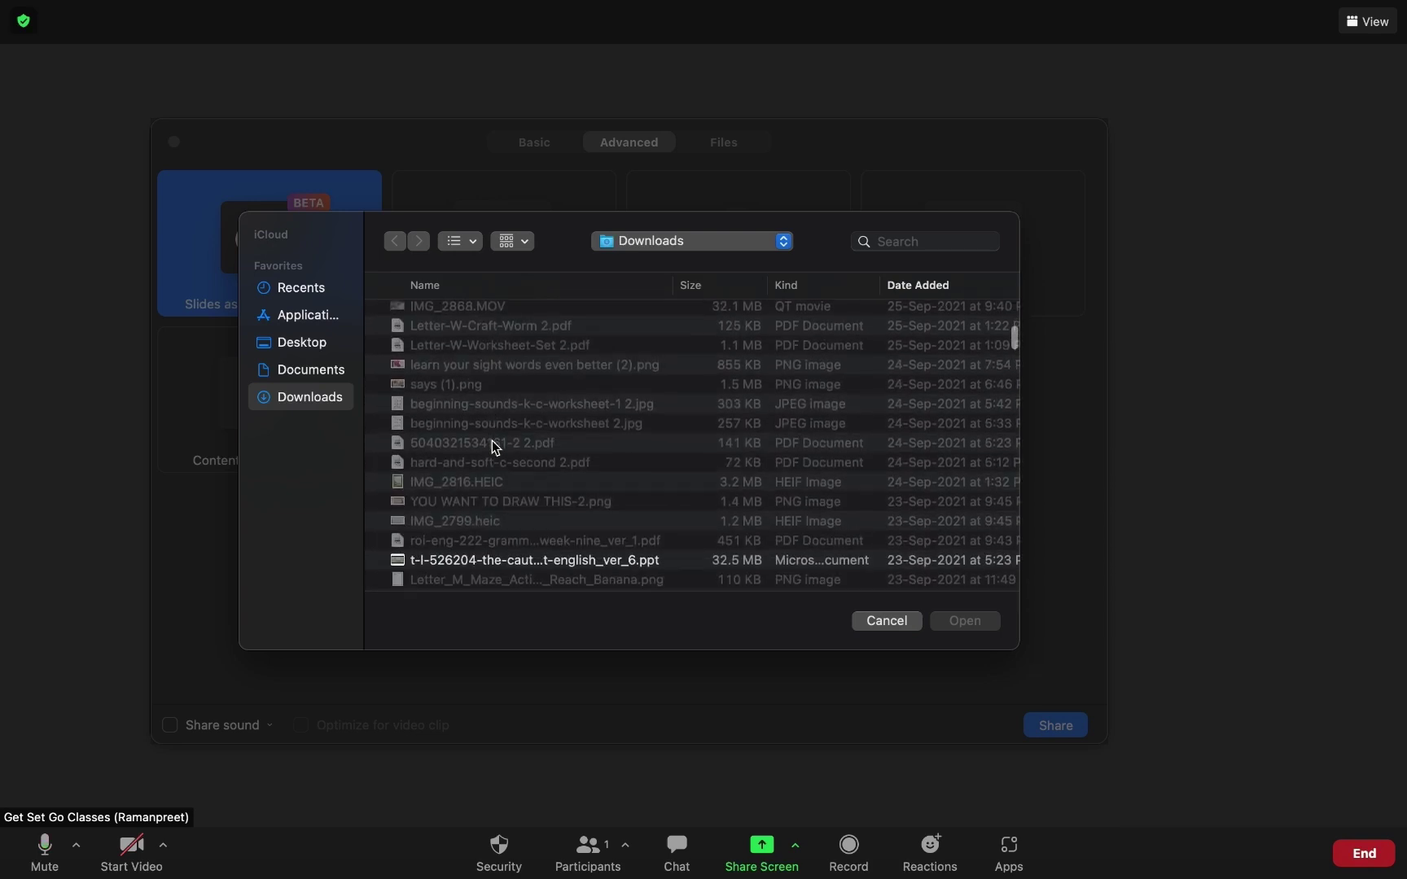
{"action": "double_click", "coordinate": [493, 392]}
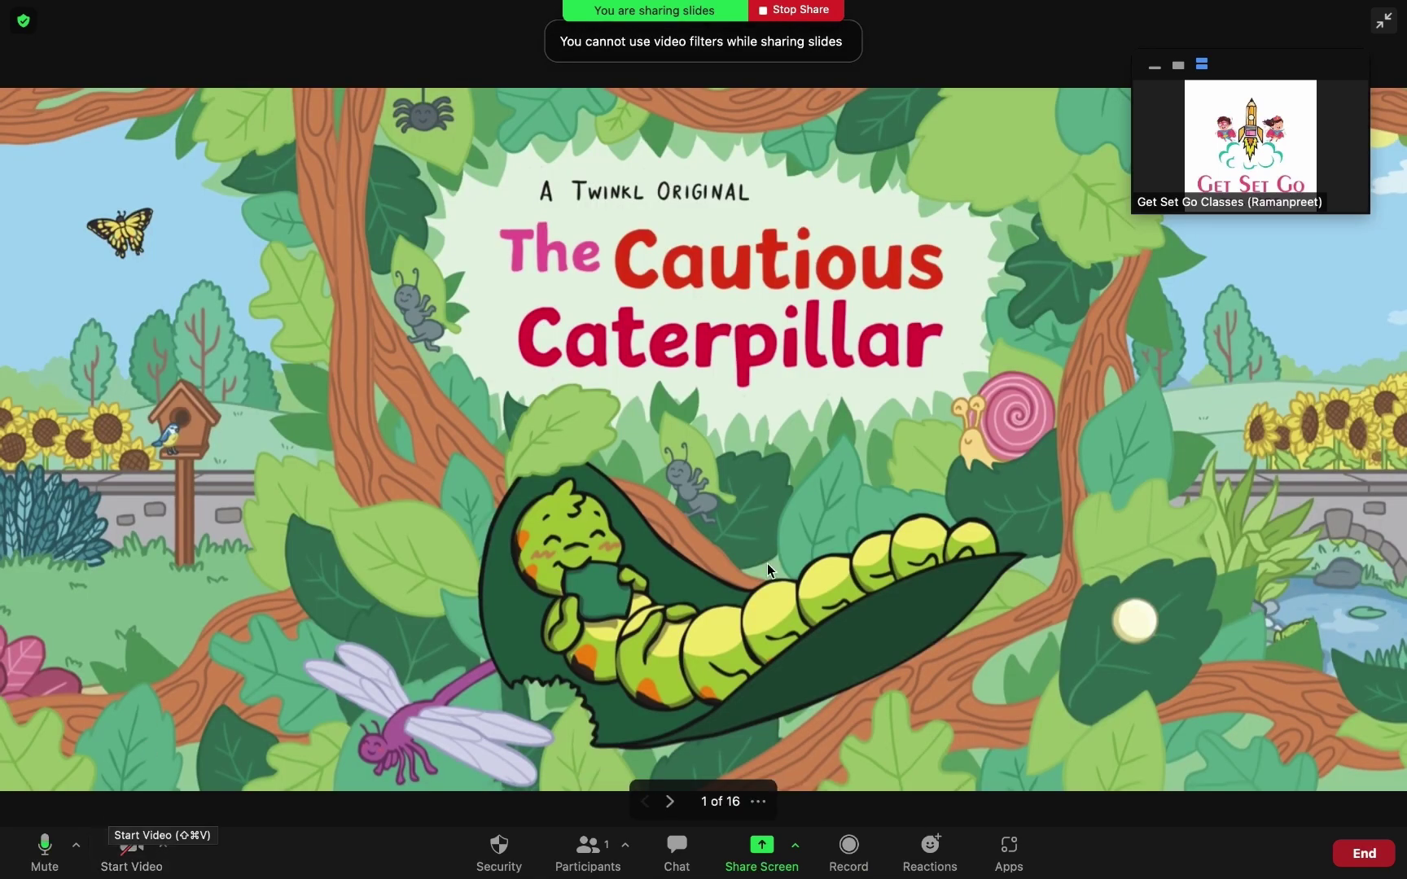
- Turn the camera on, minimise the video thumbnail, and advance the slides to 3 of 16
{"action": "left_click", "coordinate": [115, 862]}
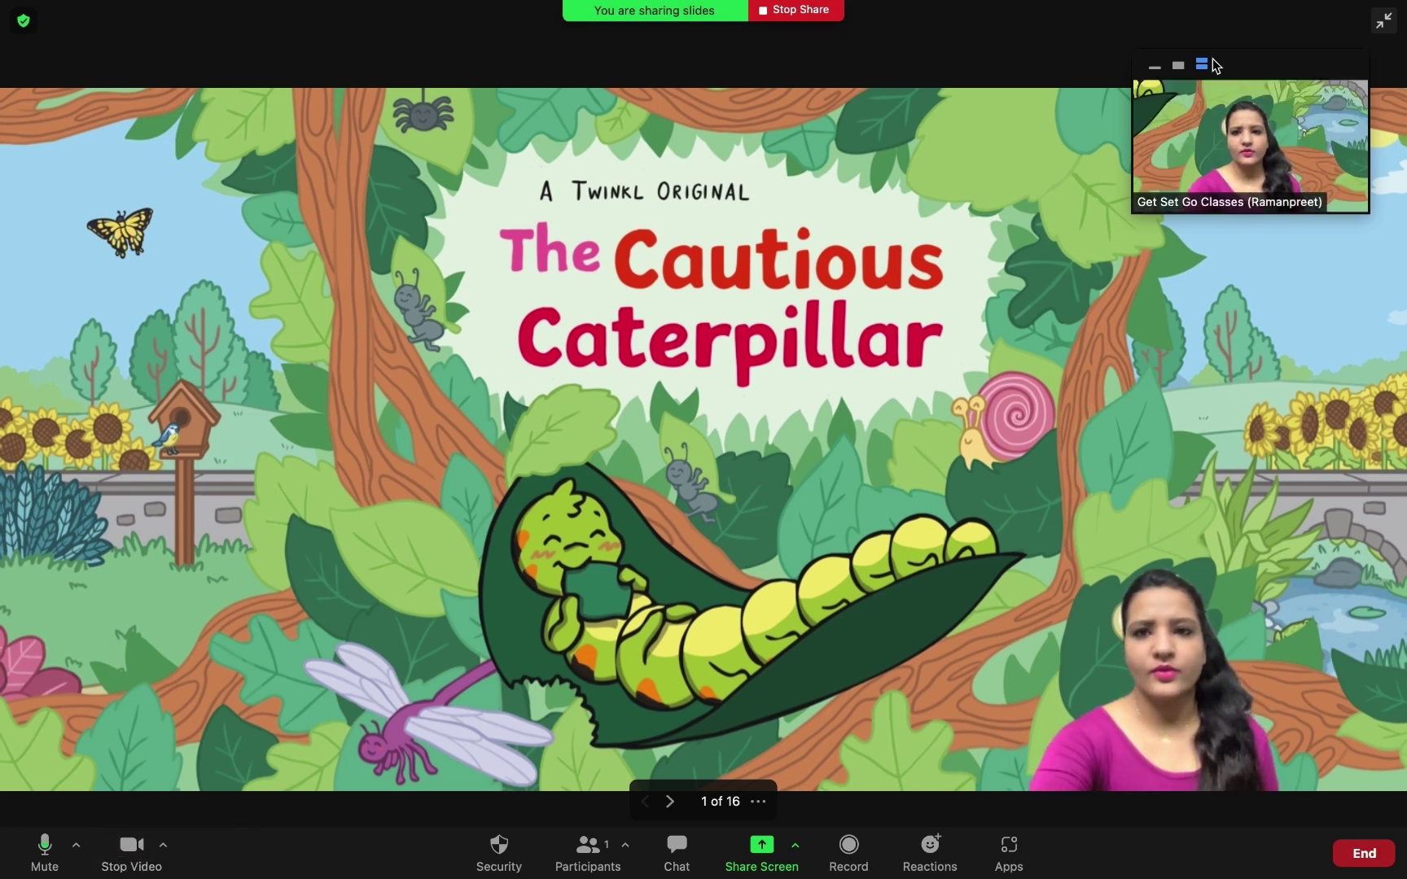
{"action": "left_click", "coordinate": [1155, 66]}
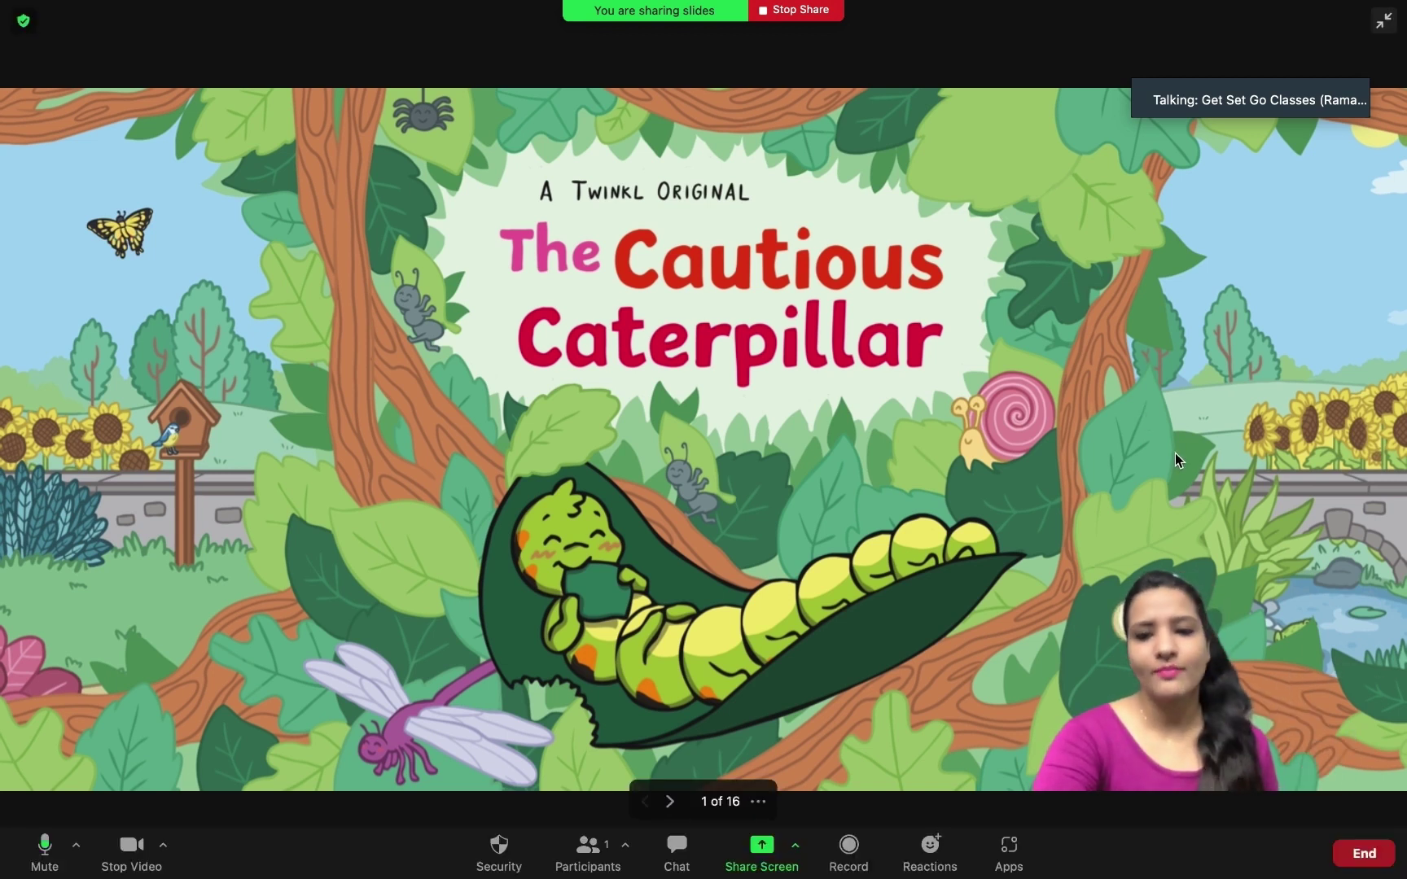
{"action": "left_click", "coordinate": [671, 802]}
{"action": "left_click", "coordinate": [671, 802]}
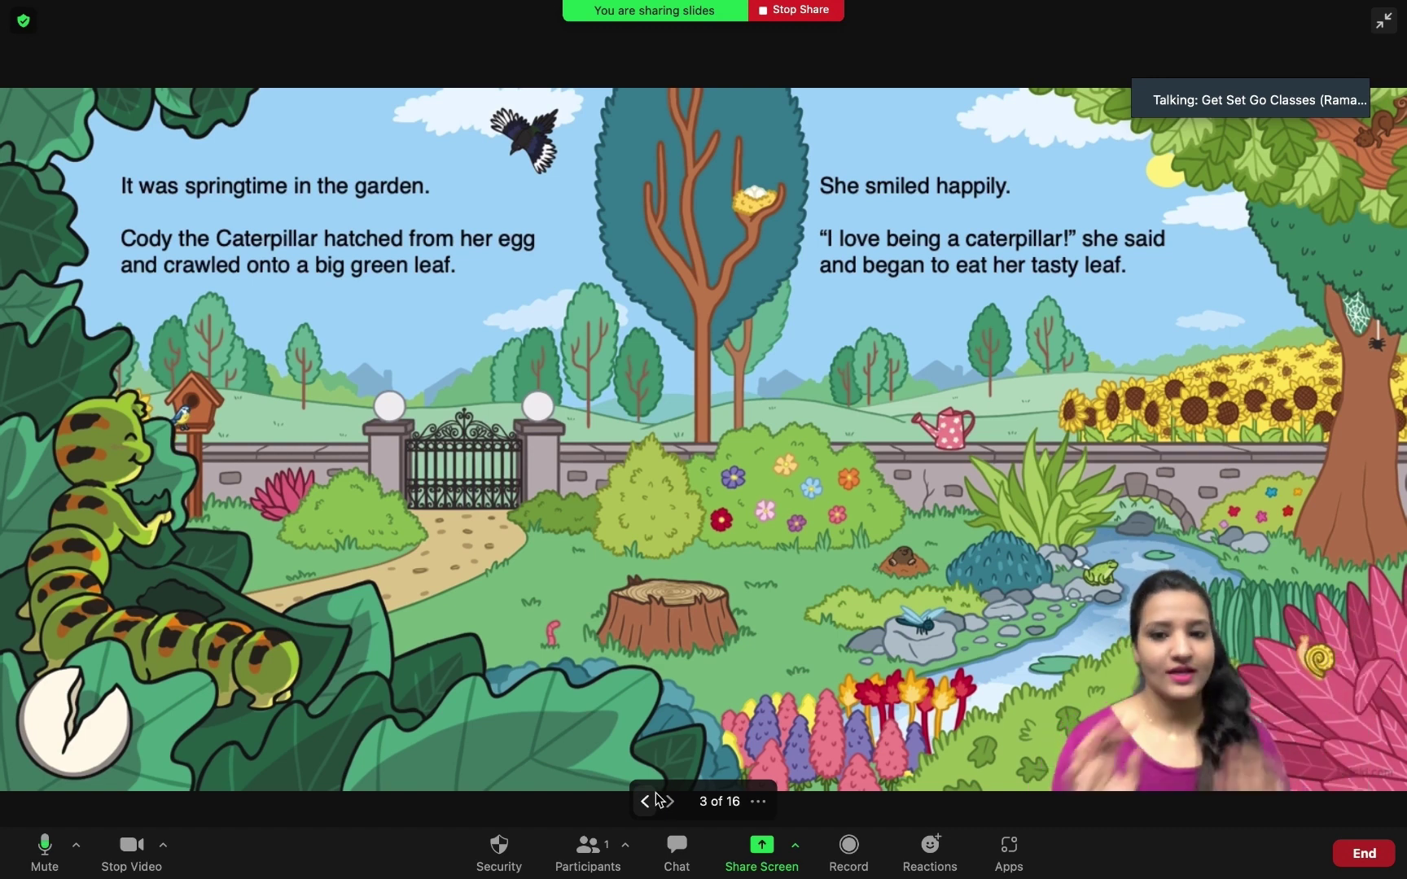
- Stop the slide share and camera, then briefly share and stop a Portion of Screen
{"action": "left_click", "coordinate": [793, 18]}
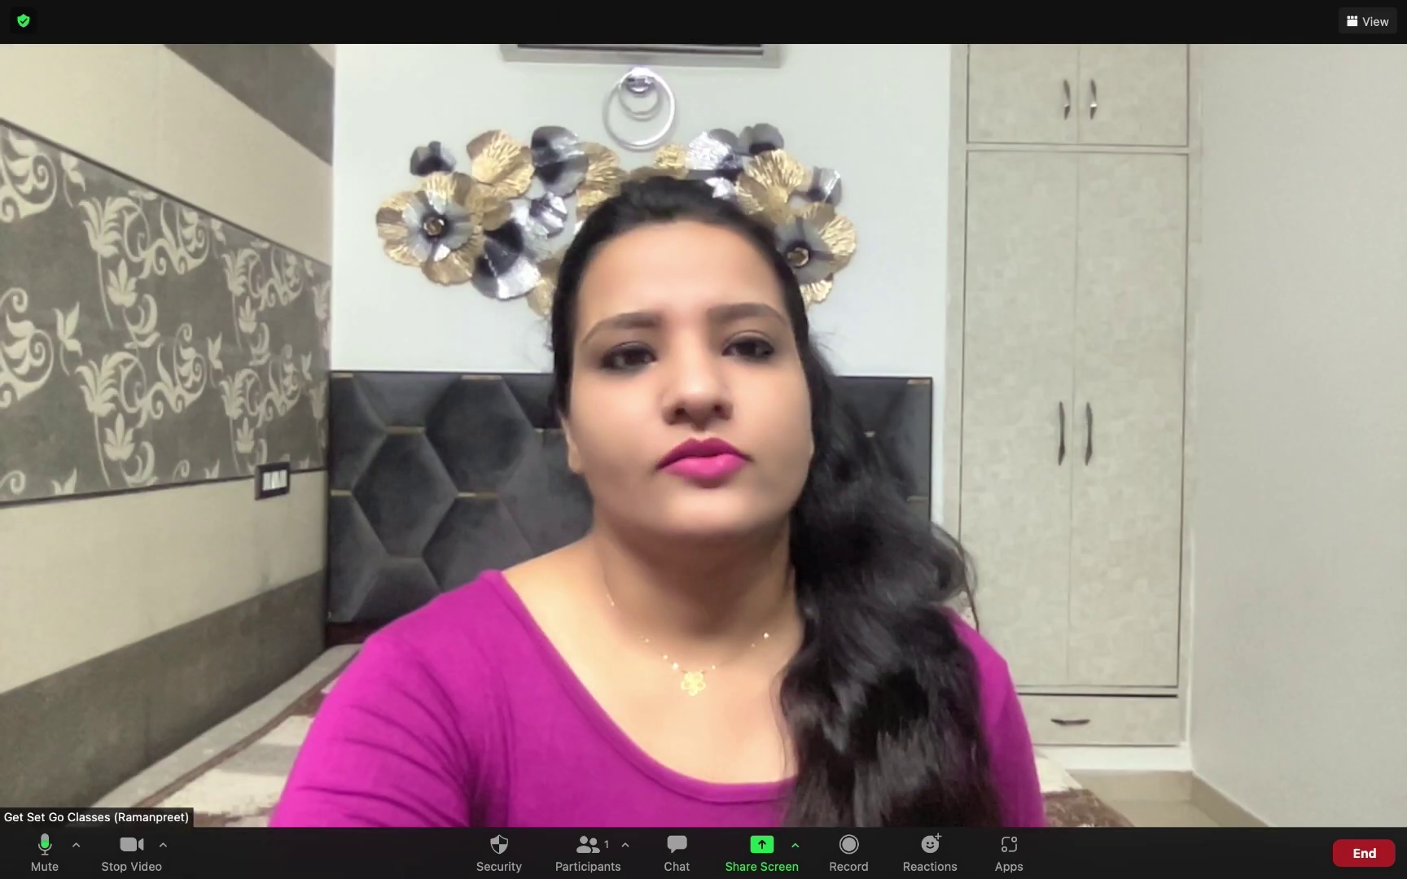
{"action": "left_click", "coordinate": [132, 853]}
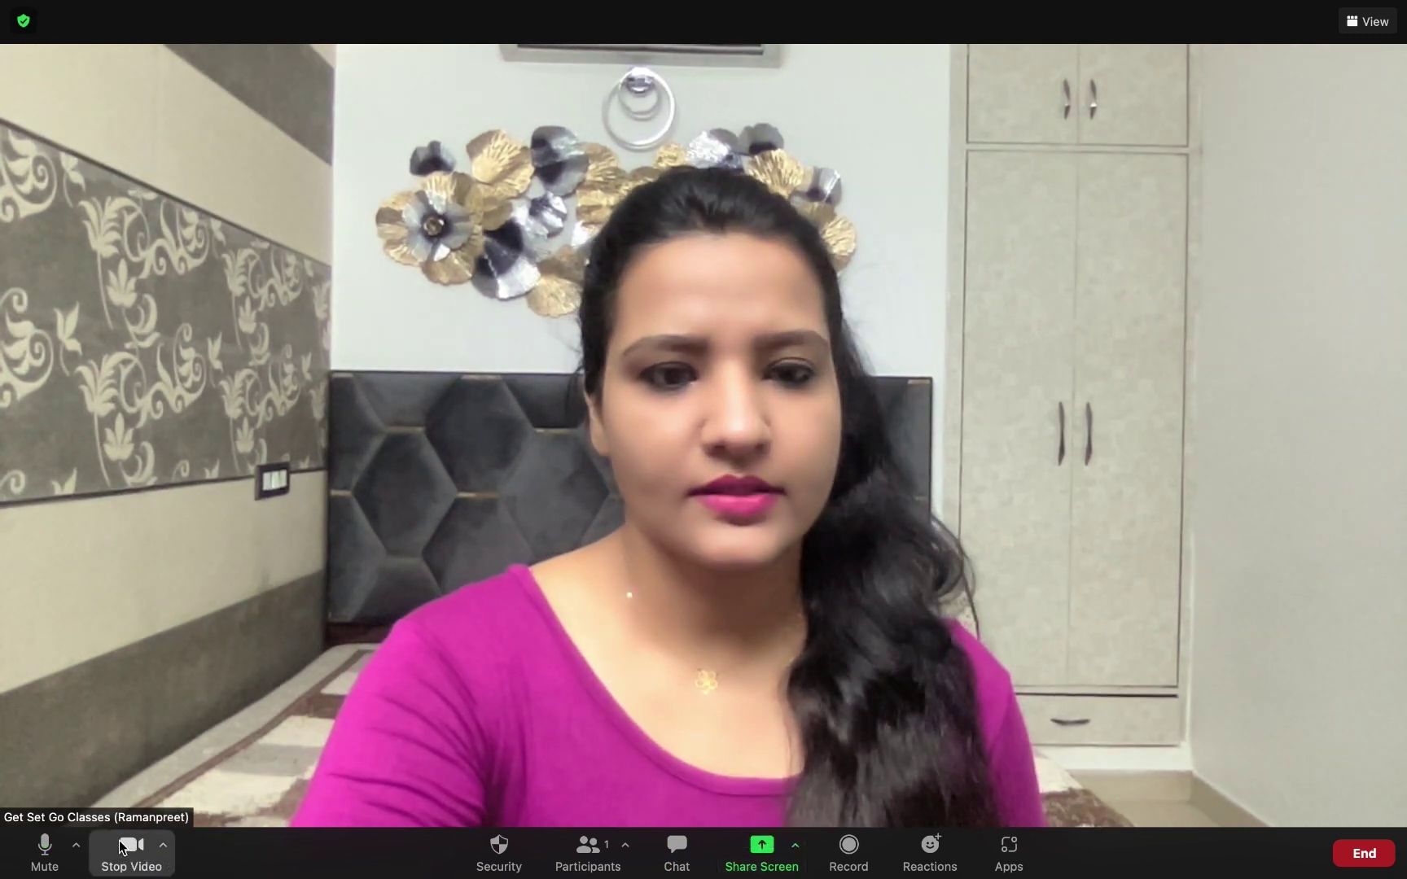
{"action": "left_click", "coordinate": [760, 855]}
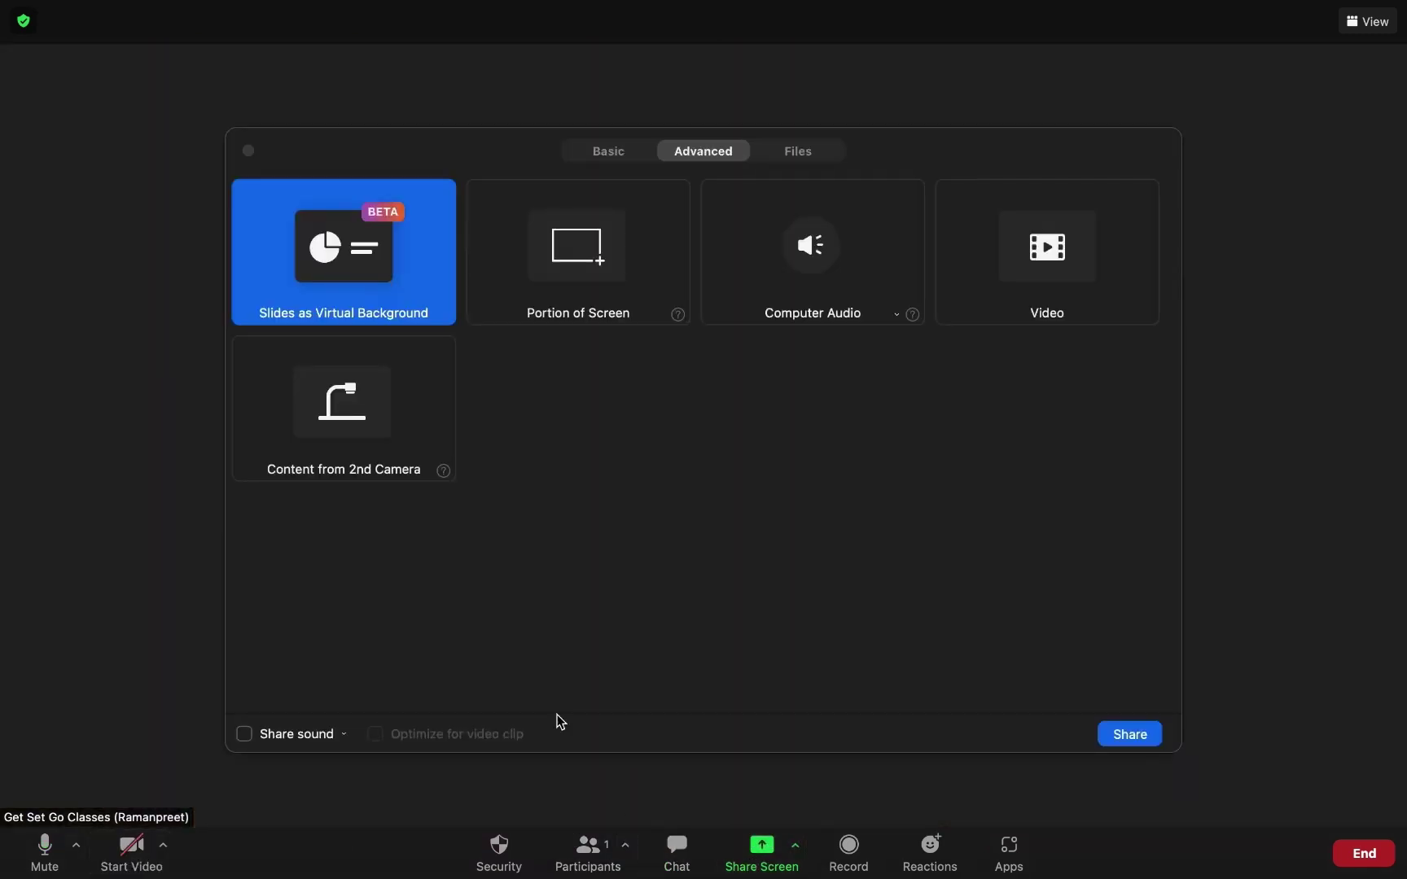
{"action": "double_click", "coordinate": [579, 273]}
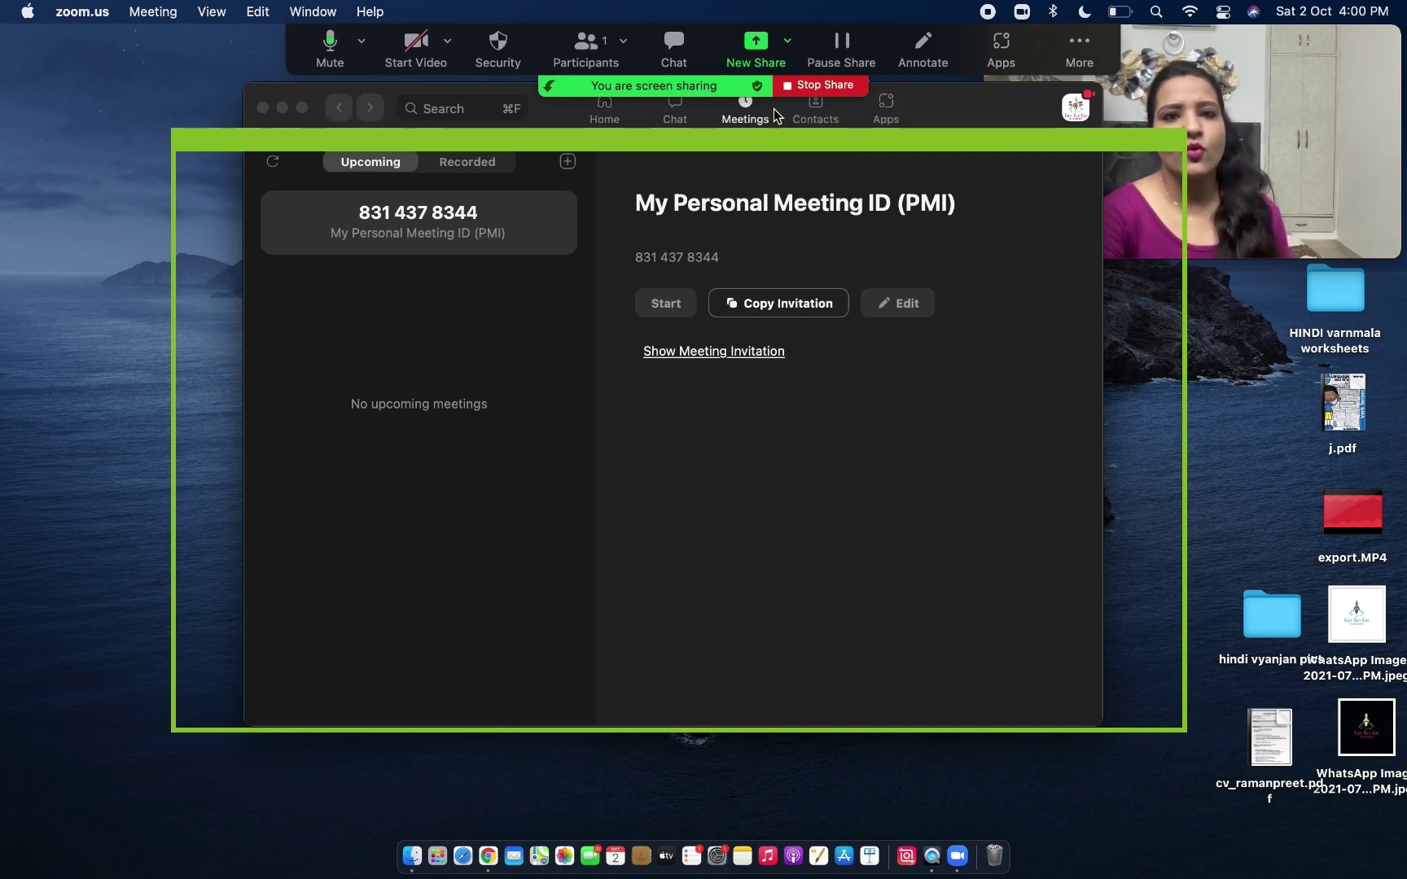
{"action": "left_click", "coordinate": [821, 85]}
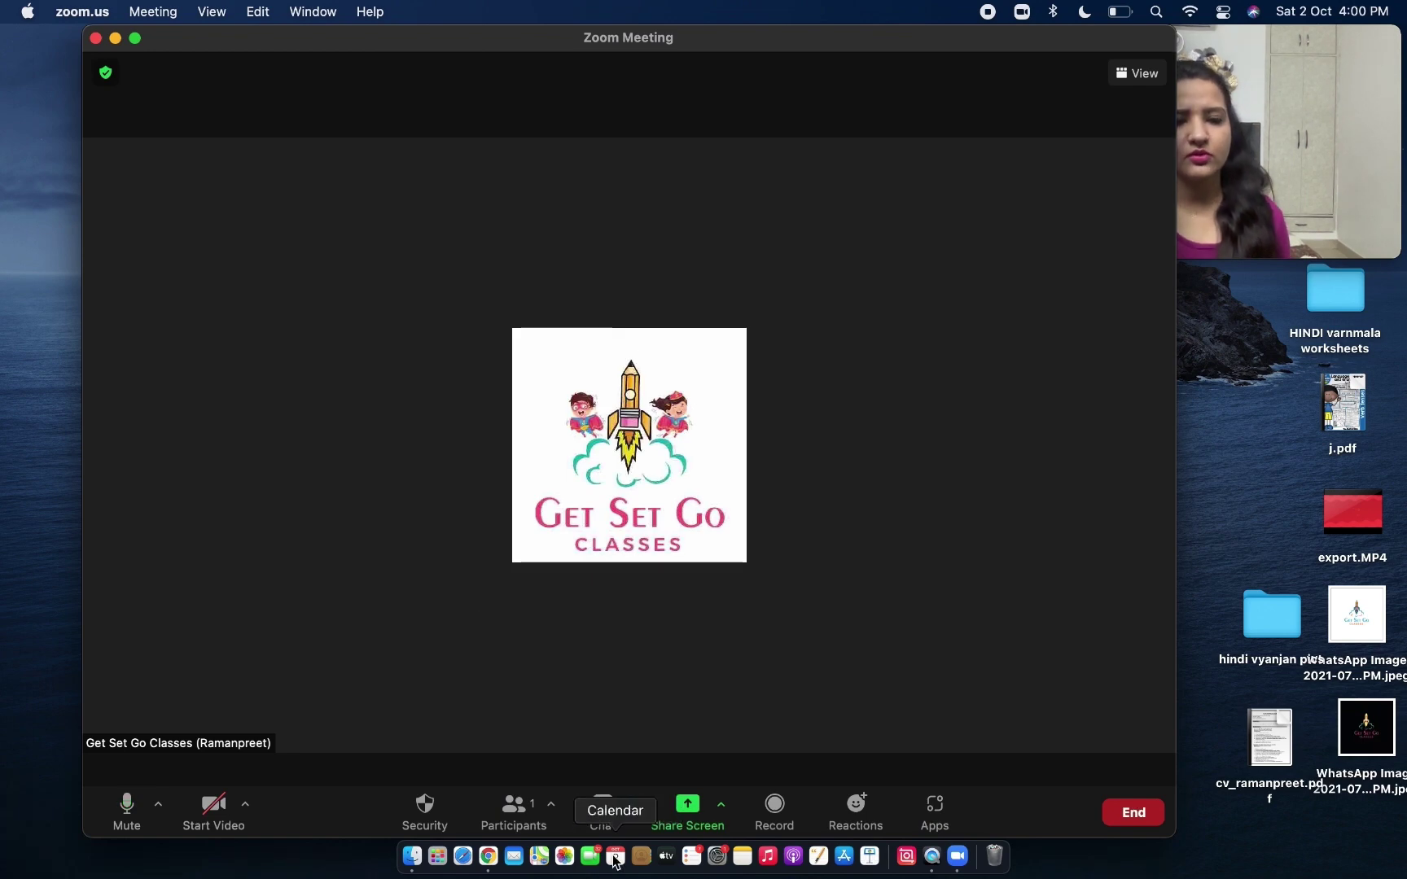
- Launch Chrome with the Person 1 profile and open YouTube, moving its window right
{"action": "left_click", "coordinate": [491, 863]}
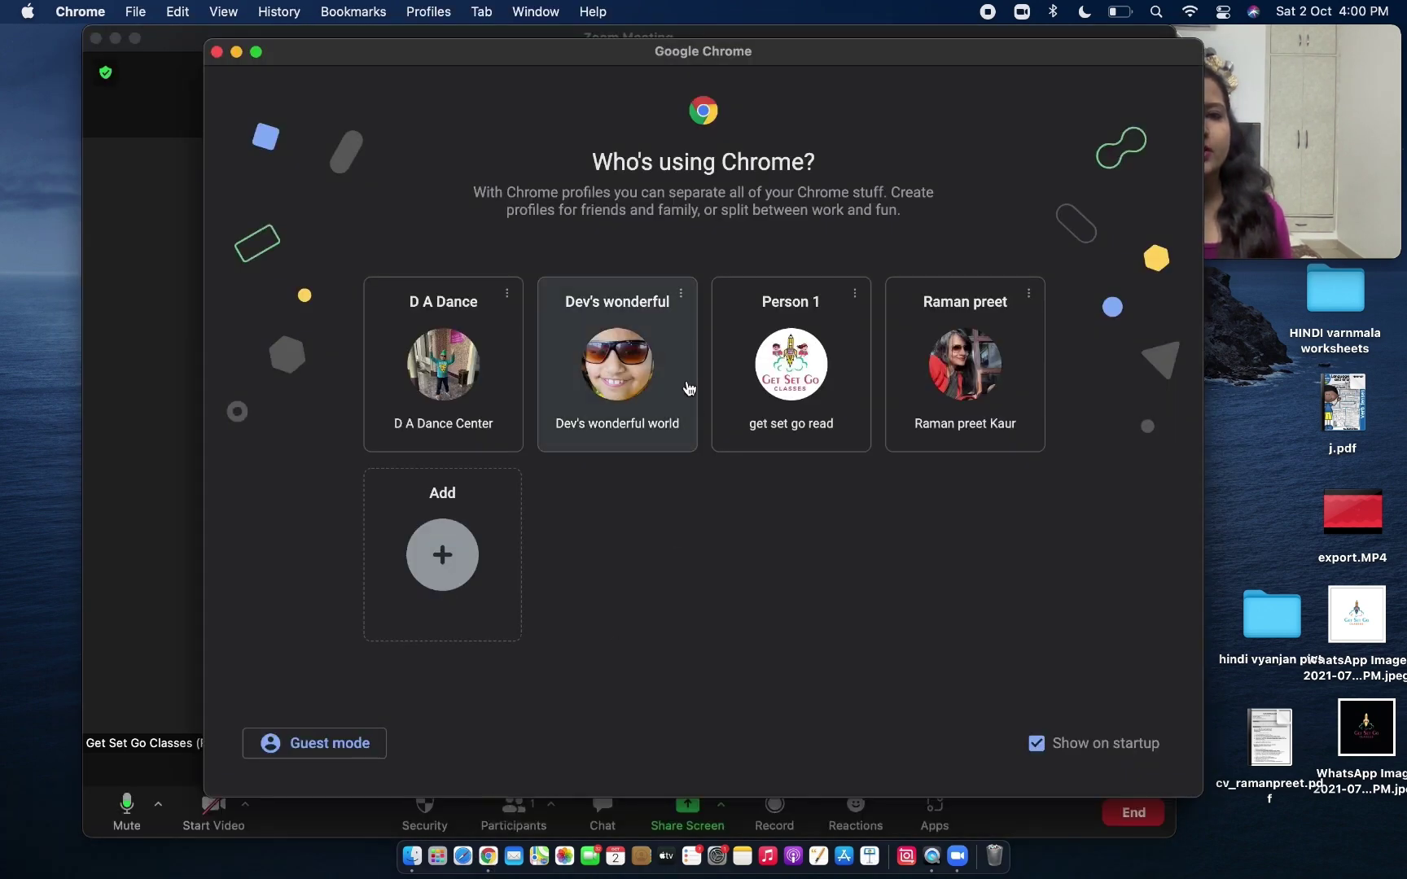
{"action": "left_click", "coordinate": [782, 364]}
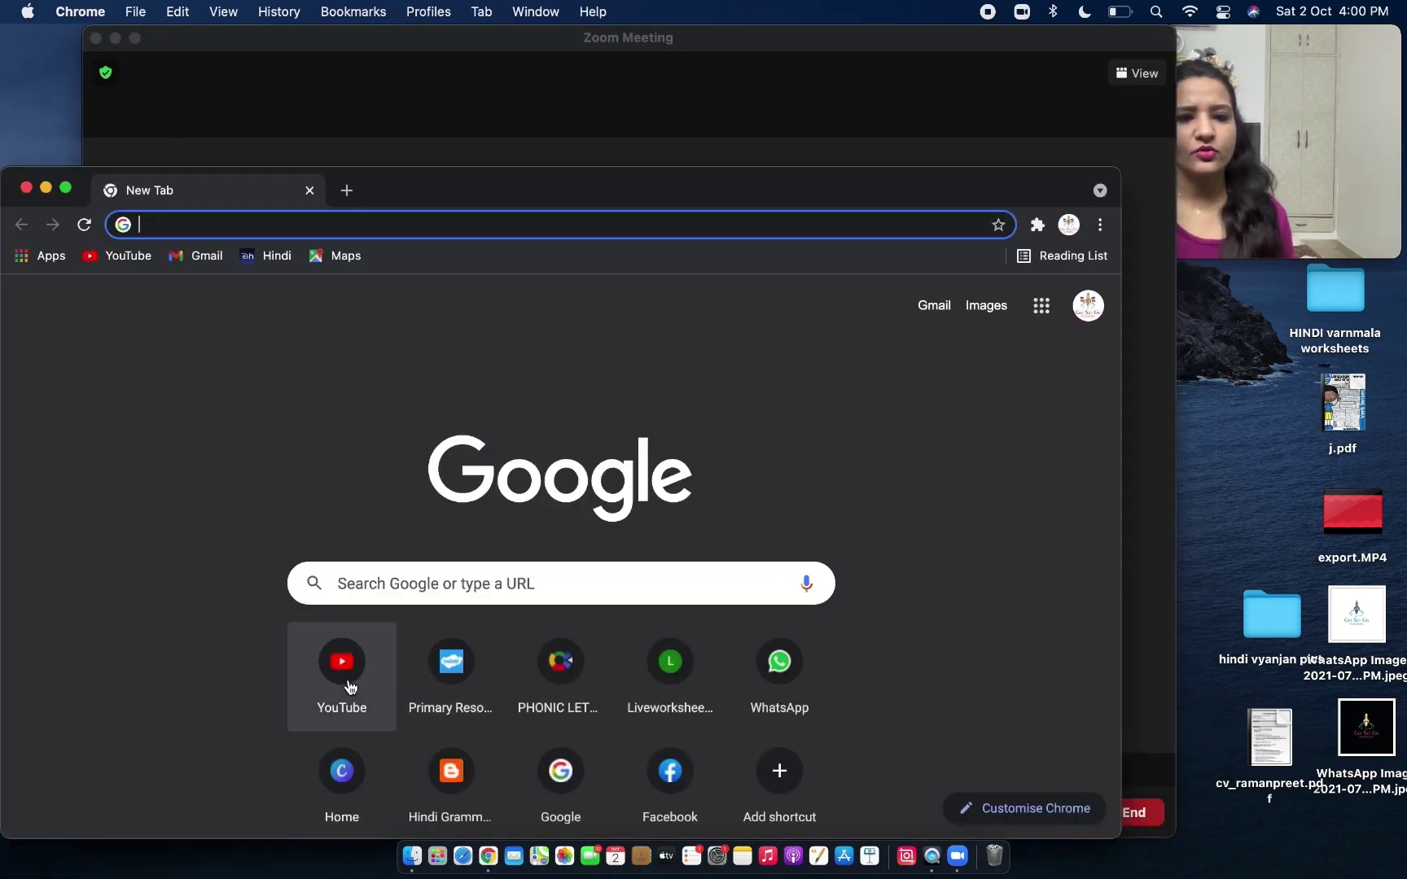
{"action": "left_click", "coordinate": [352, 676]}
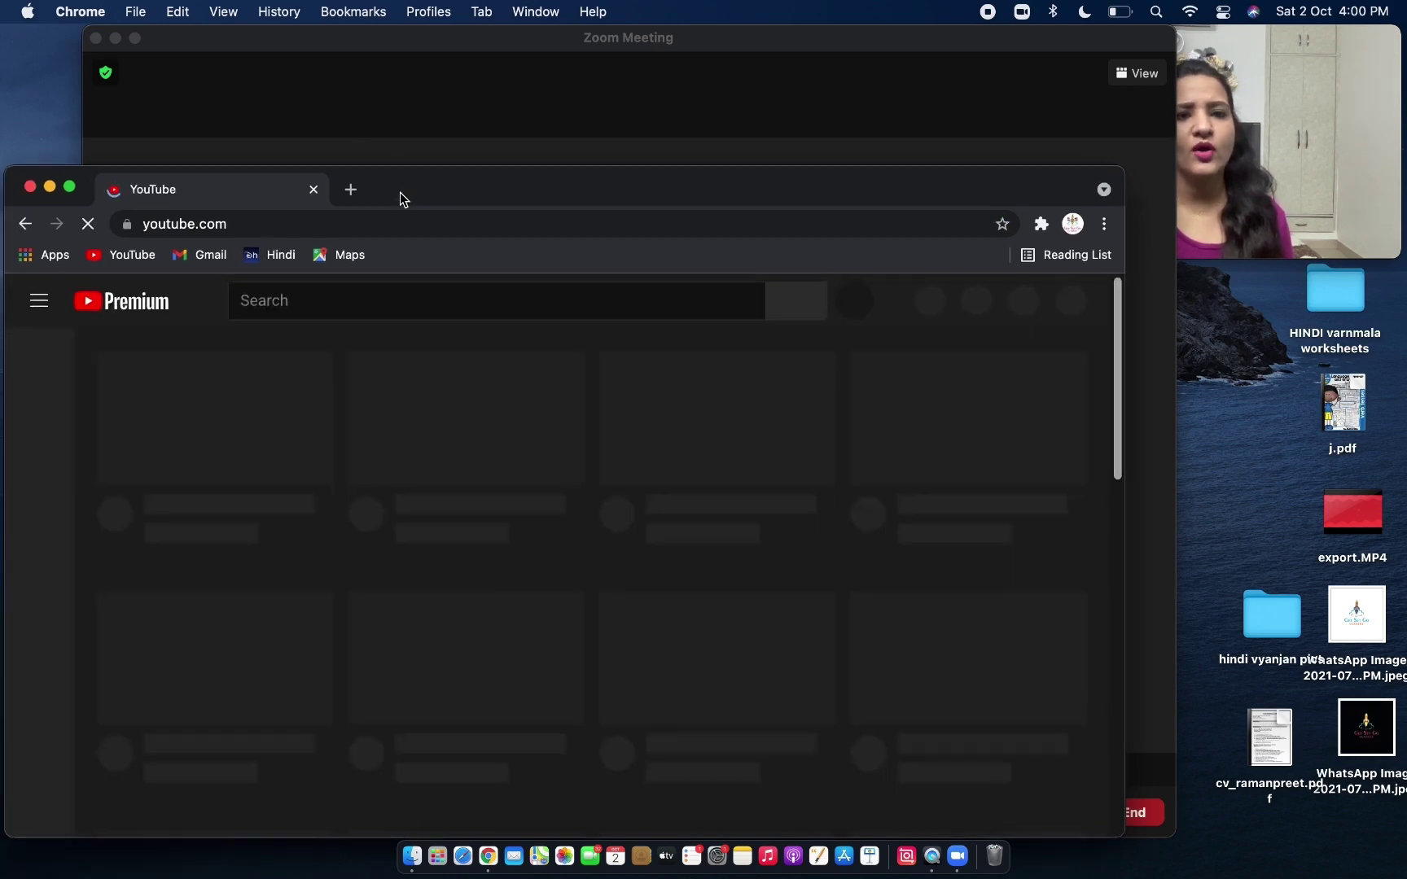
{"action": "left_click_drag", "start_coordinate": [399, 192], "coordinate": [531, 193]}
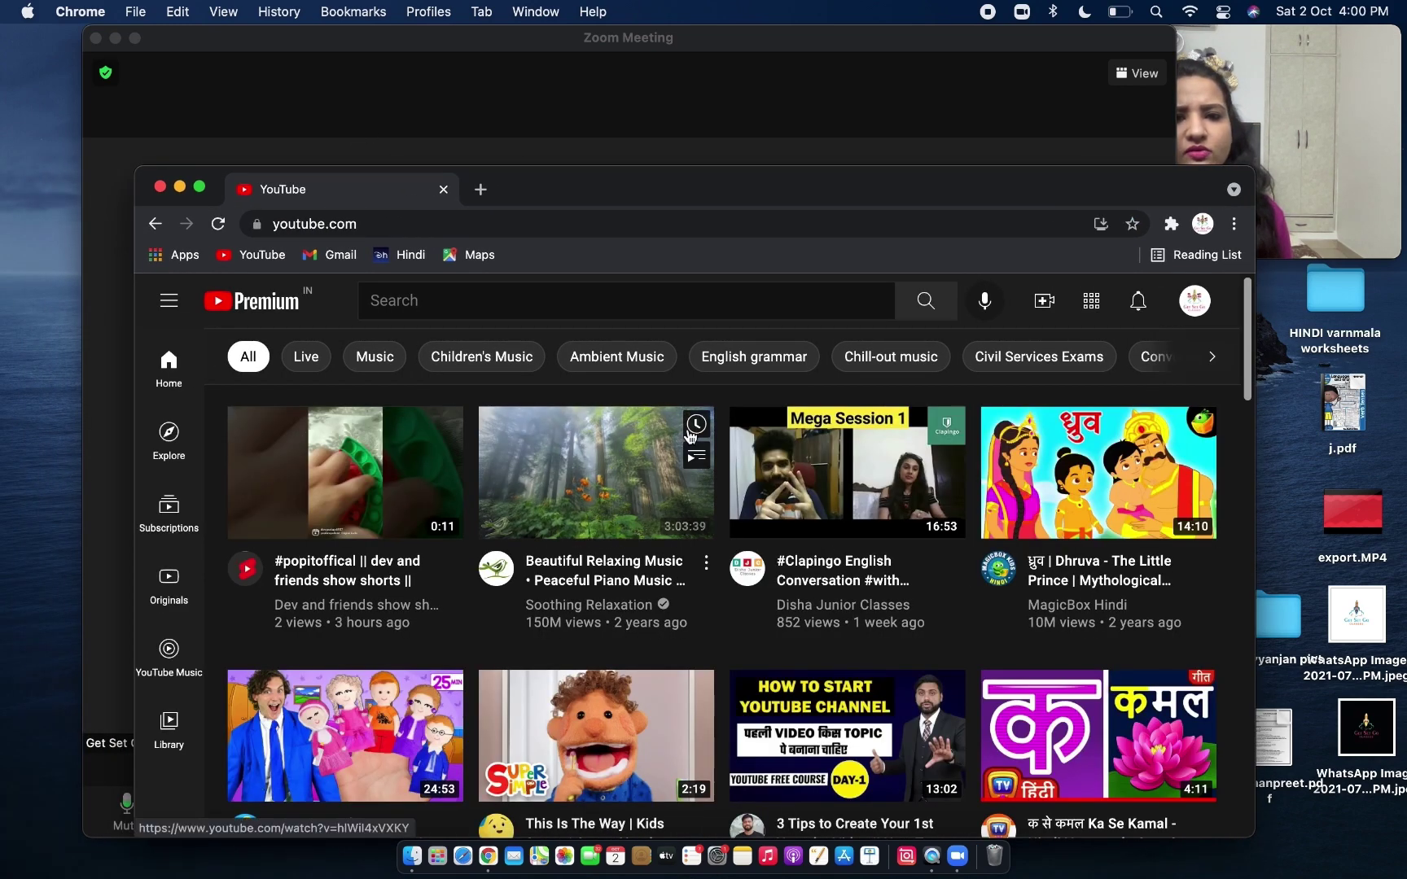
- Open the 'This Is The Way' kids song video, then bring up Zoom's share options
{"action": "scroll", "coordinate": [843, 525], "scroll_direction": "down", "scroll_amount": 4}
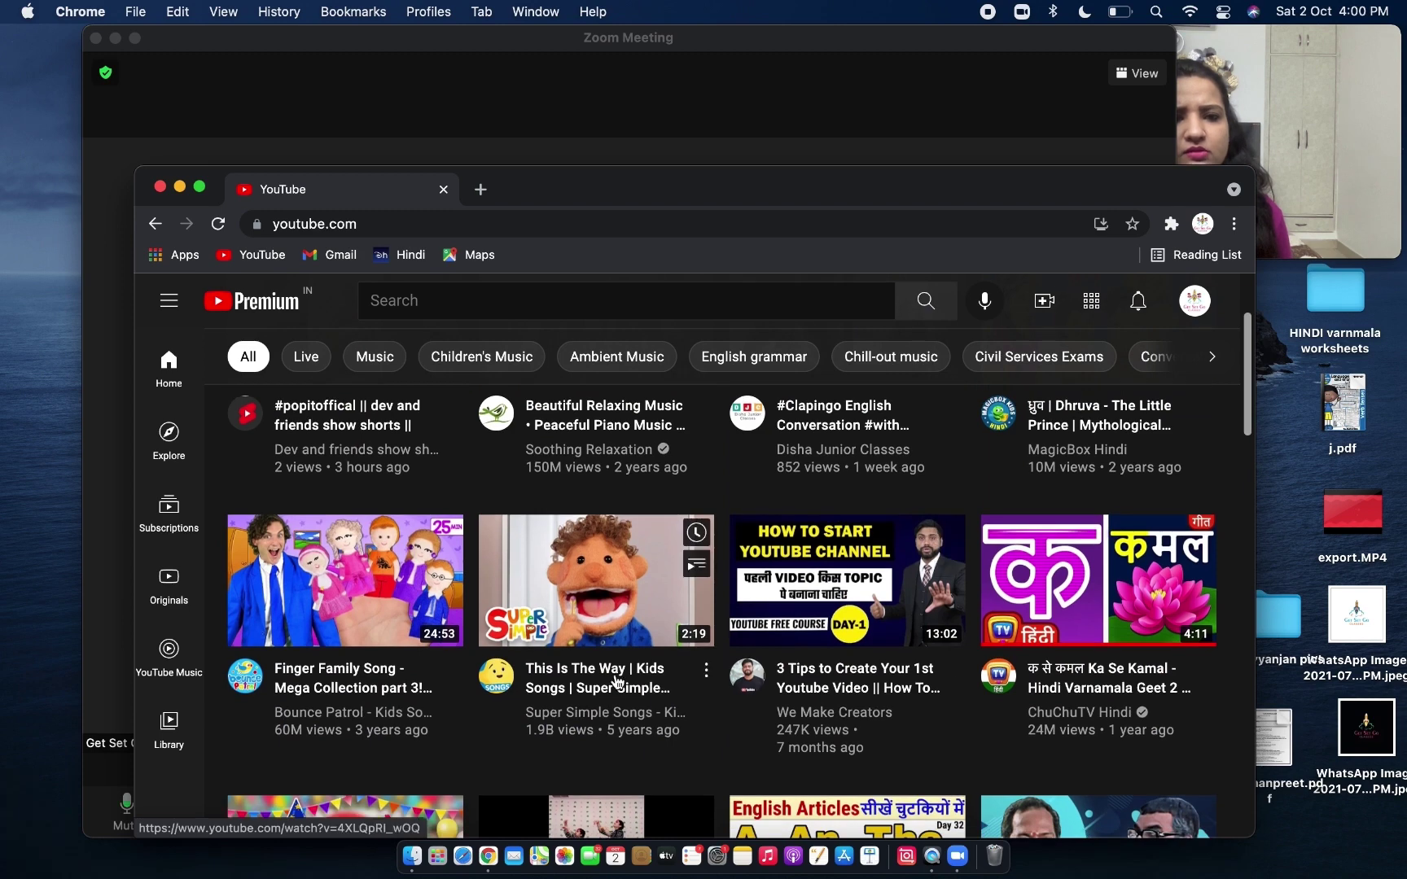
{"action": "left_click", "coordinate": [601, 604]}
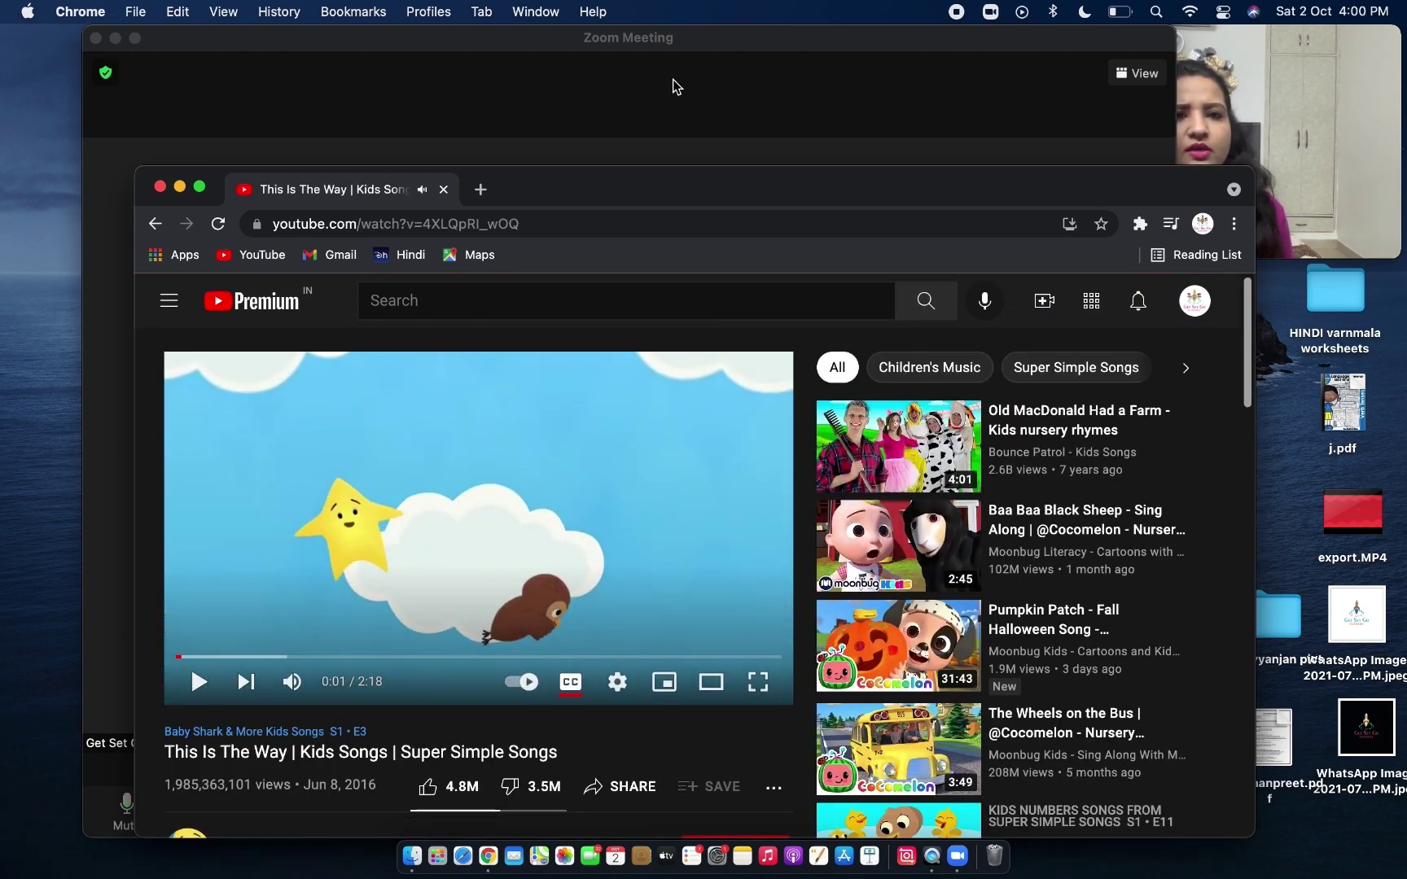
{"action": "left_click", "coordinate": [682, 104]}
{"action": "left_click", "coordinate": [687, 810]}
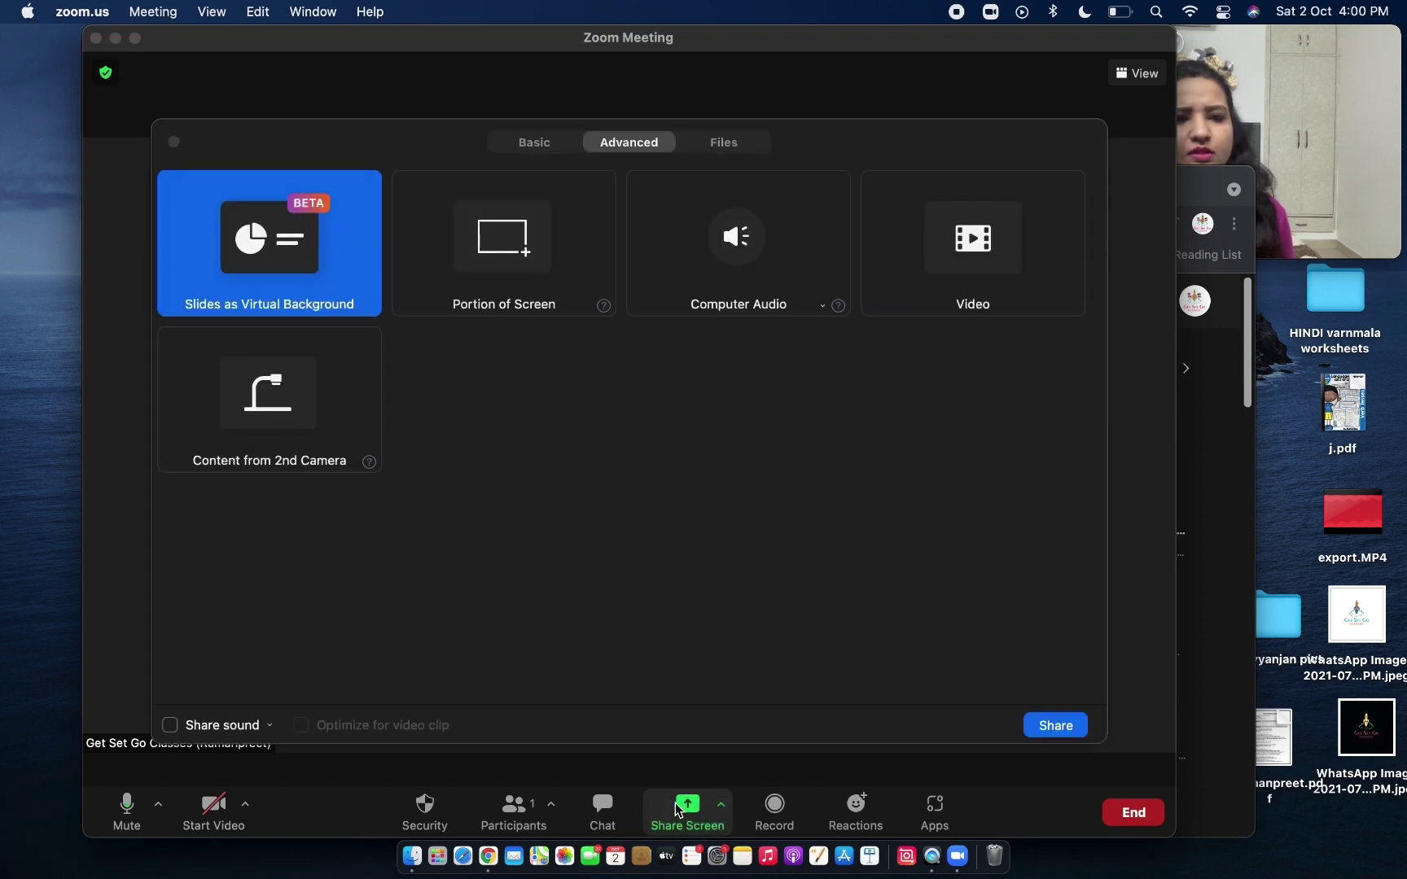
- Share a portion of the screen and fit the share frame over the full-screen YouTube video
{"action": "double_click", "coordinate": [505, 269]}
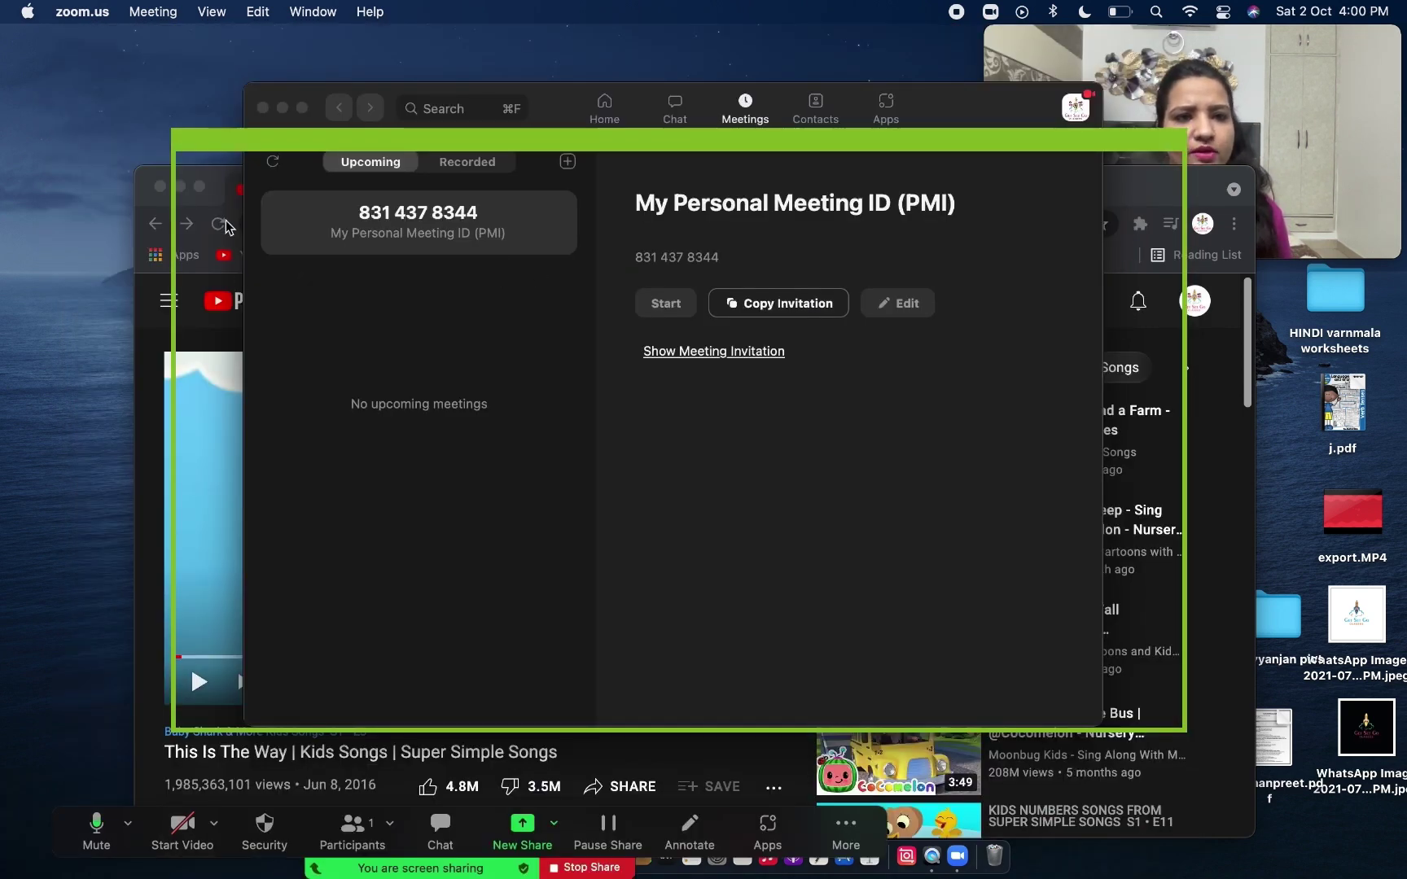
{"action": "left_click", "coordinate": [188, 240]}
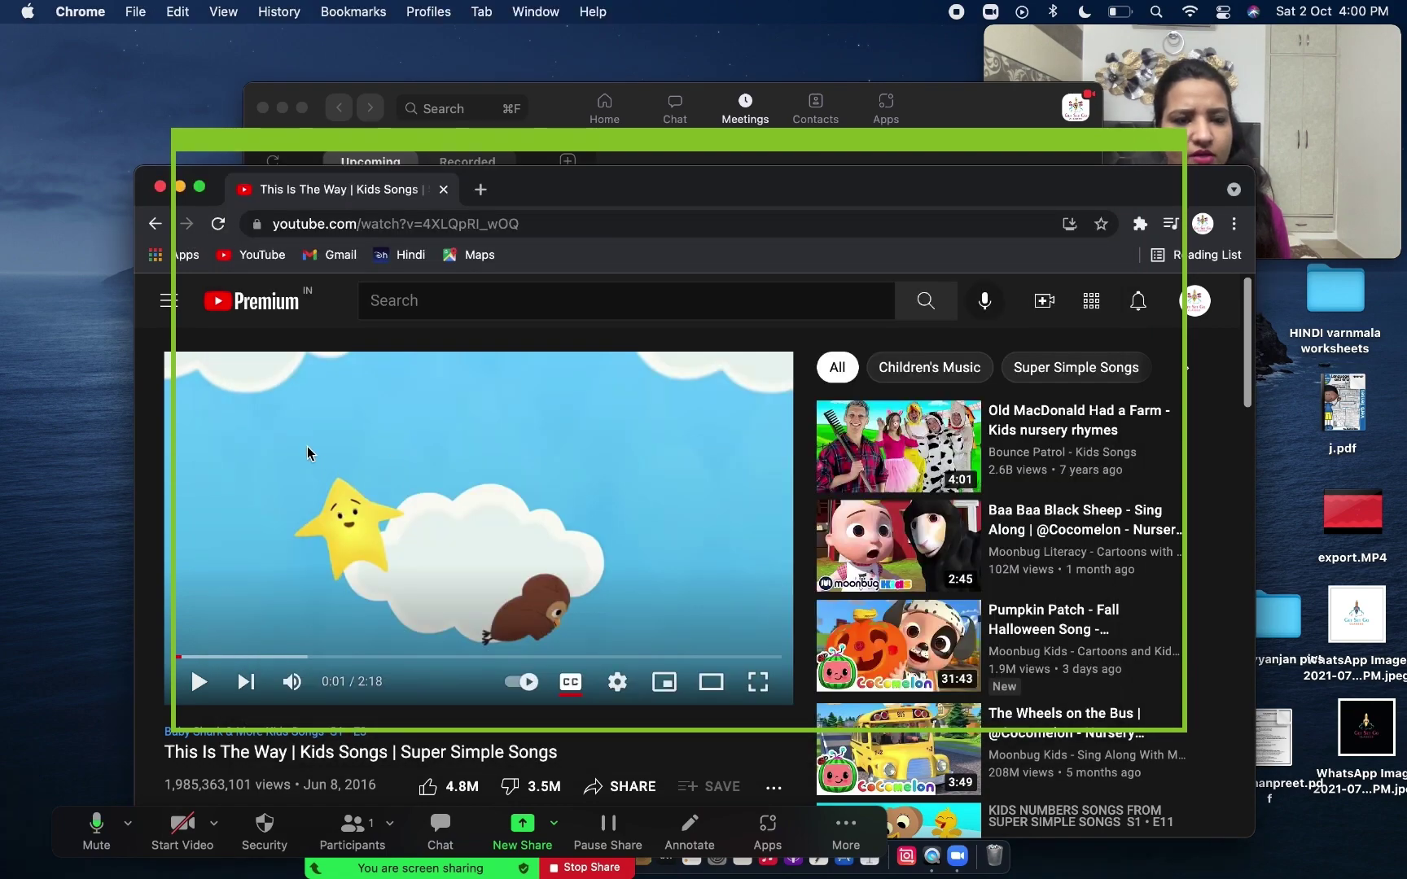
{"action": "left_click", "coordinate": [199, 187]}
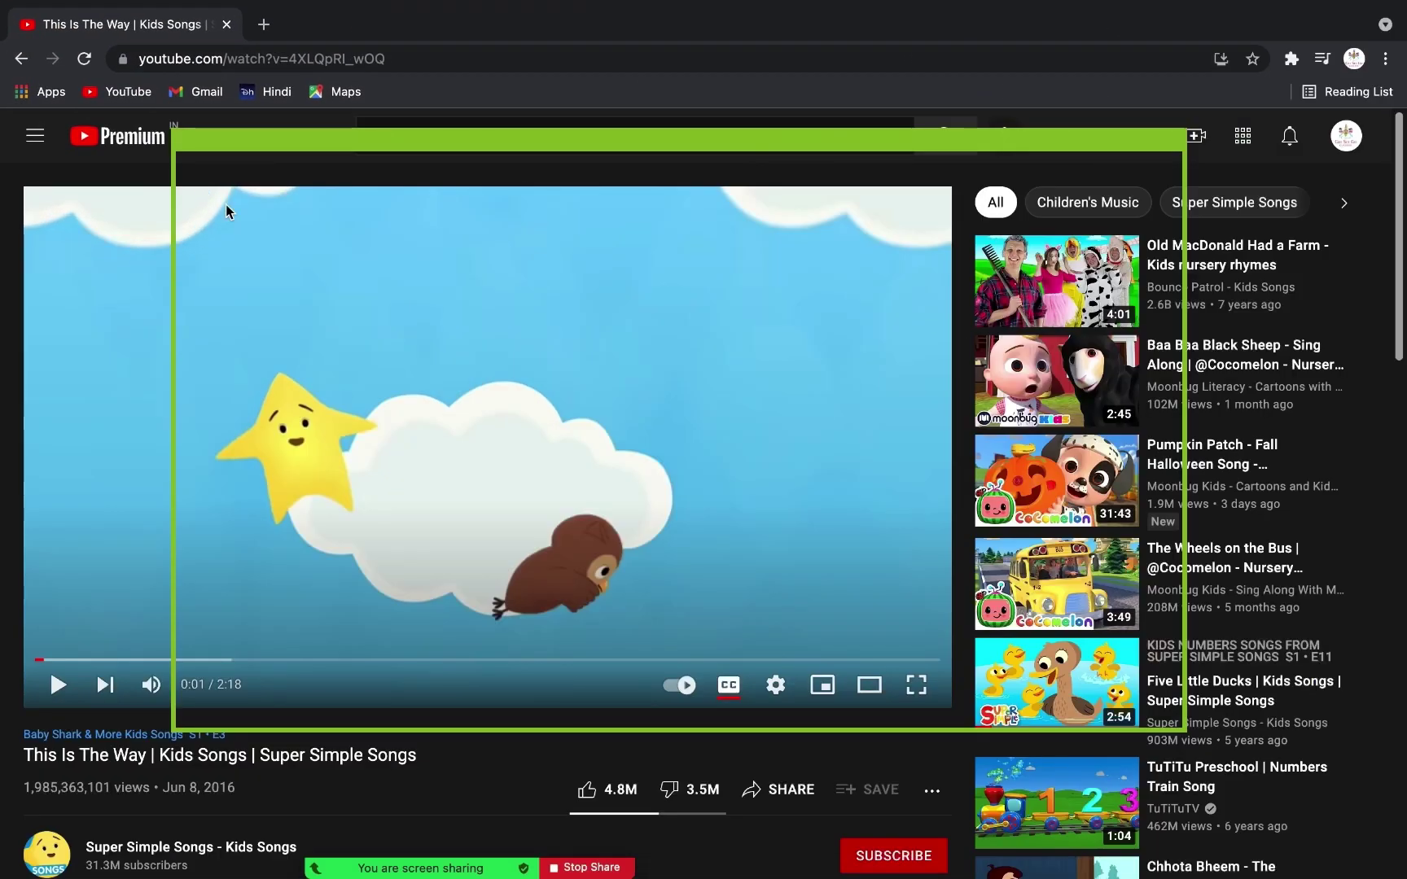
{"action": "left_click_drag", "start_coordinate": [324, 147], "coordinate": [177, 159]}
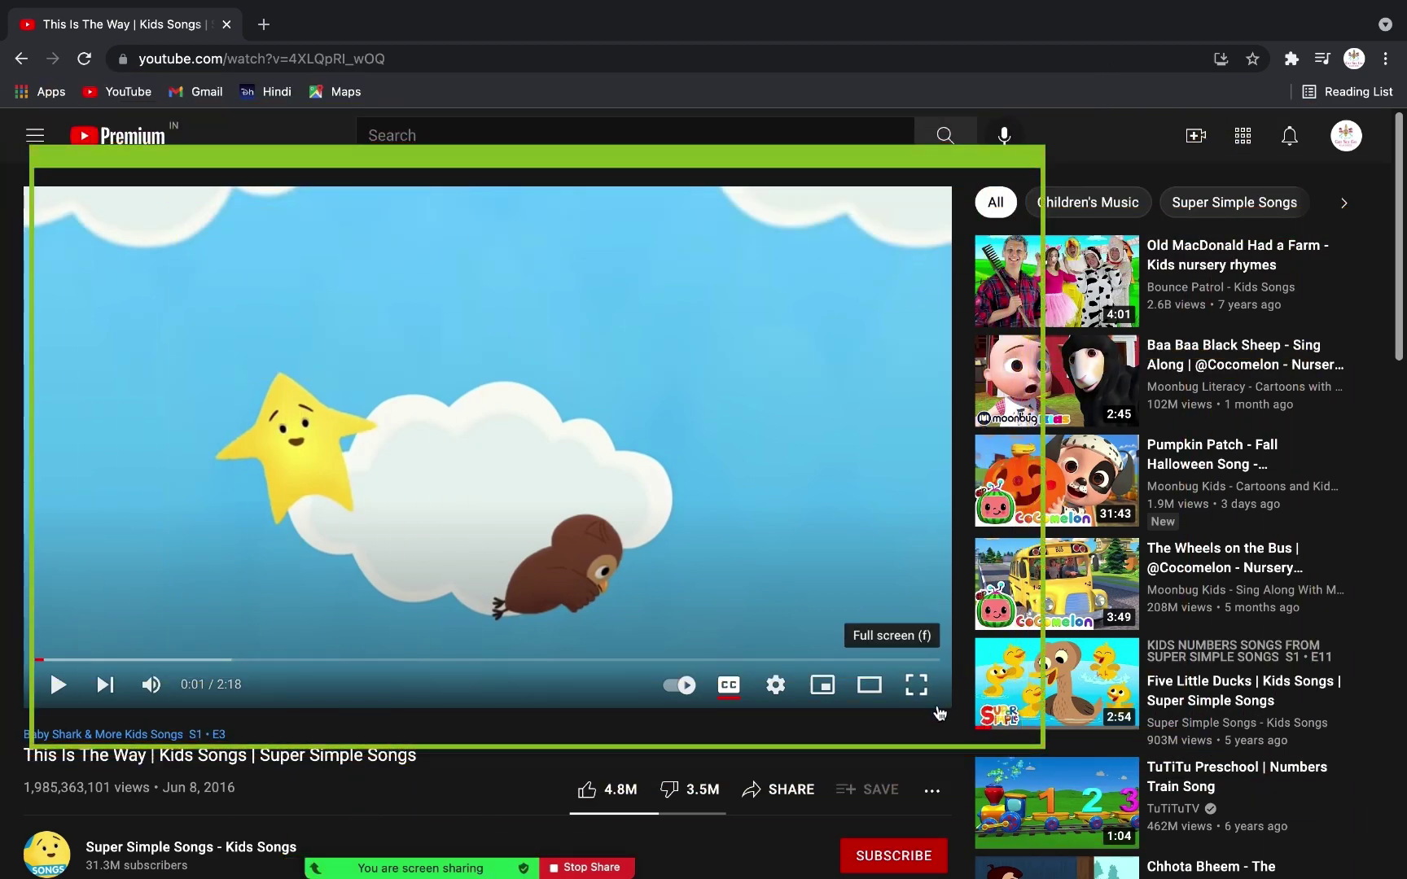
{"action": "left_click", "coordinate": [918, 685]}
{"action": "left_click_drag", "start_coordinate": [1042, 167], "coordinate": [1330, 134]}
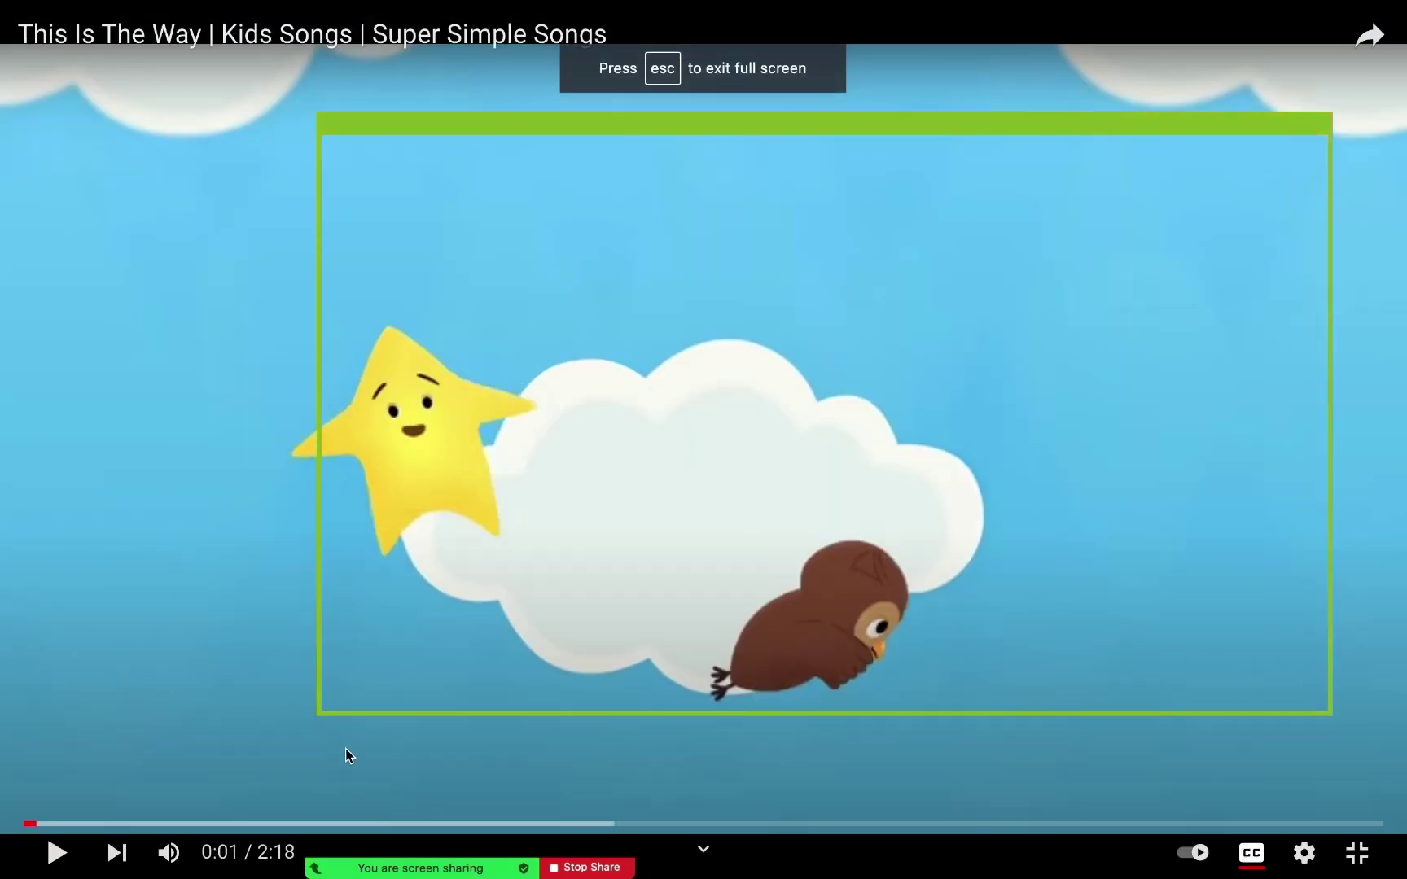
{"action": "left_click_drag", "start_coordinate": [330, 715], "coordinate": [47, 803]}
{"action": "left_click_drag", "start_coordinate": [688, 122], "coordinate": [685, 99]}
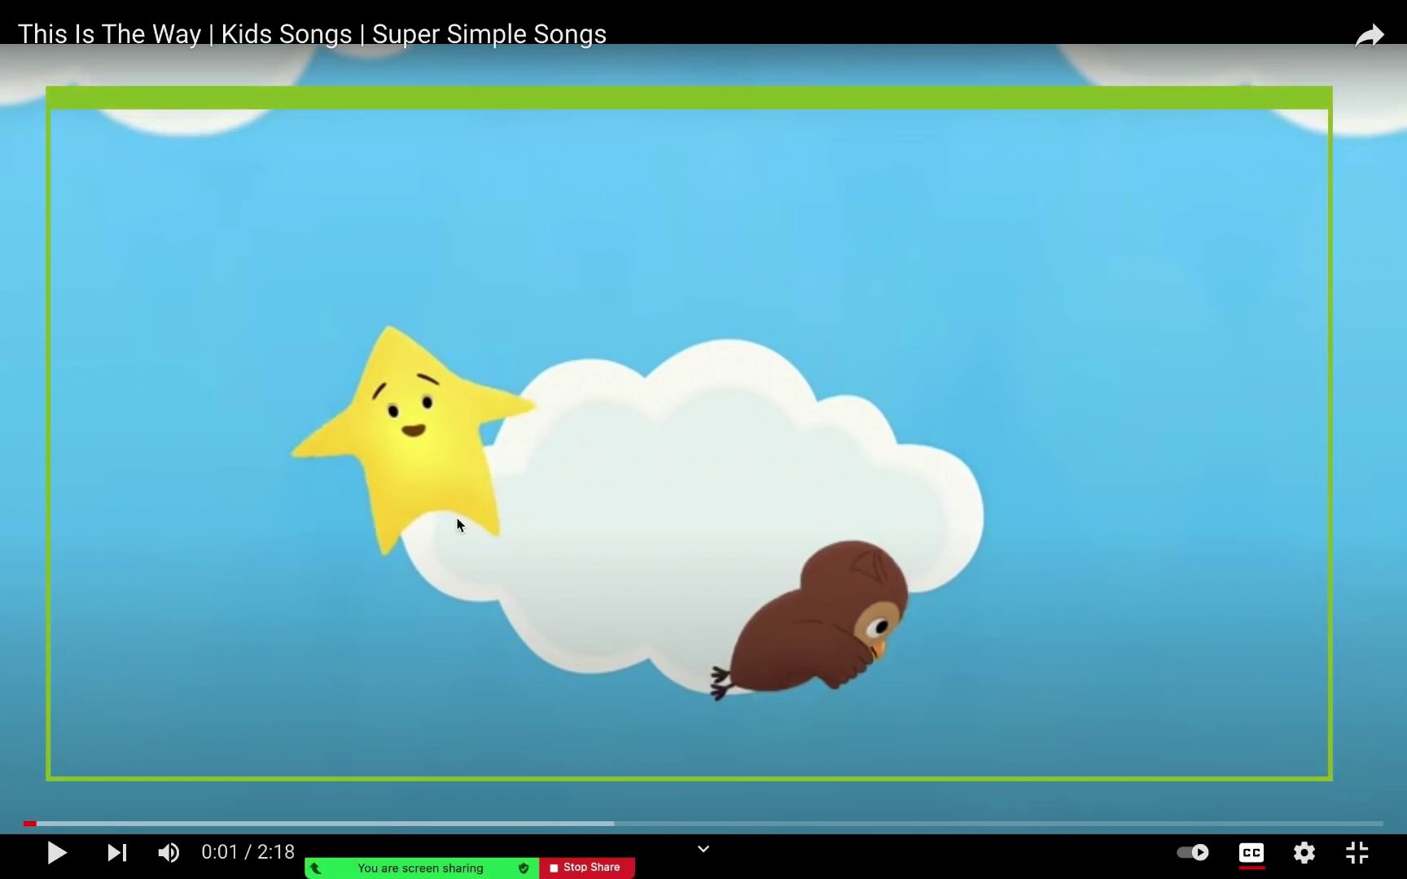
- Move the meeting controls higher, play and pause the shared video, then stop sharing
{"action": "mouse_move", "coordinate": [424, 864]}
{"action": "left_click_drag", "start_coordinate": [249, 835], "coordinate": [335, 684]}
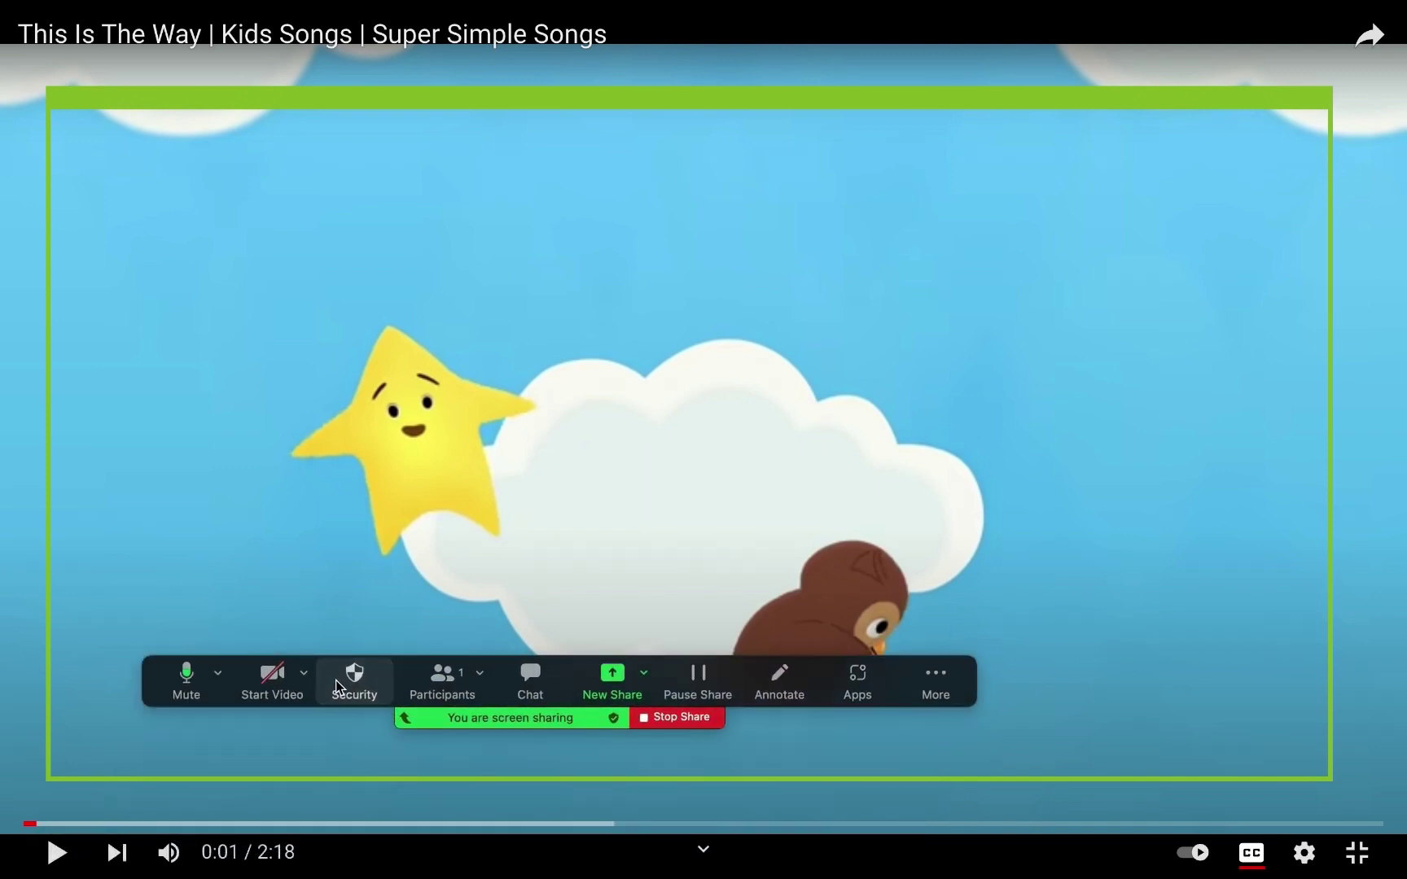
{"action": "left_click", "coordinate": [56, 853]}
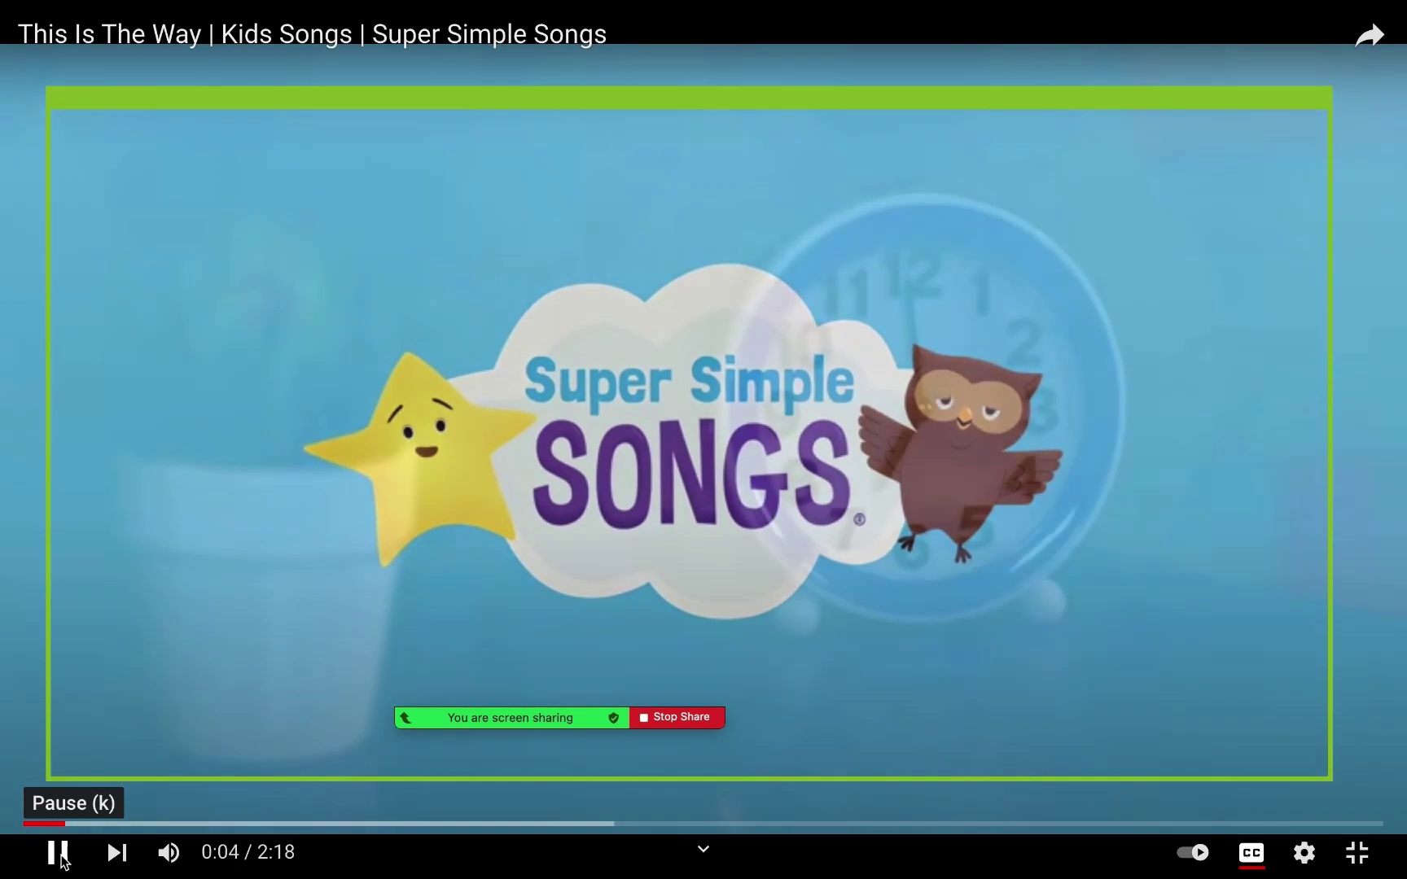
{"action": "left_click", "coordinate": [61, 860]}
{"action": "mouse_move", "coordinate": [724, 737]}
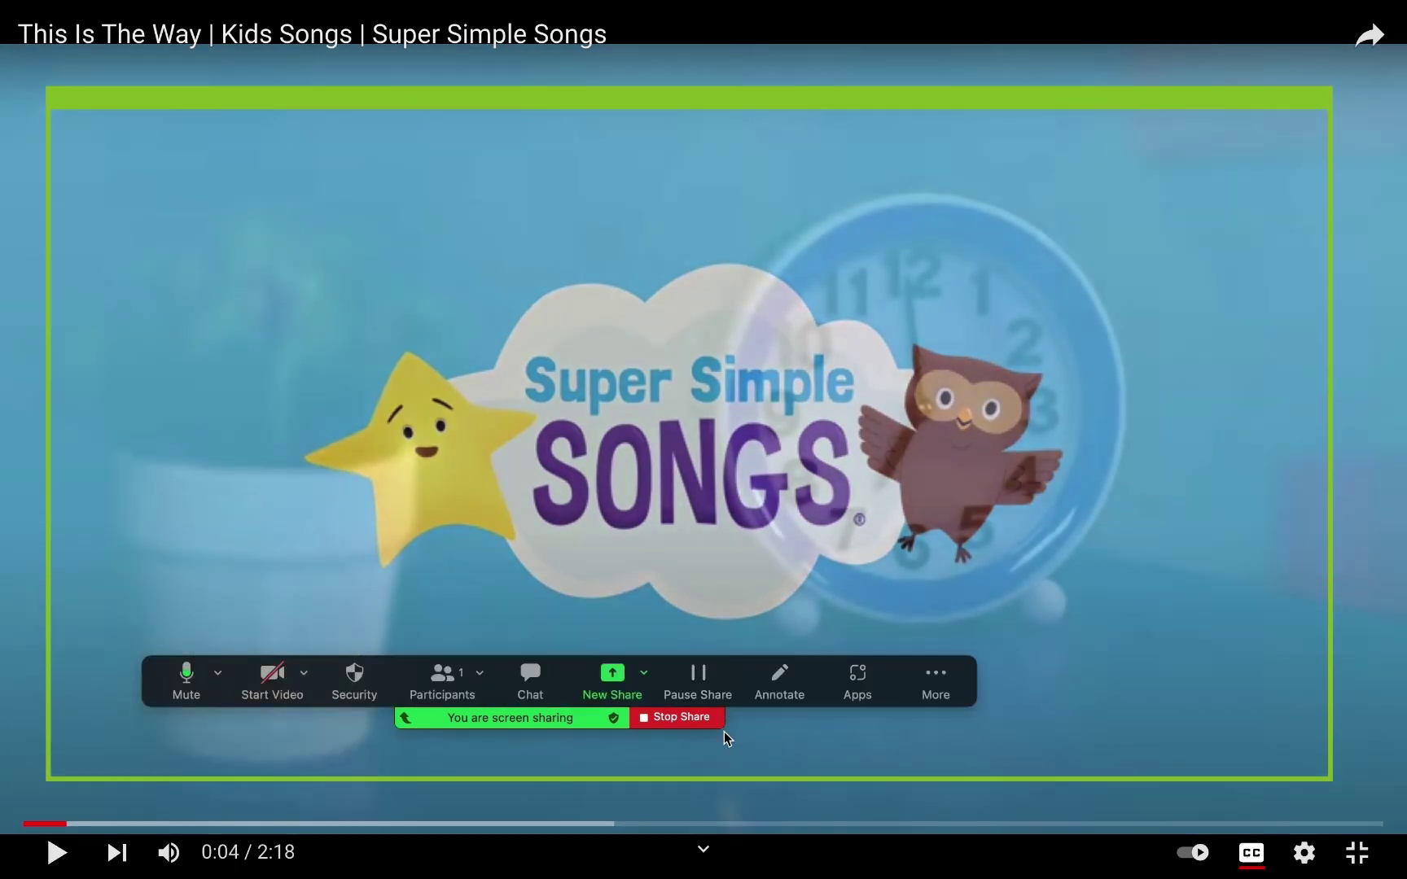
{"action": "left_click", "coordinate": [697, 723]}
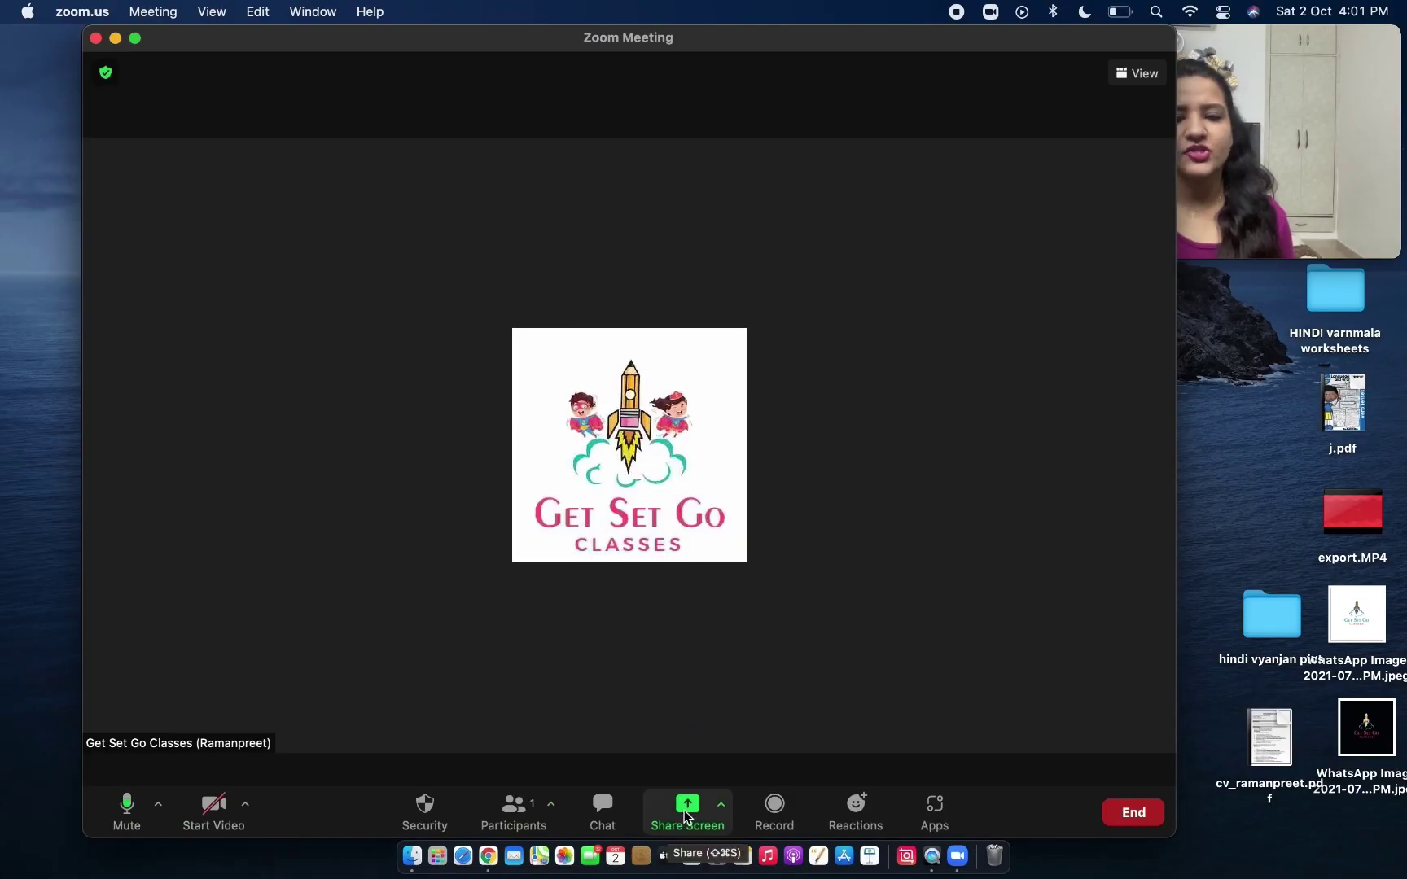
- Turn on Share sound and start a Portion of Screen share
{"action": "left_click", "coordinate": [686, 816]}
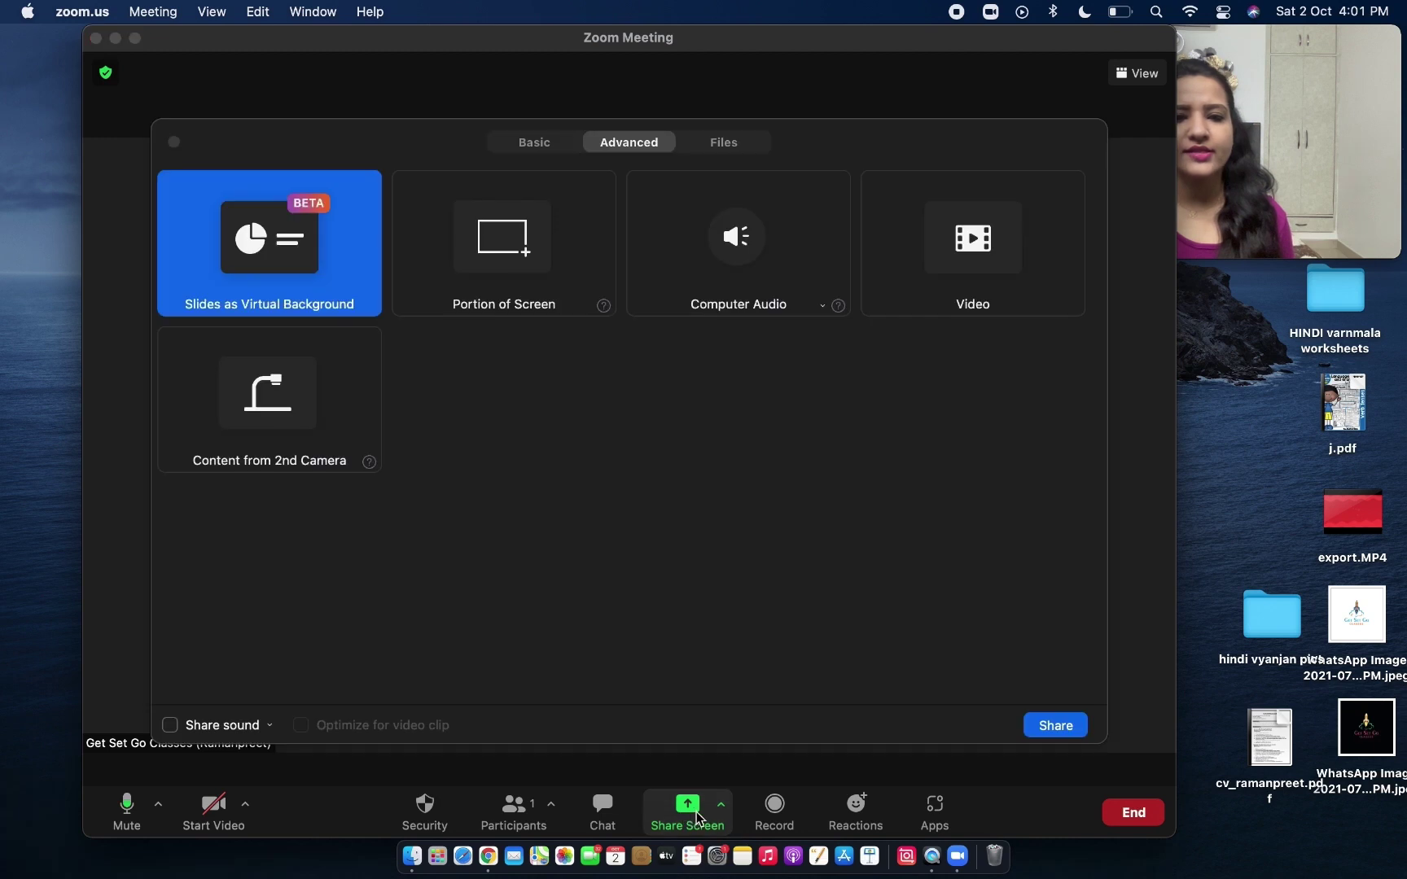
{"action": "left_click", "coordinate": [171, 726]}
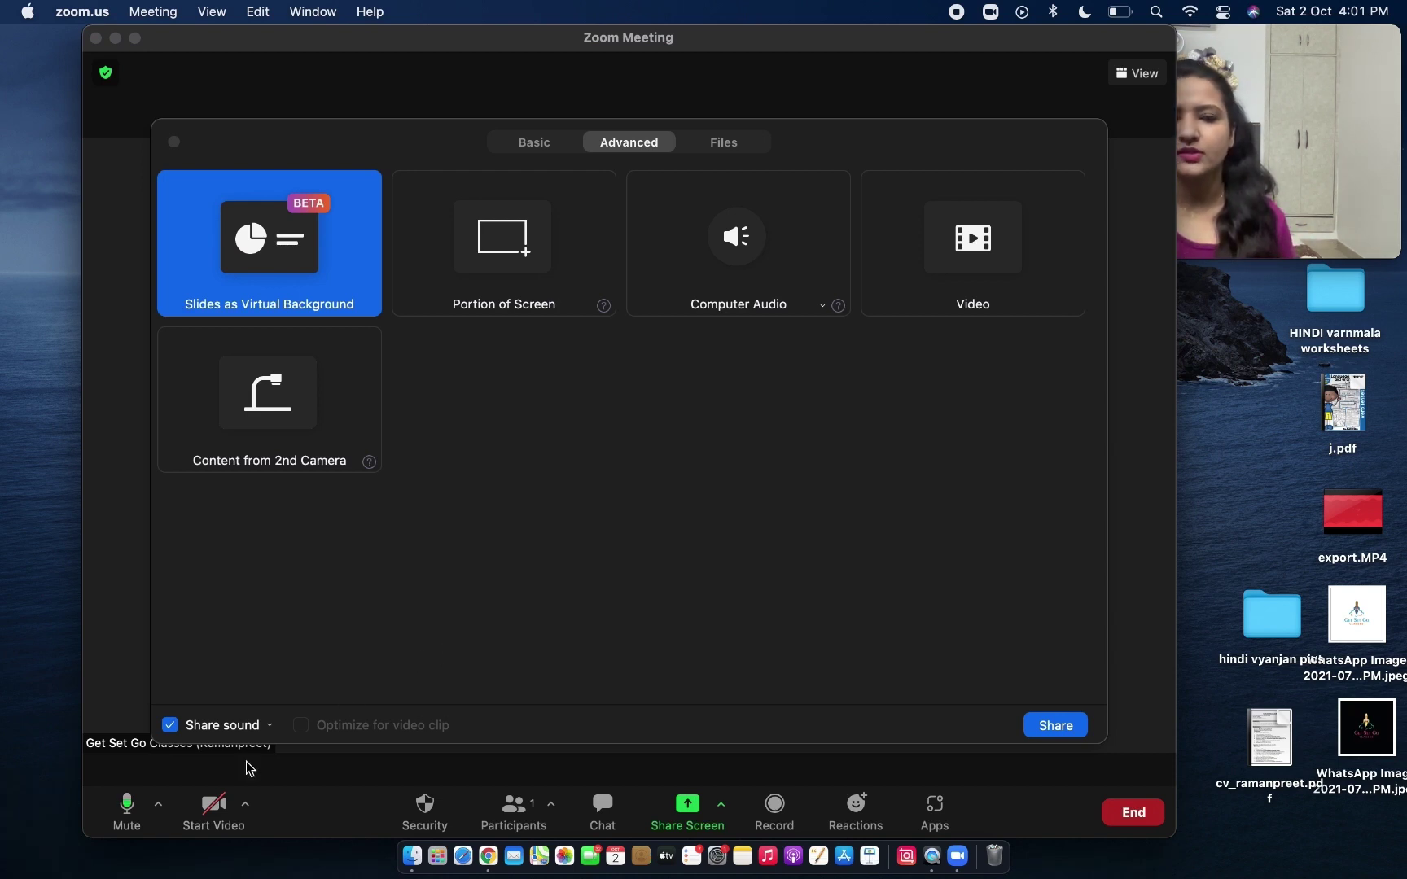
{"action": "left_click", "coordinate": [170, 726]}
{"action": "left_click", "coordinate": [170, 726]}
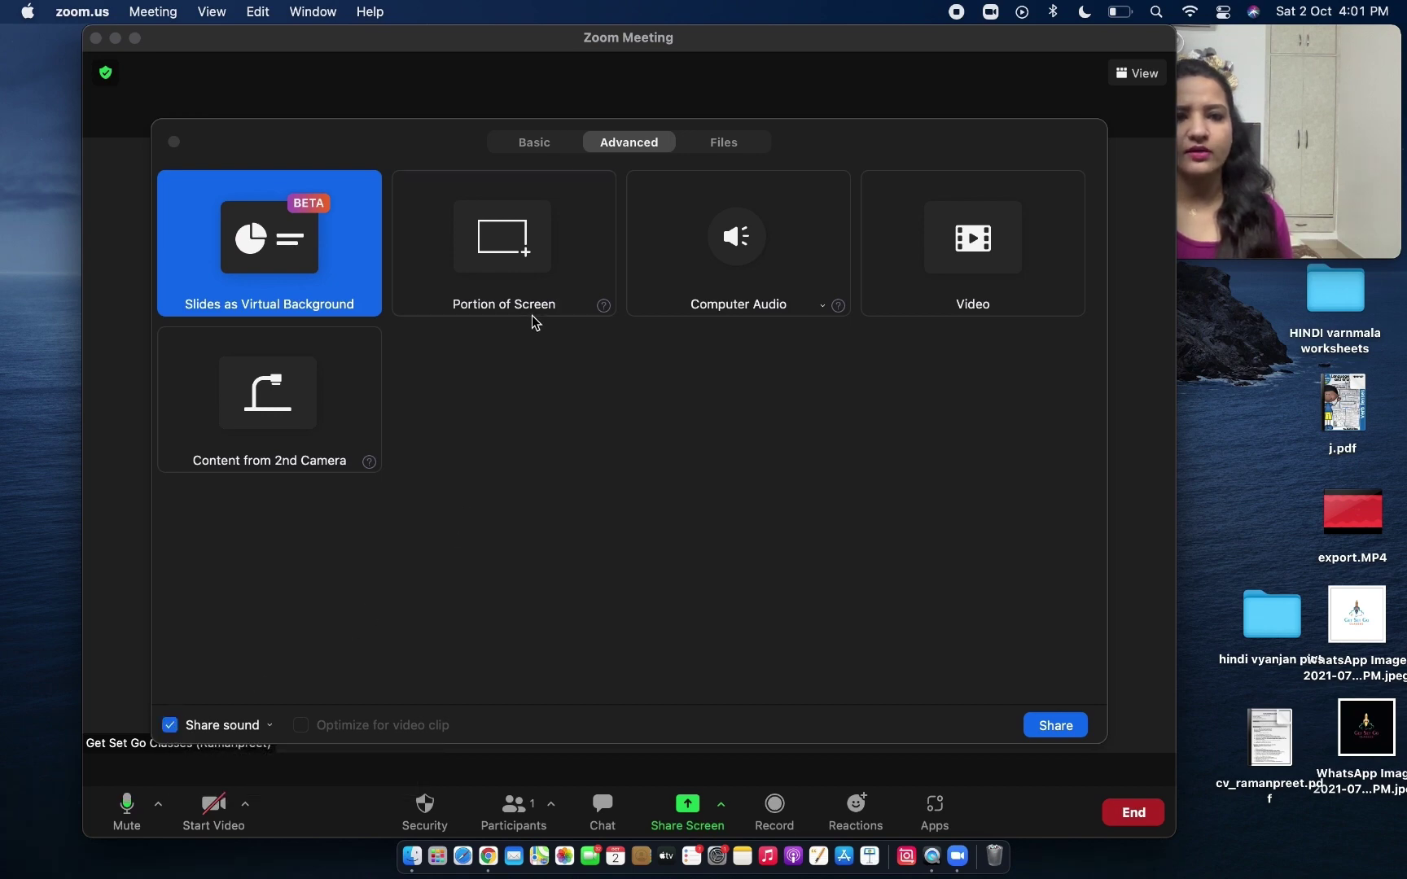
{"action": "double_click", "coordinate": [507, 271]}
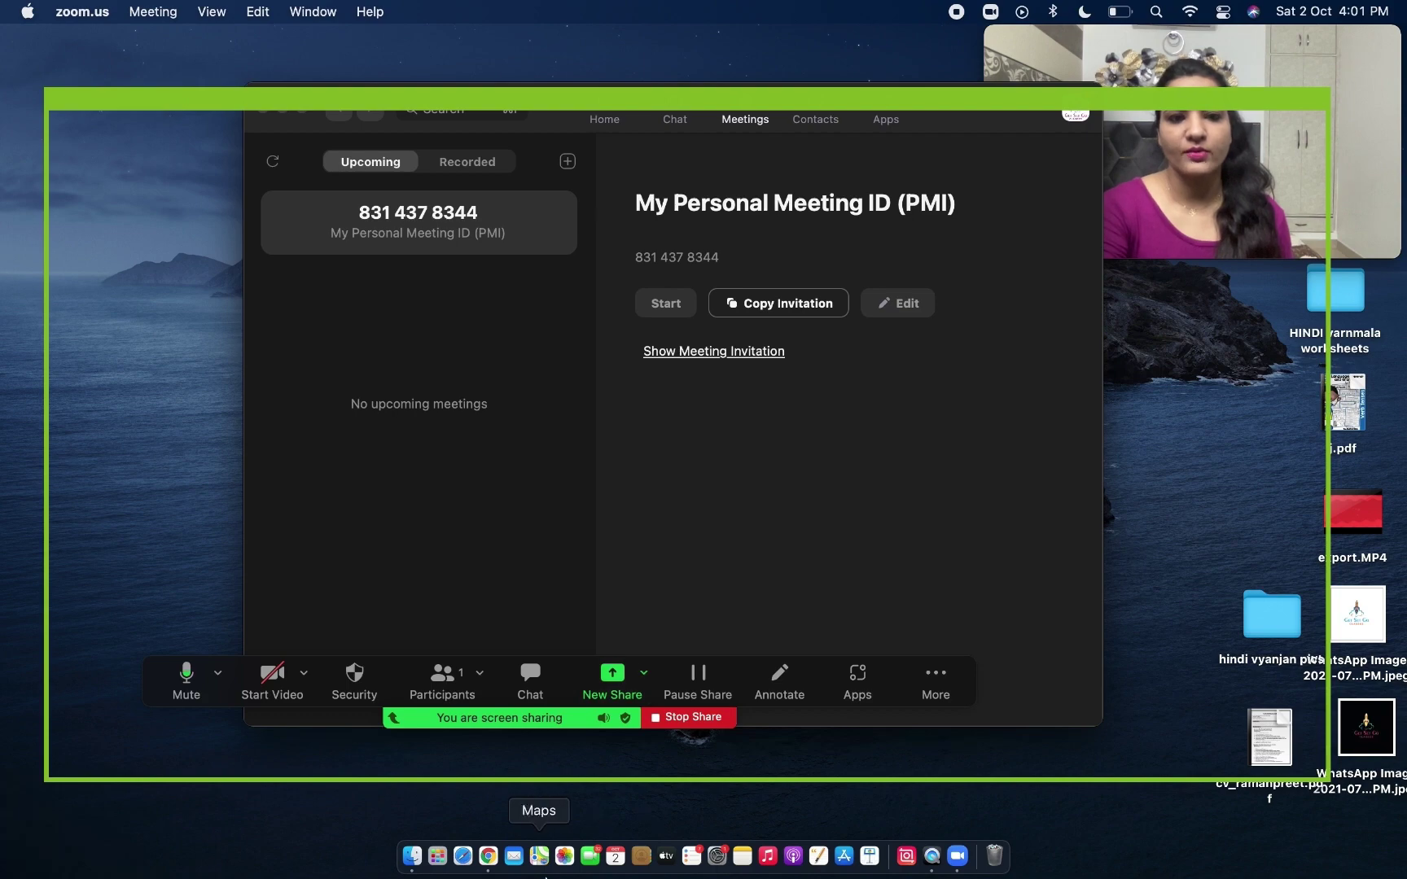
- Play the YouTube video, pause it at 0:09, and stop the share
{"action": "left_click", "coordinate": [488, 854]}
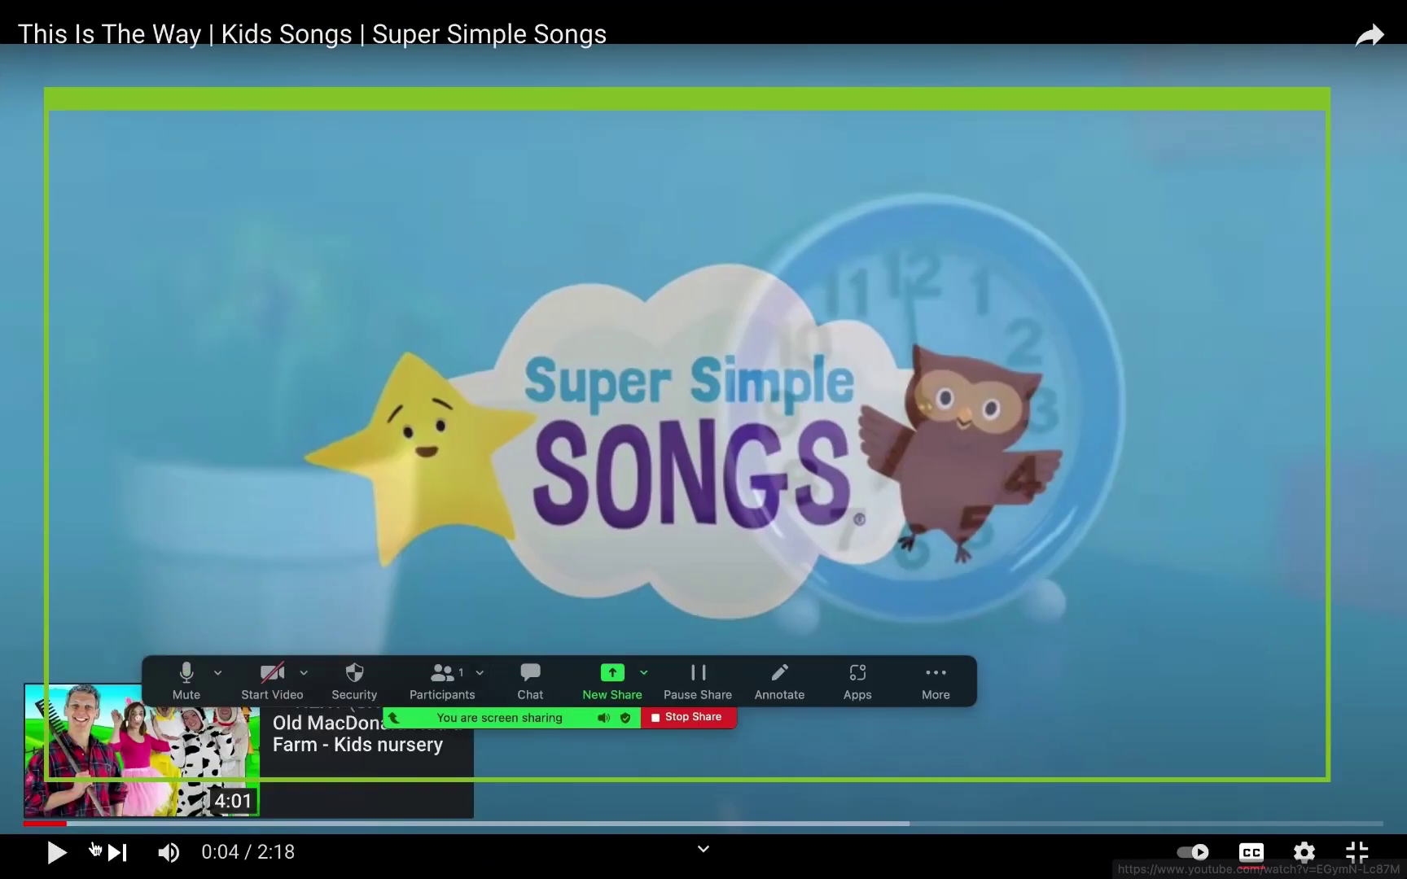
{"action": "left_click", "coordinate": [56, 852]}
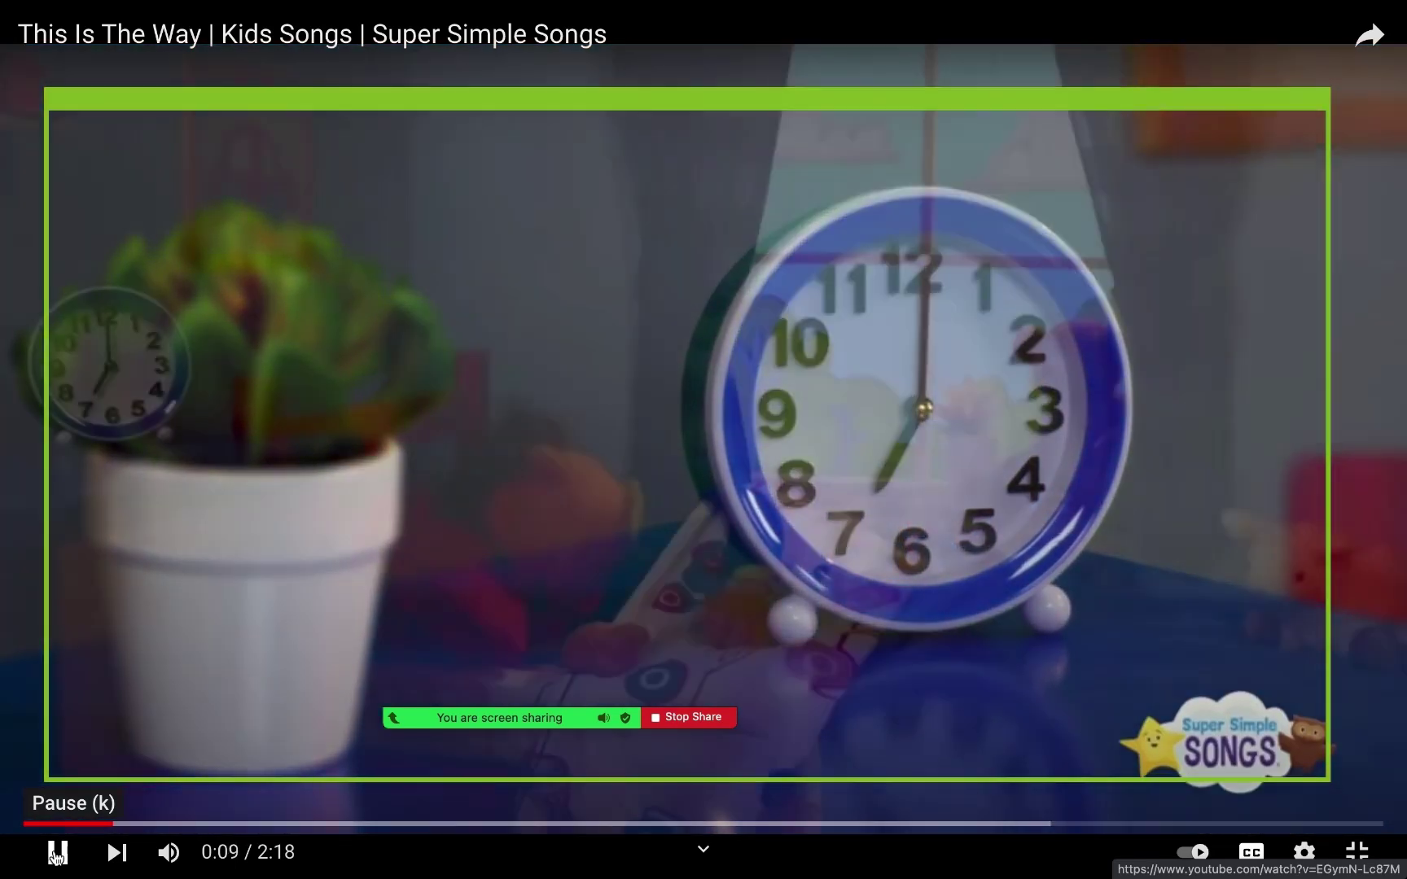
{"action": "left_click", "coordinate": [55, 852]}
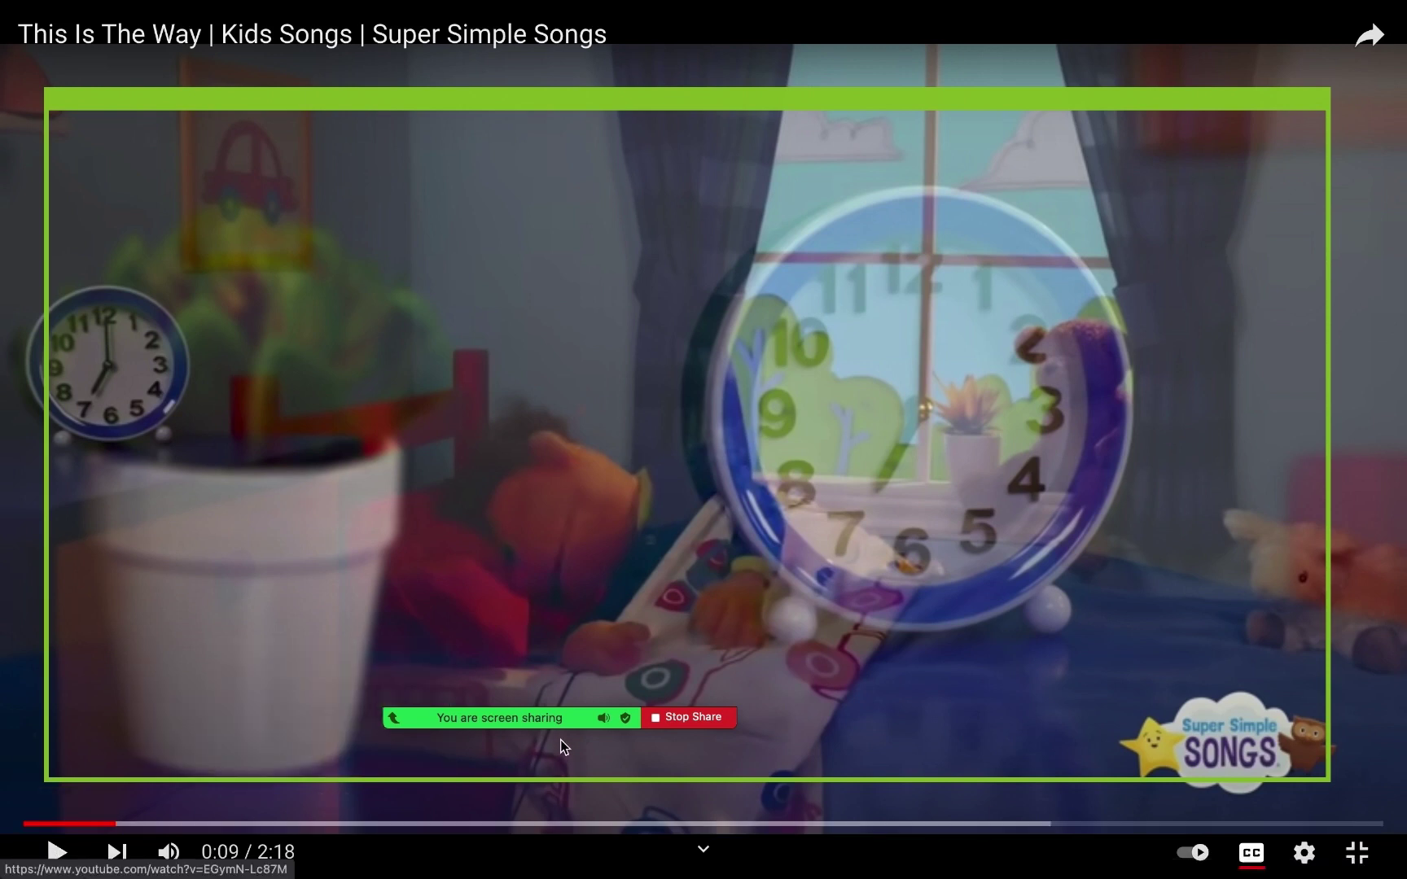
{"action": "left_click", "coordinate": [689, 716]}
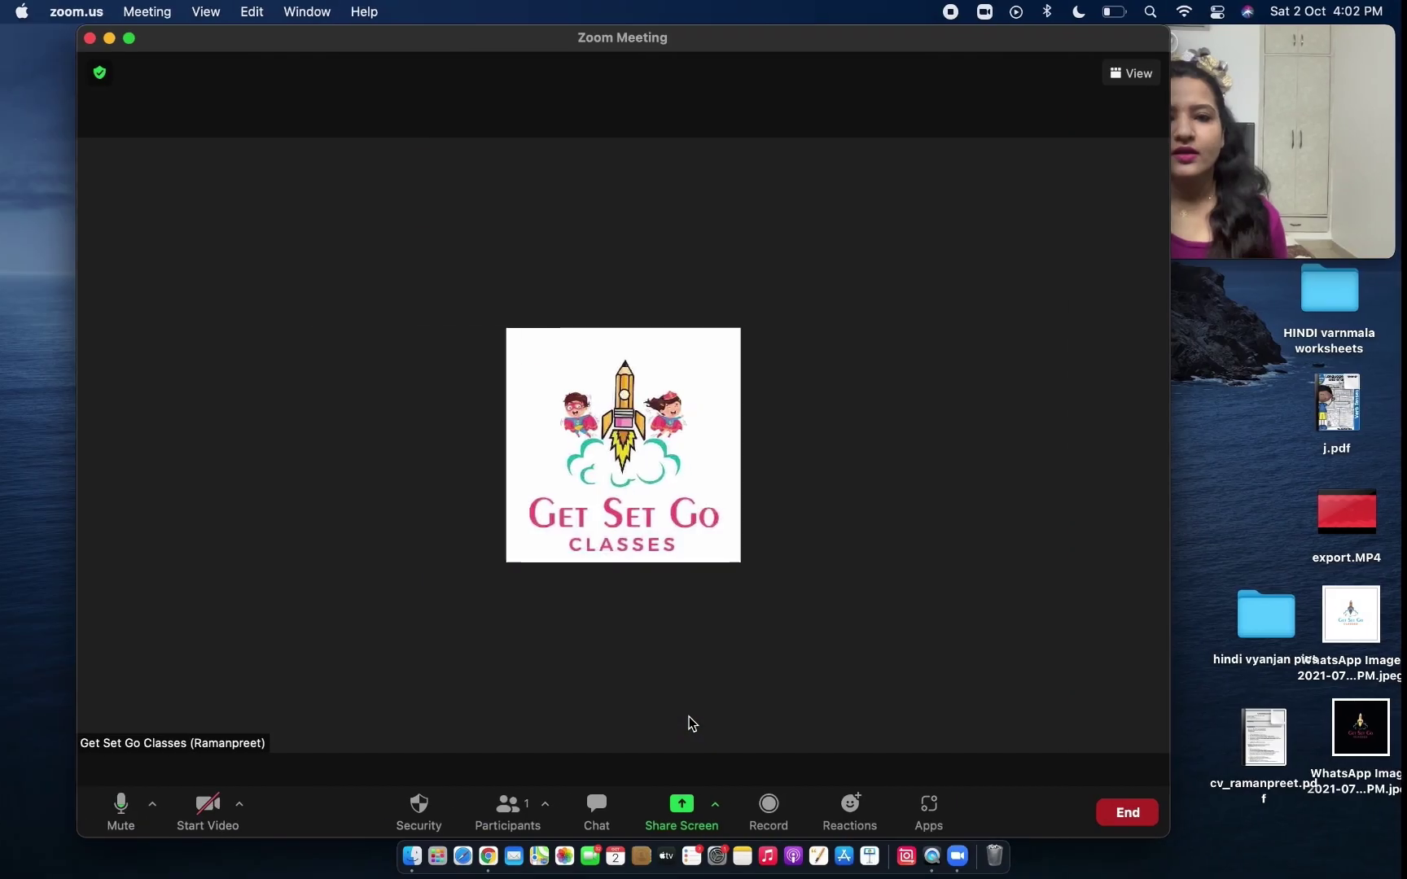
- Start a Computer Audio share from the Advanced options, then reopen the share picker
{"action": "left_click", "coordinate": [683, 814]}
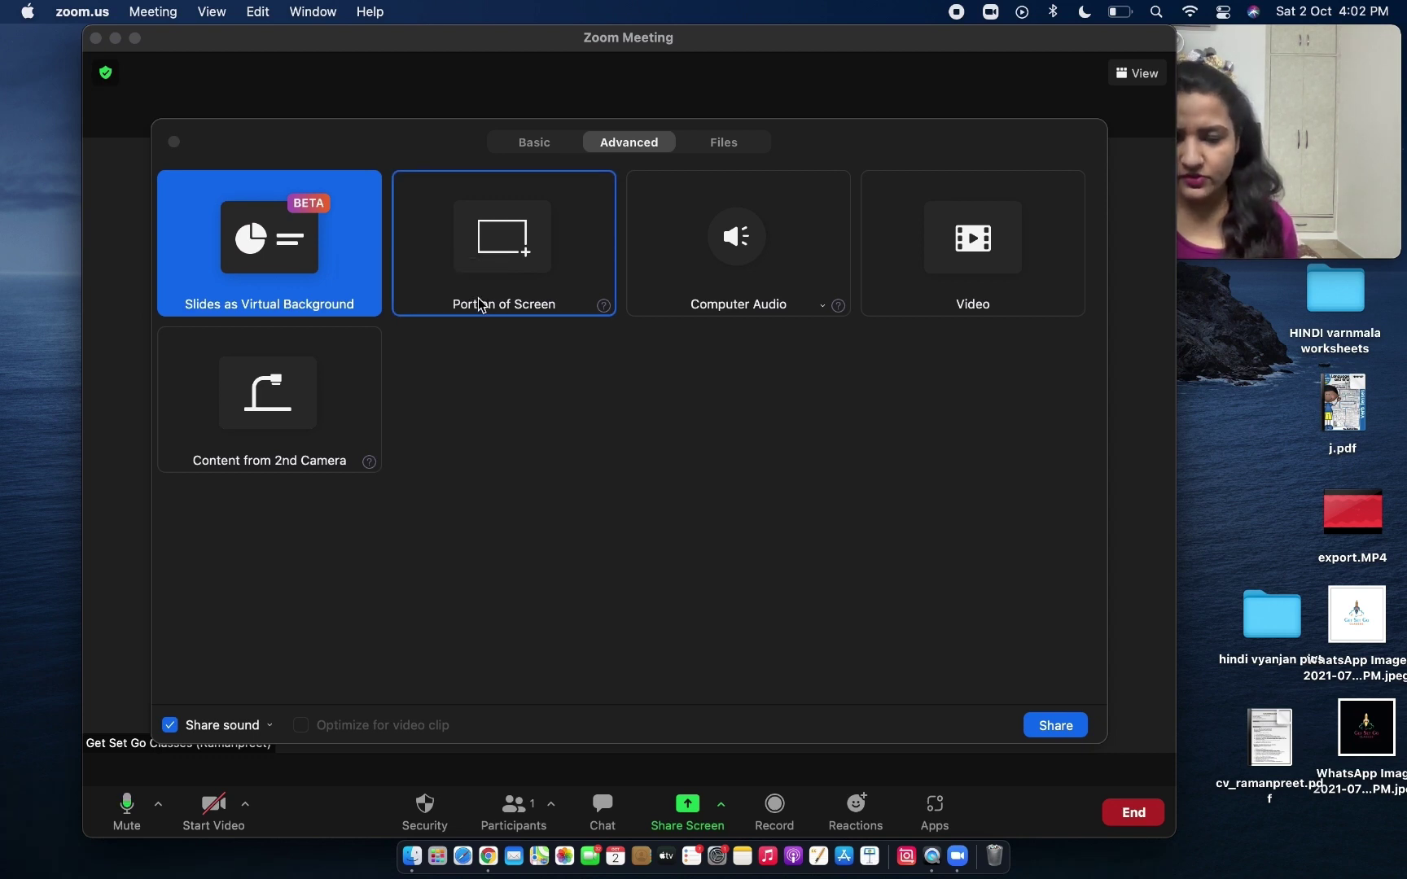
{"action": "double_click", "coordinate": [764, 248]}
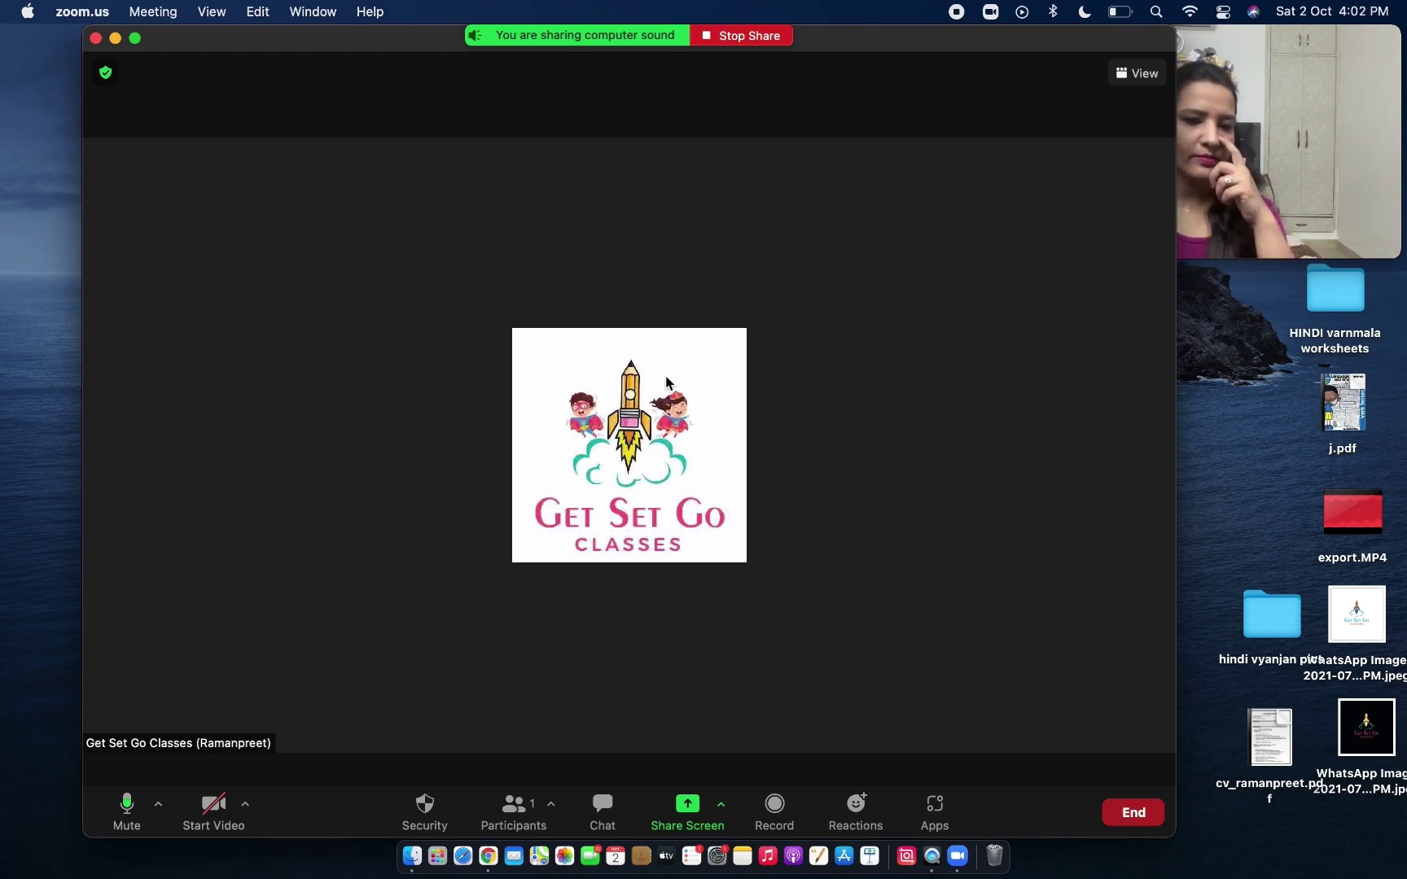
{"action": "left_click", "coordinate": [655, 810]}
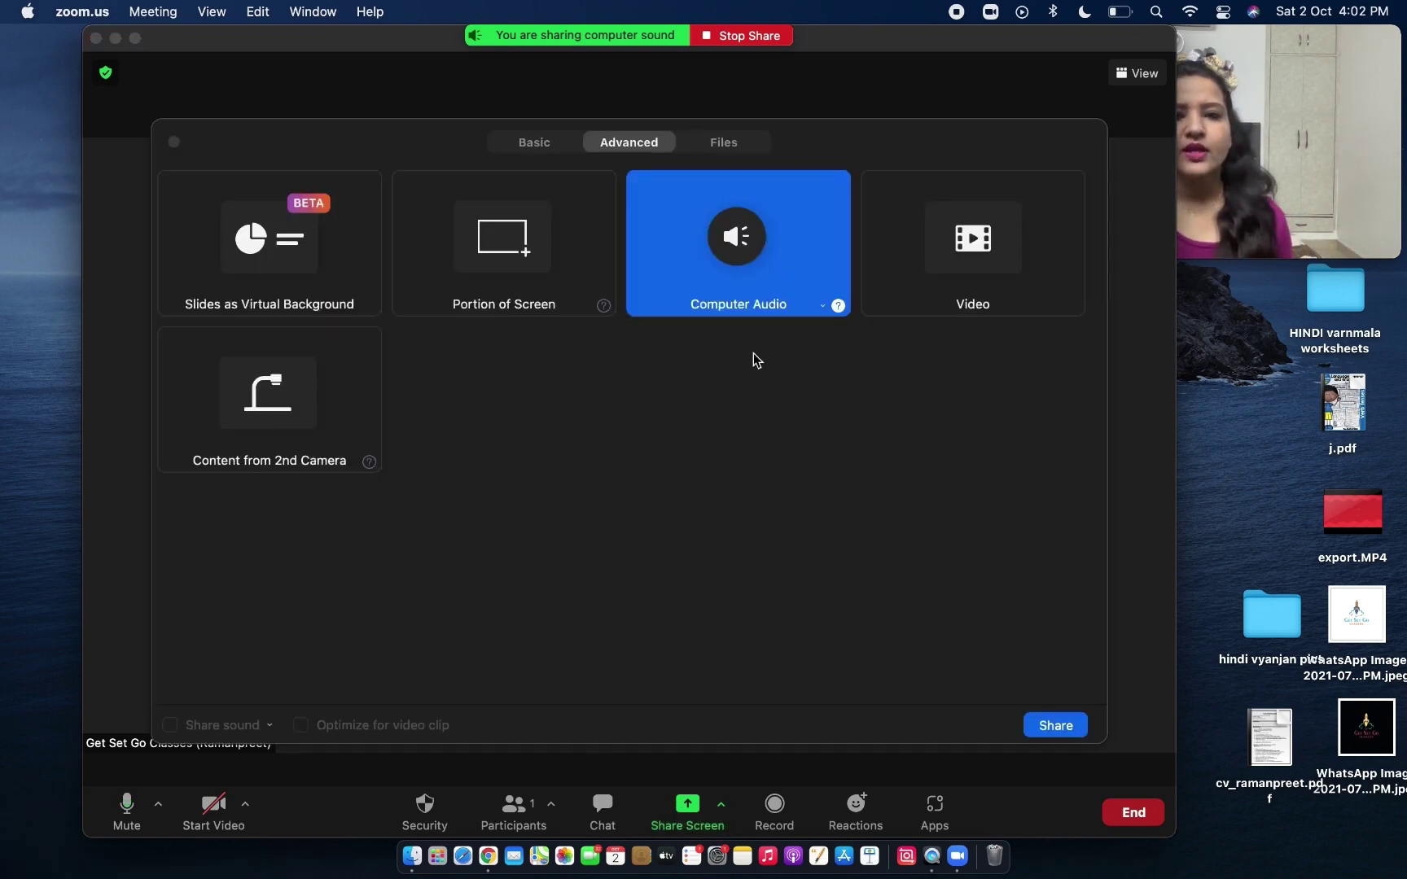
- Browse the Downloads folder for a video file to share, then cancel without choosing one
{"action": "double_click", "coordinate": [954, 256]}
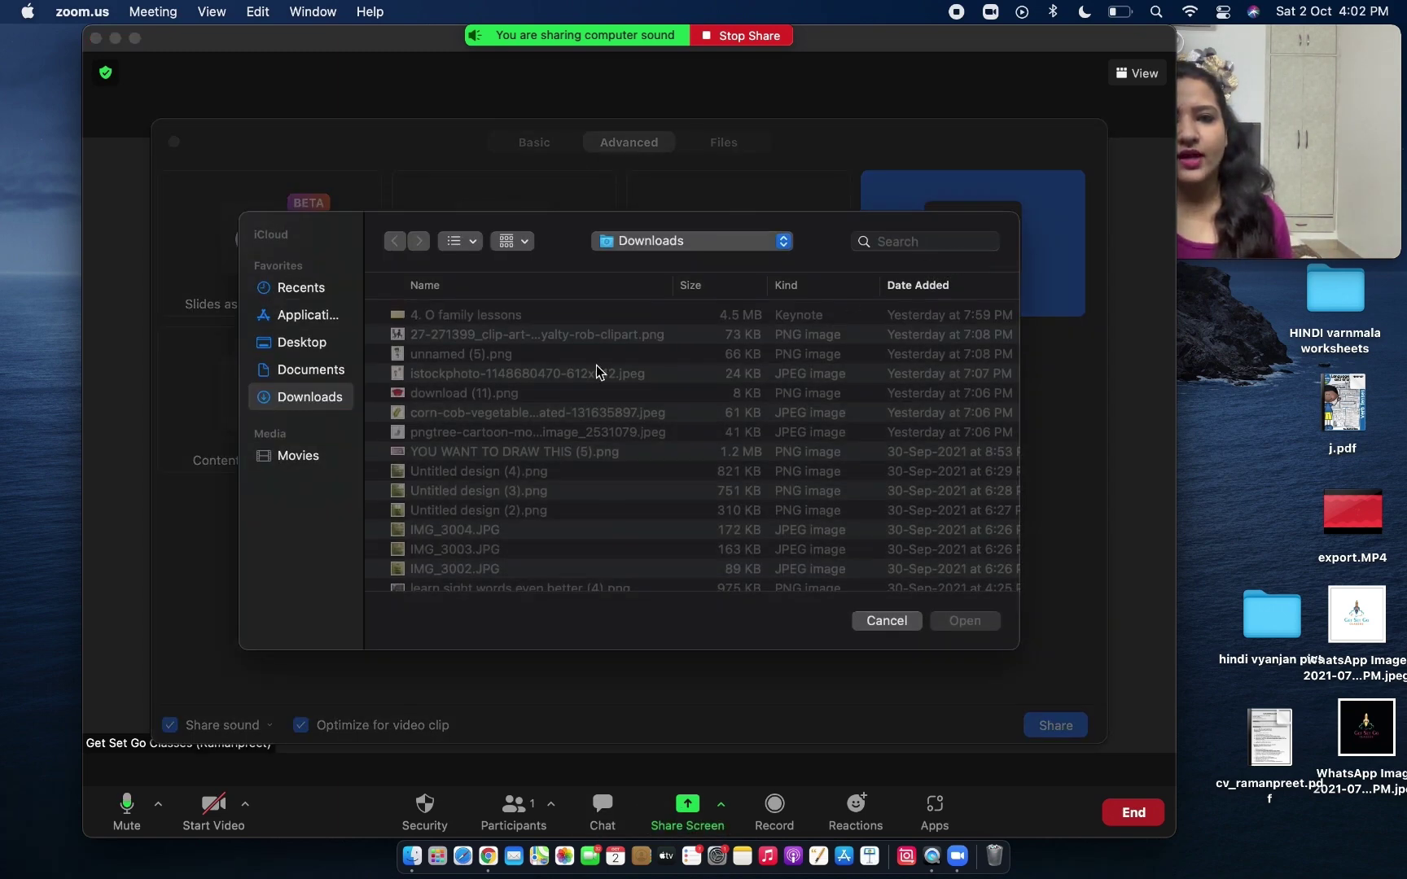
{"action": "scroll", "coordinate": [537, 403], "scroll_direction": "down", "scroll_amount": 15}
{"action": "scroll", "coordinate": [538, 403], "scroll_direction": "up", "scroll_amount": 2}
{"action": "scroll", "coordinate": [539, 407], "scroll_direction": "down", "scroll_amount": 5}
{"action": "scroll", "coordinate": [538, 407], "scroll_direction": "down", "scroll_amount": 10}
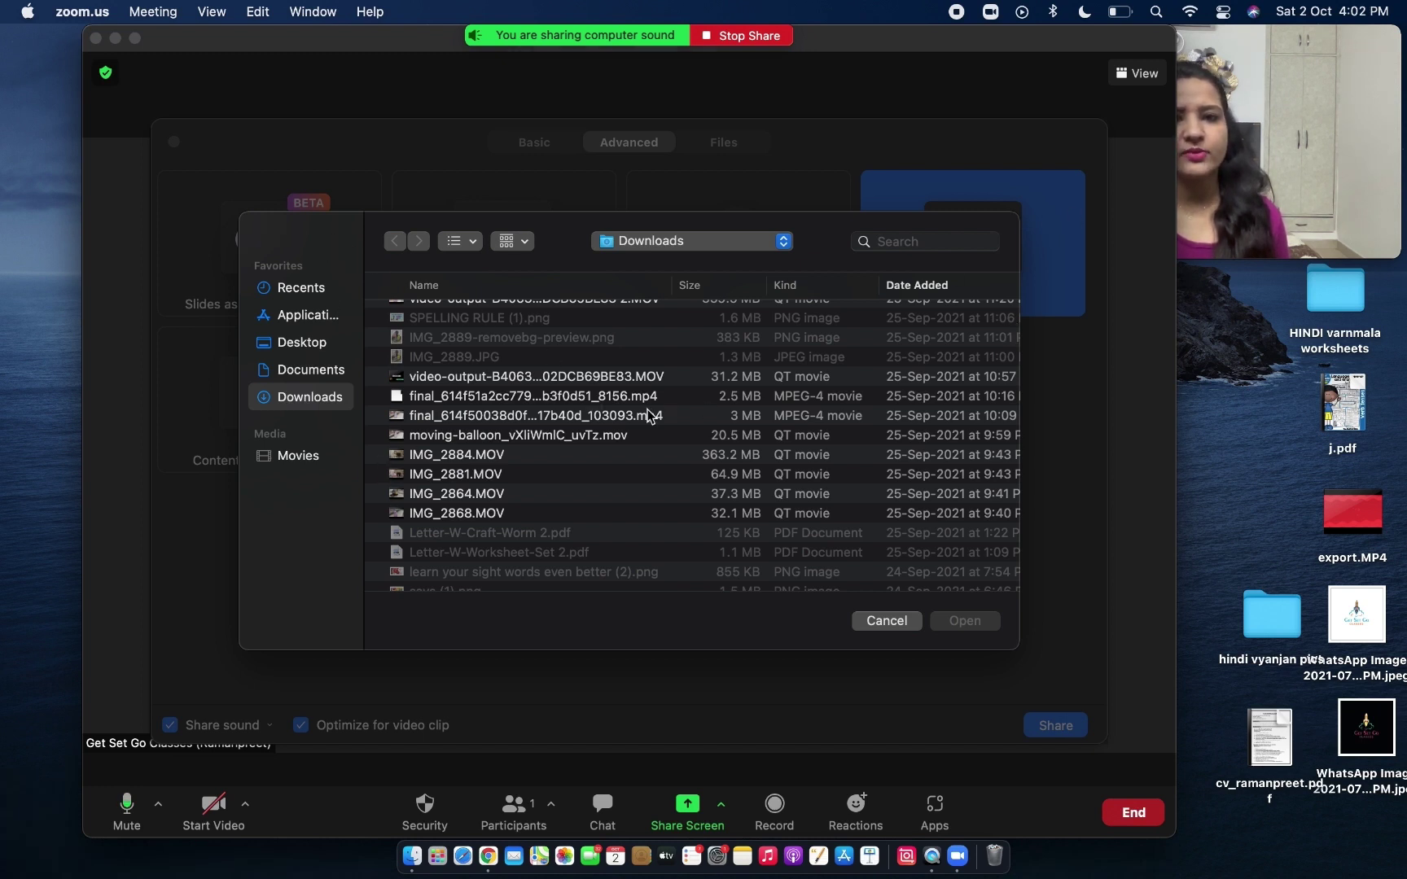
{"action": "left_click", "coordinate": [887, 620]}
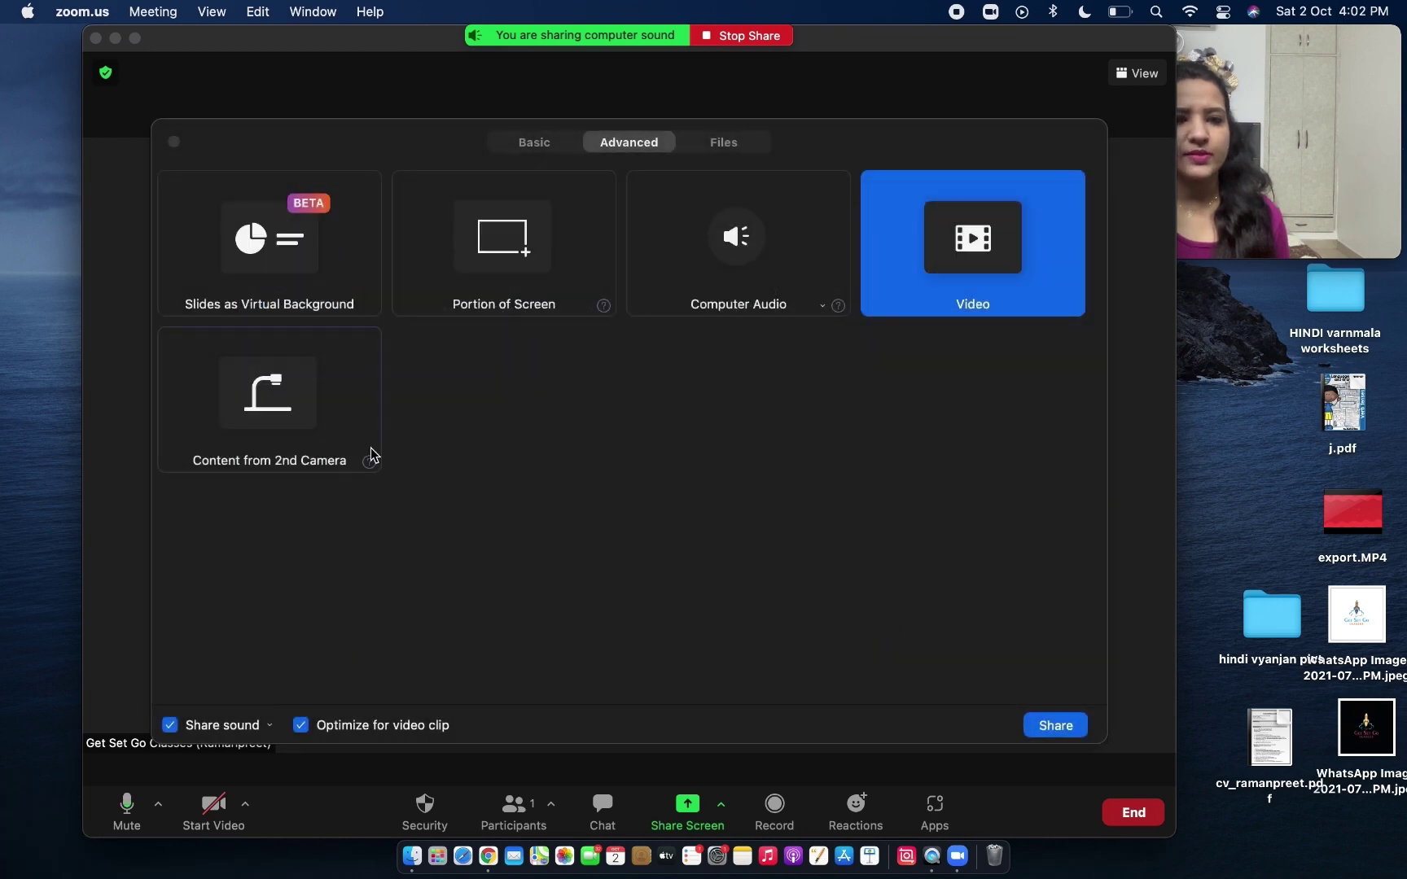
- Share Content from 2nd Camera to show the live camera feed, then close its window
{"action": "left_click", "coordinate": [249, 447]}
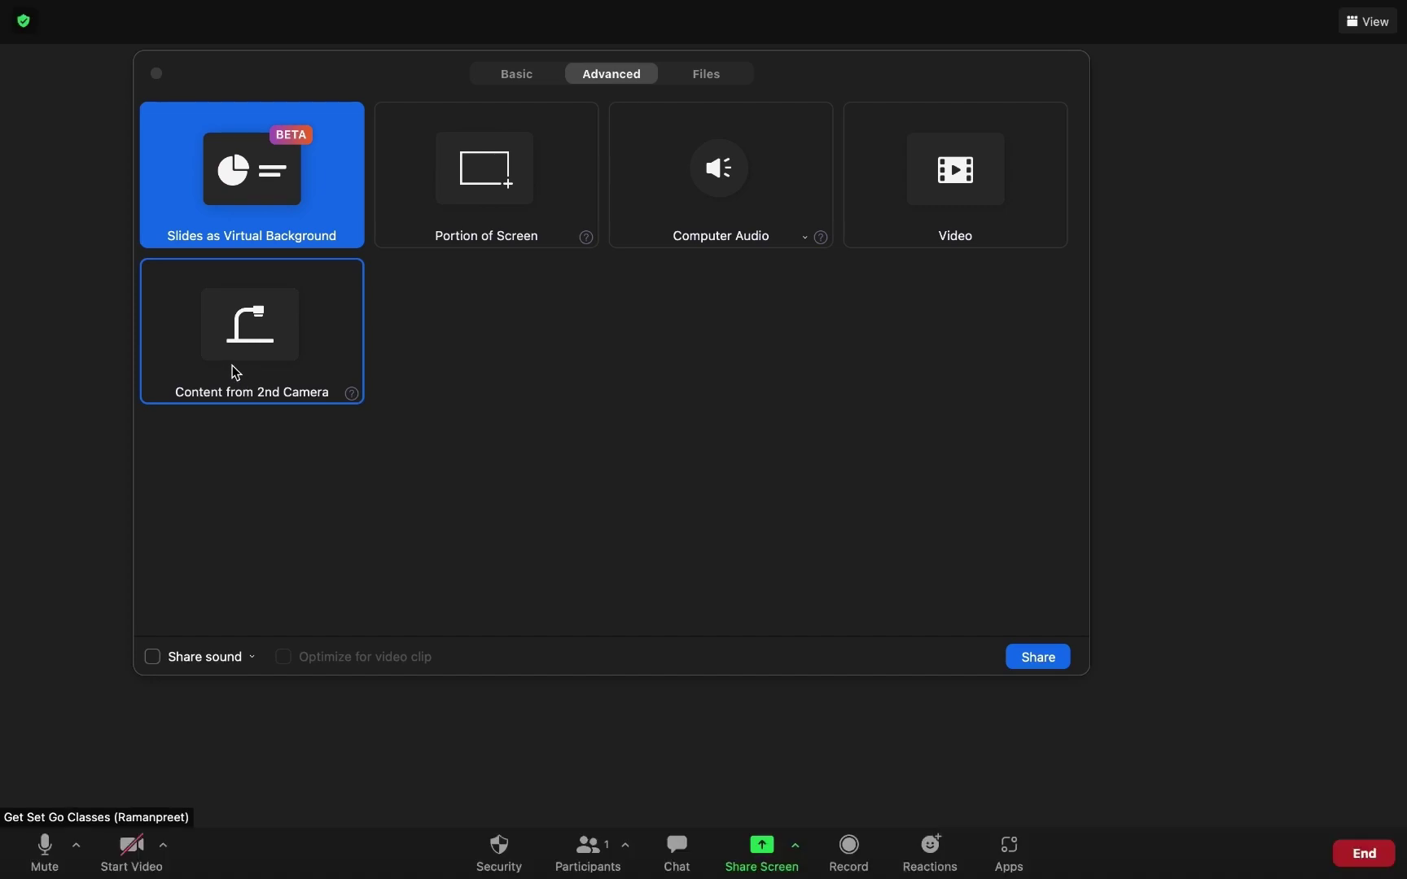
{"action": "double_click", "coordinate": [254, 355]}
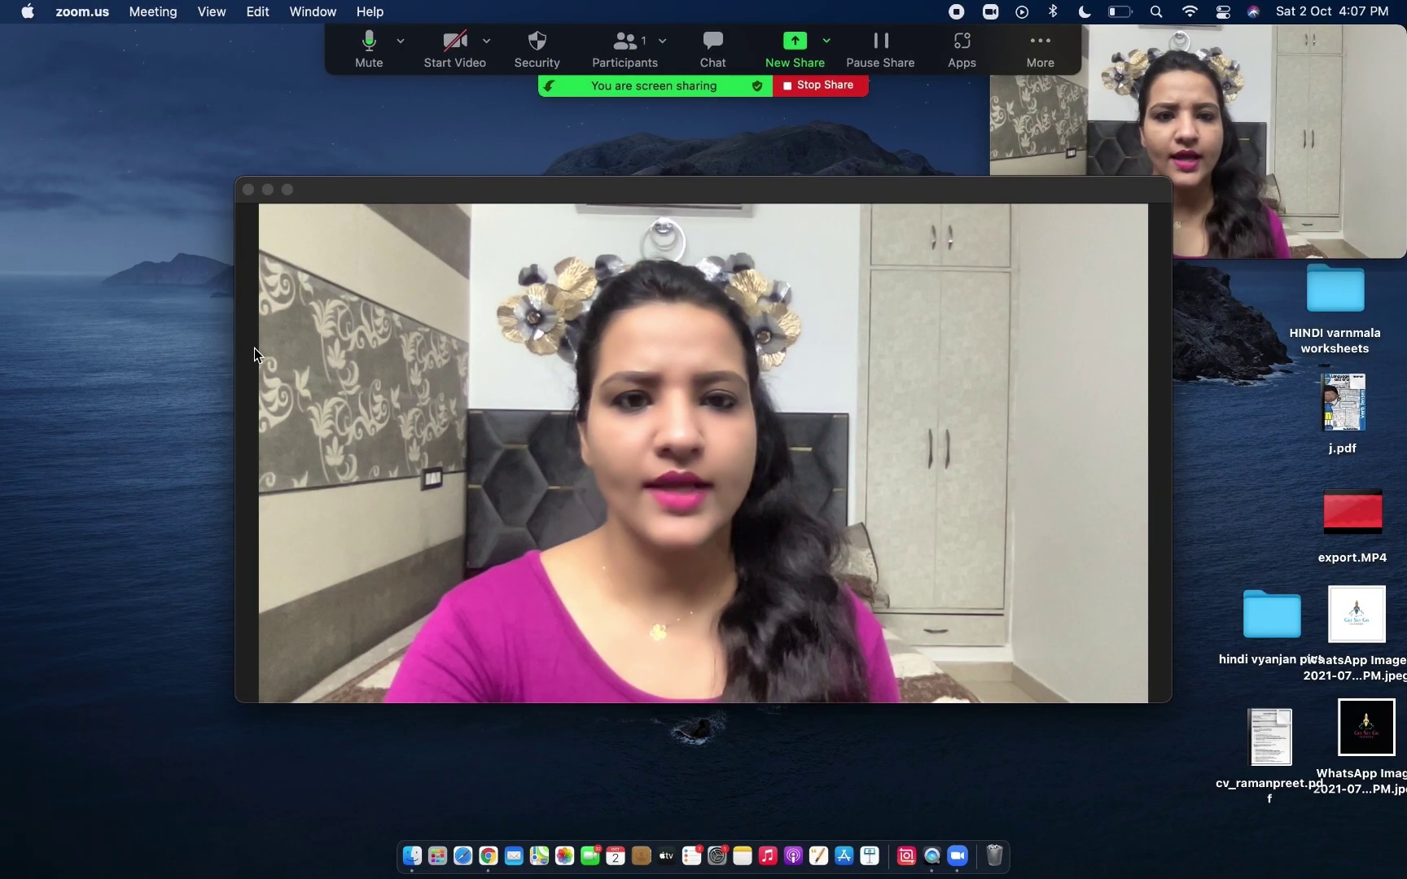
{"action": "left_click", "coordinate": [249, 190]}
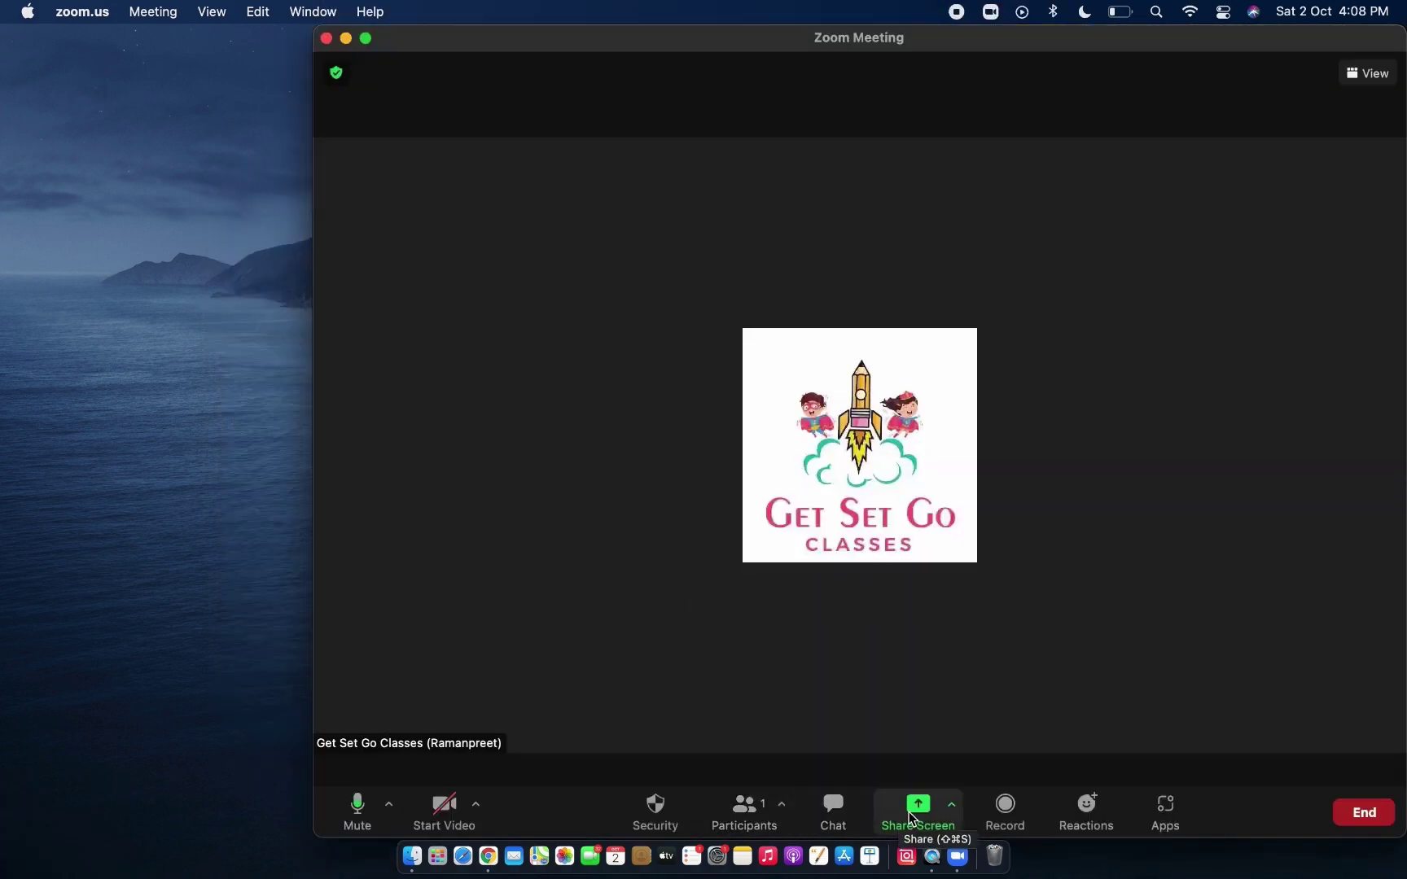
- Reposition the meeting window and open the share picker's Files tab listing cloud services
{"action": "left_click_drag", "start_coordinate": [910, 812], "coordinate": [751, 818]}
{"action": "left_click", "coordinate": [756, 820]}
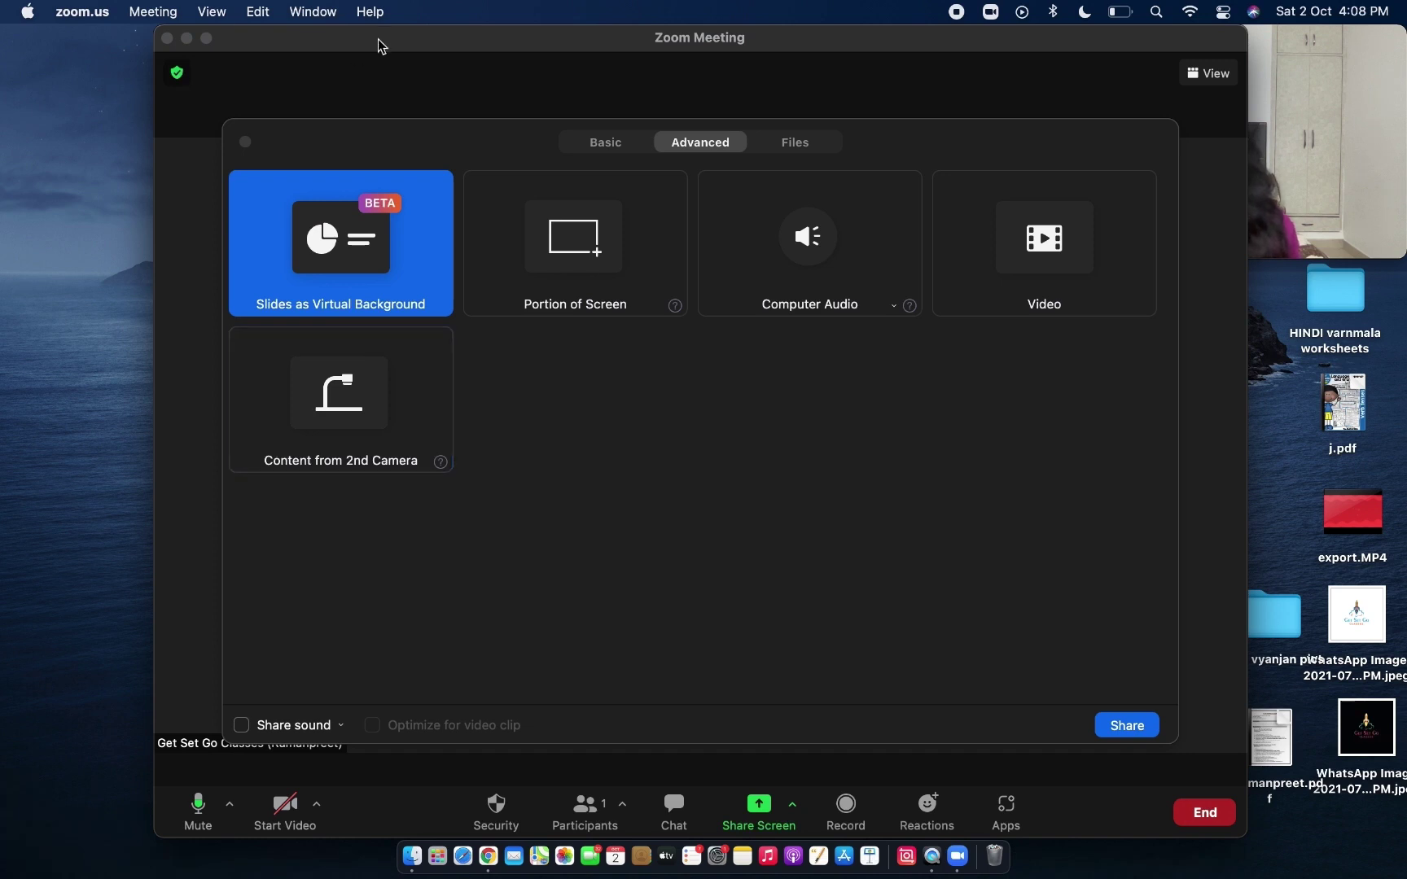
{"action": "left_click_drag", "start_coordinate": [406, 41], "coordinate": [462, 34]}
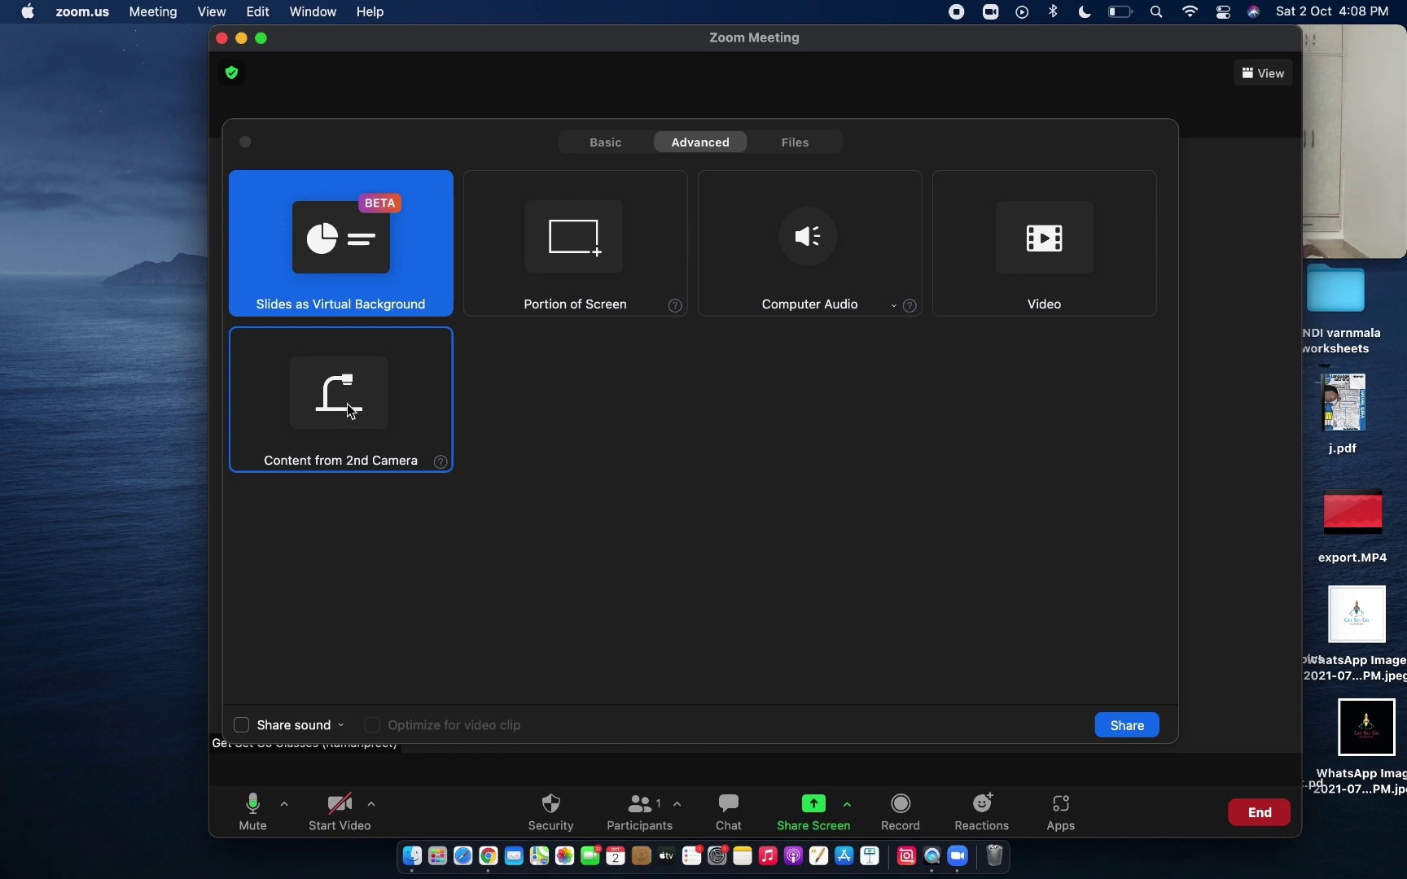
{"action": "left_click", "coordinate": [800, 144]}
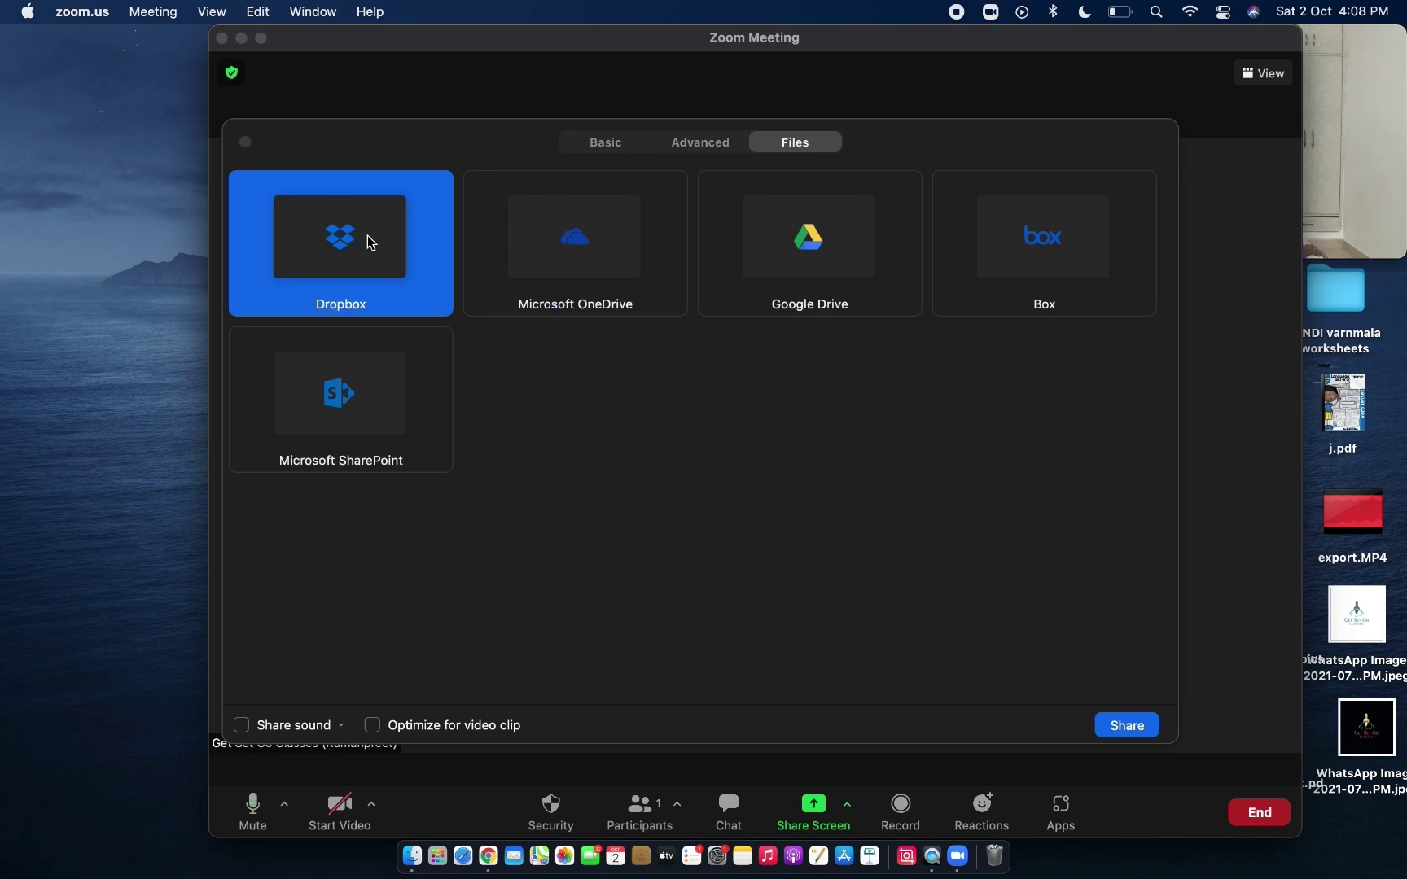
- Check the OneDrive, Box and SharePoint tiles, then start sharing from Google Drive
{"action": "left_click", "coordinate": [629, 298]}
{"action": "left_click", "coordinate": [839, 272]}
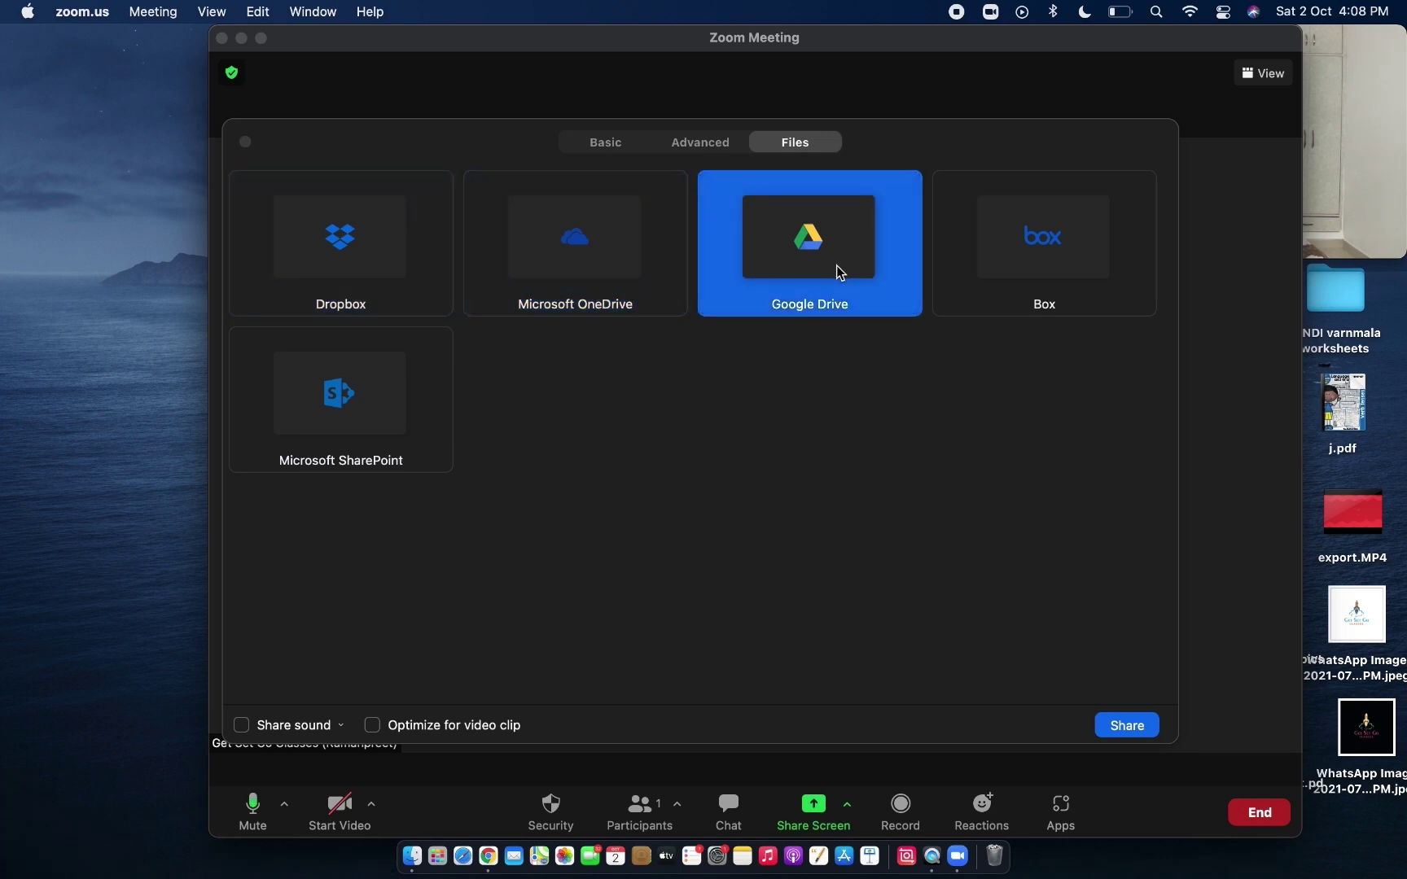
{"action": "left_click", "coordinate": [1052, 271]}
{"action": "left_click", "coordinate": [383, 423]}
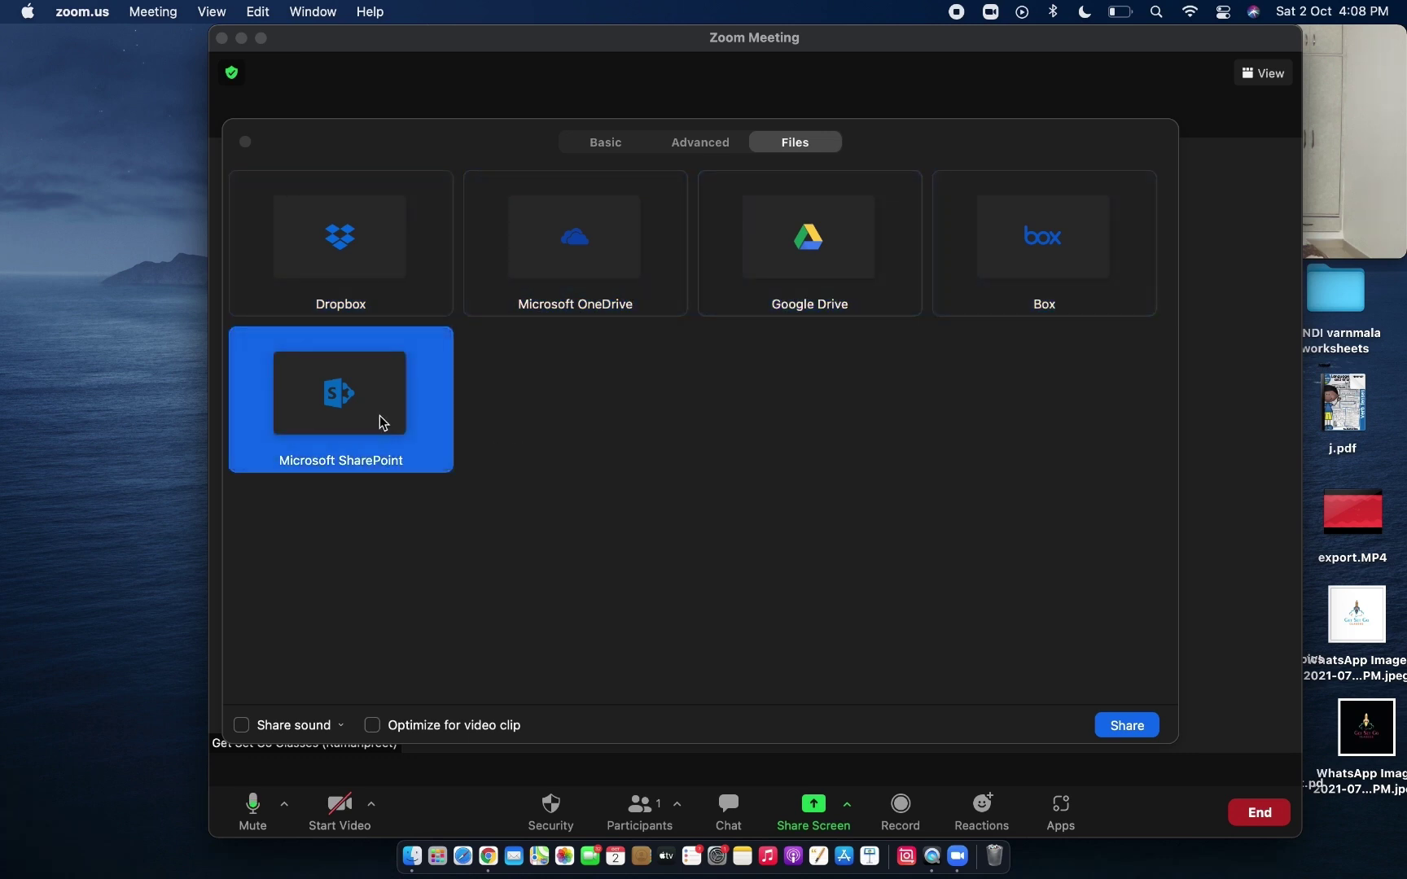
{"action": "left_click", "coordinate": [825, 269]}
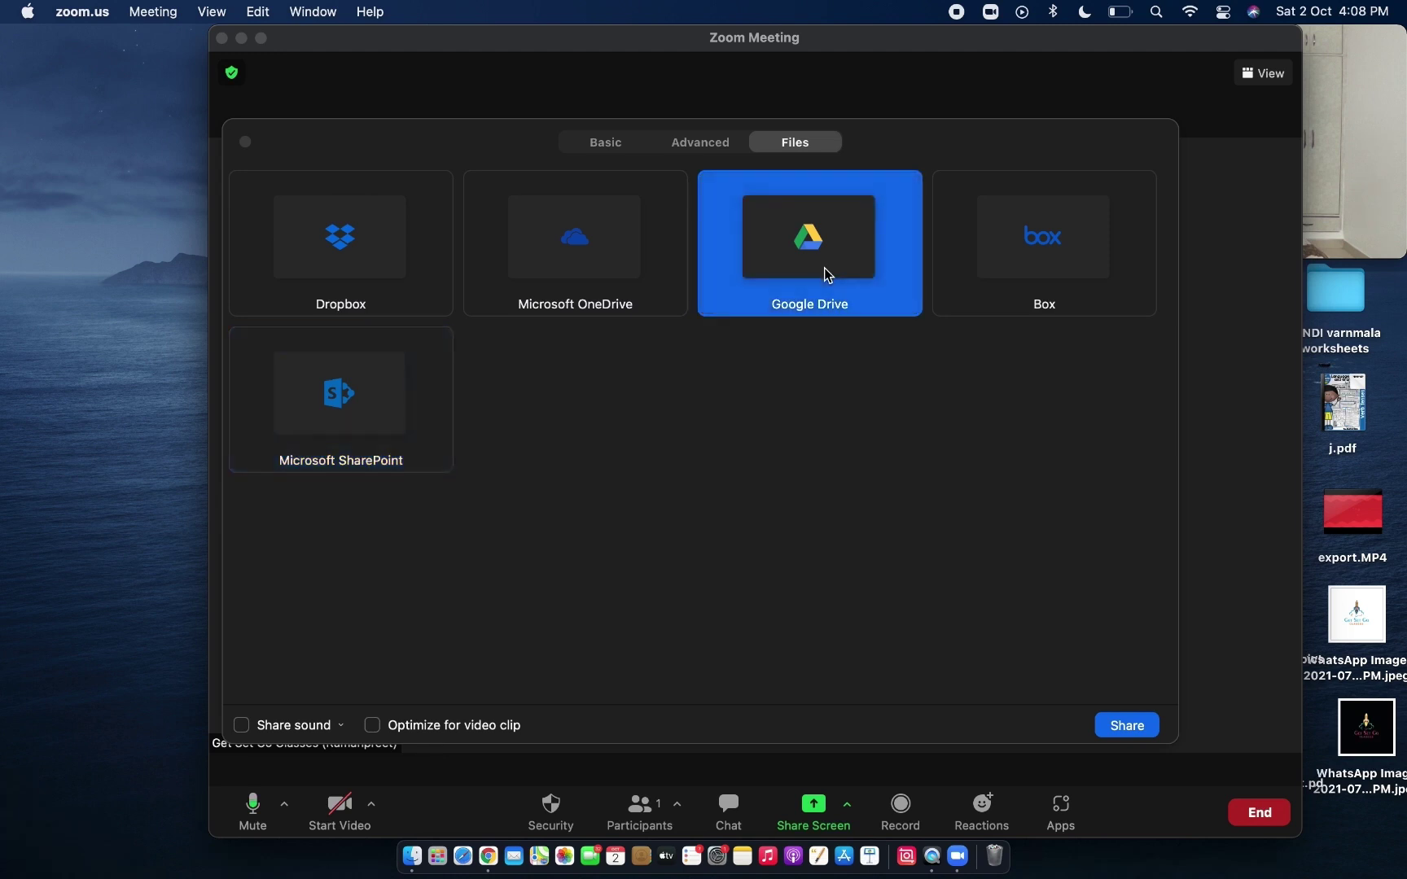
{"action": "double_click", "coordinate": [825, 268]}
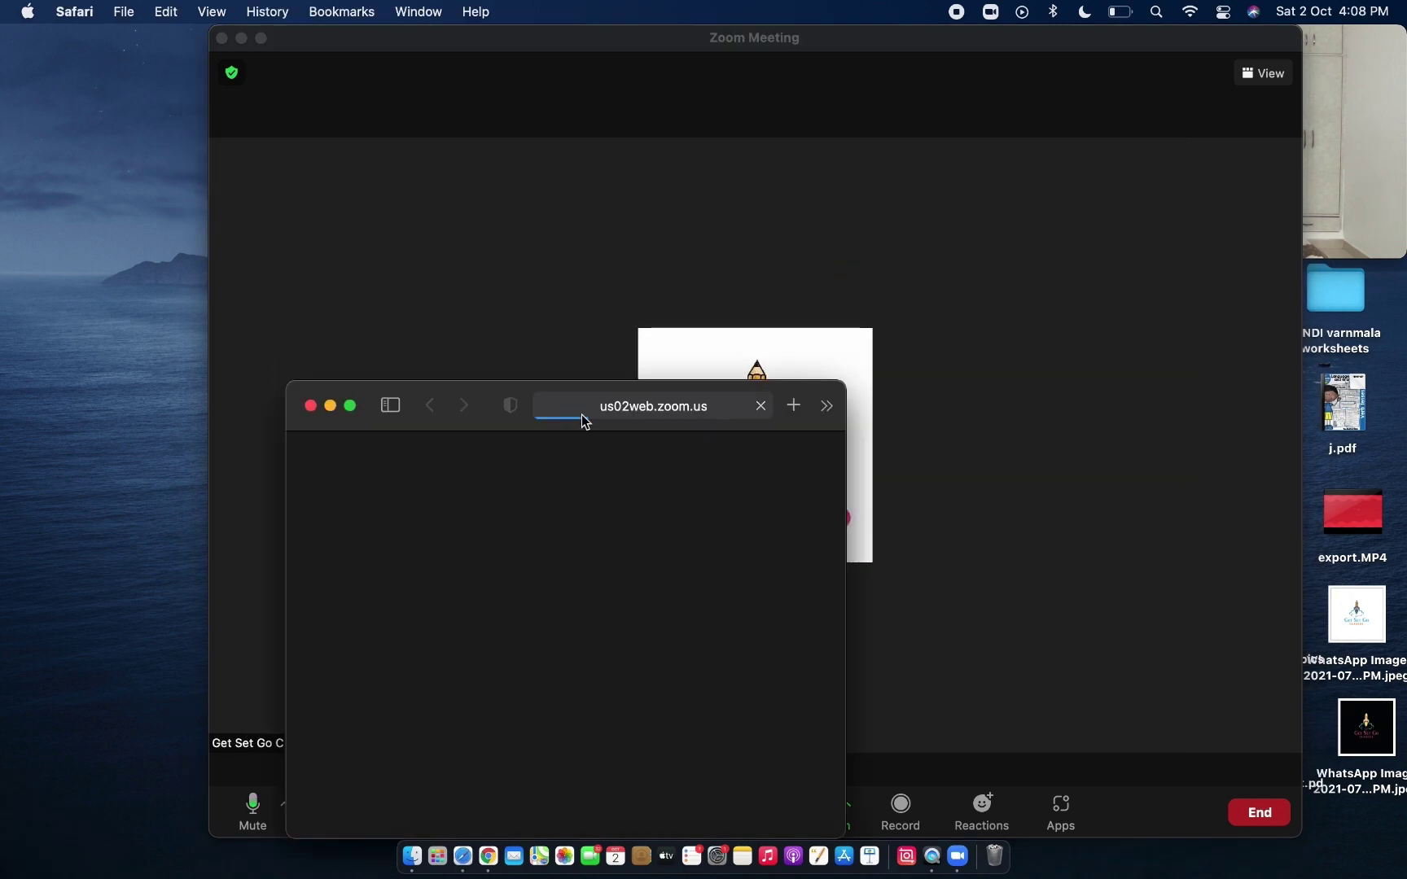
- Maximize the browser window and sign in to the Zoom web portal with a Google account
{"action": "left_click_drag", "start_coordinate": [486, 414], "coordinate": [528, 297]}
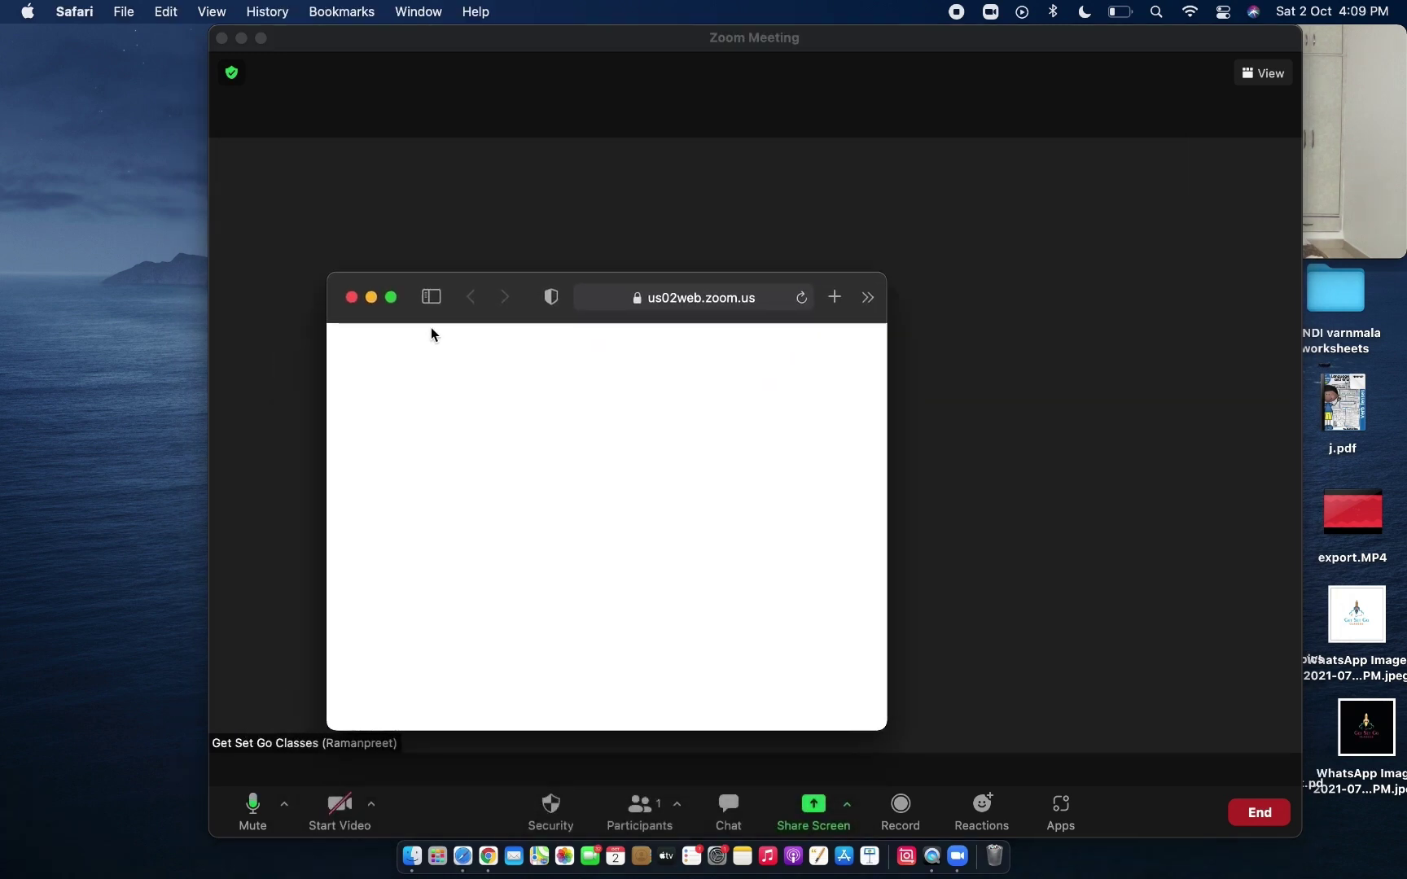
{"action": "left_click", "coordinate": [391, 299]}
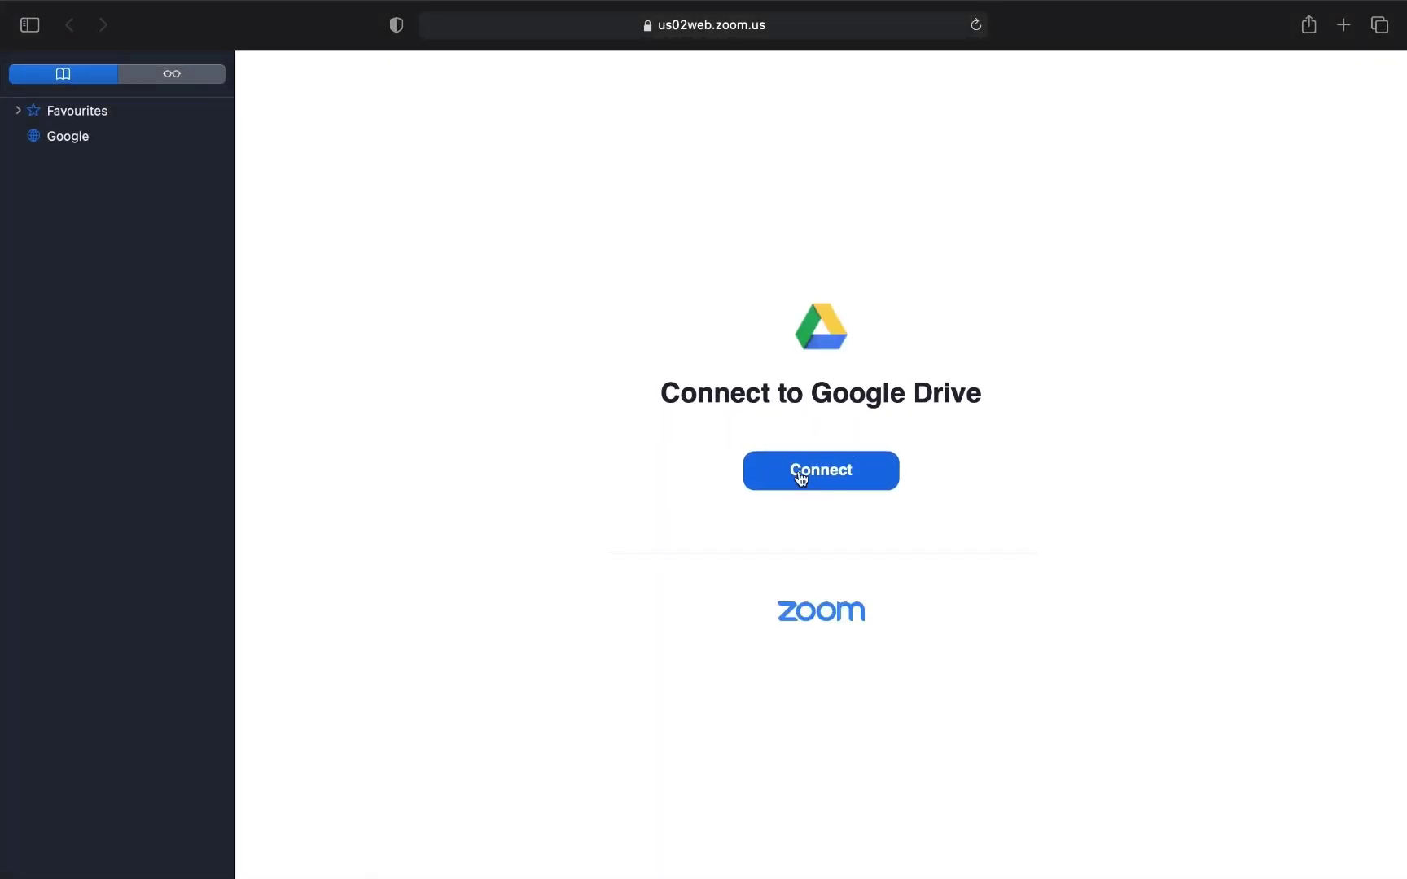
{"action": "left_click", "coordinate": [801, 478]}
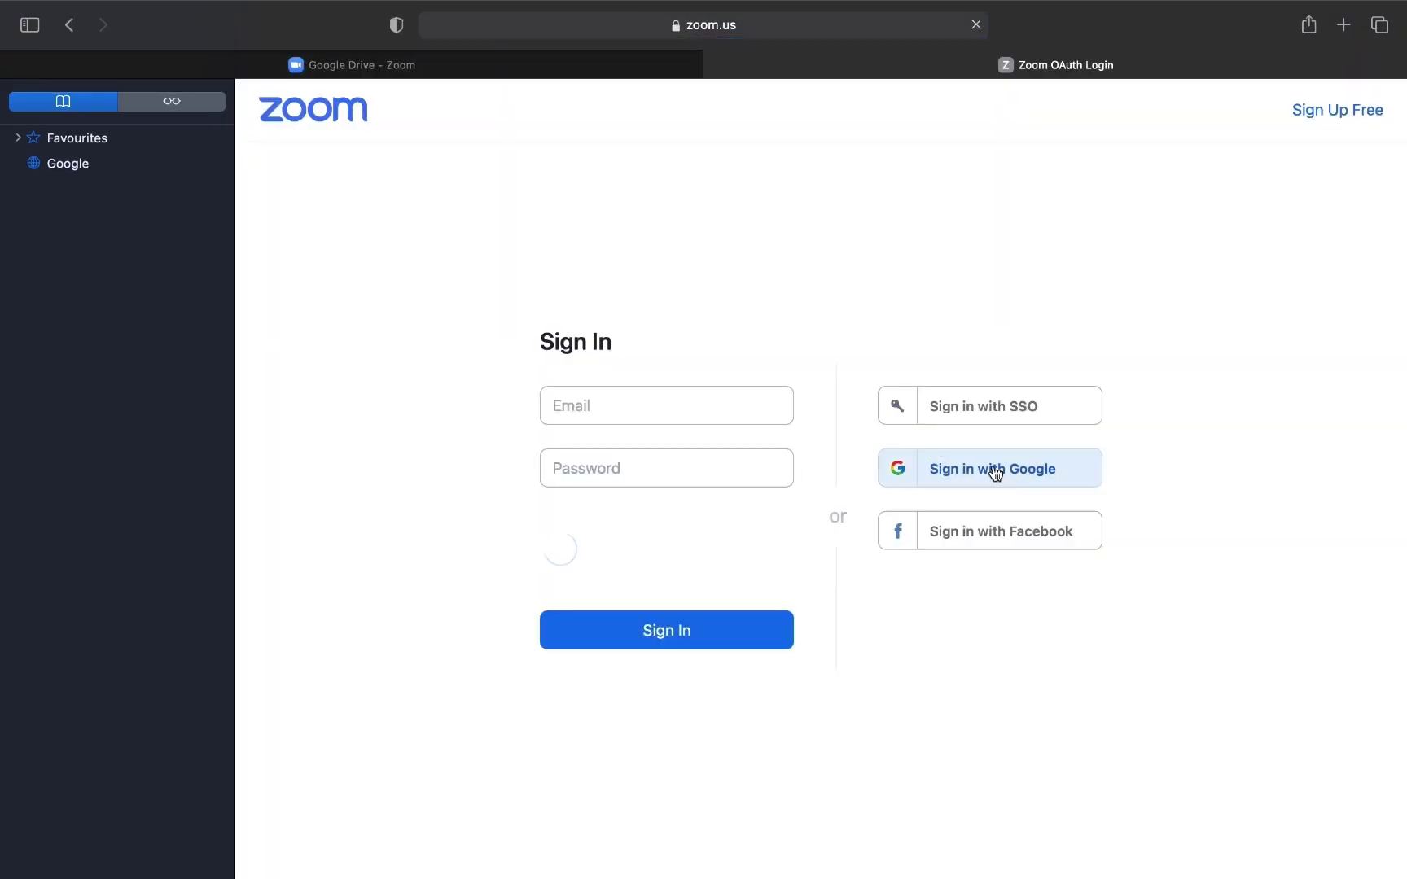
{"action": "left_click", "coordinate": [994, 484]}
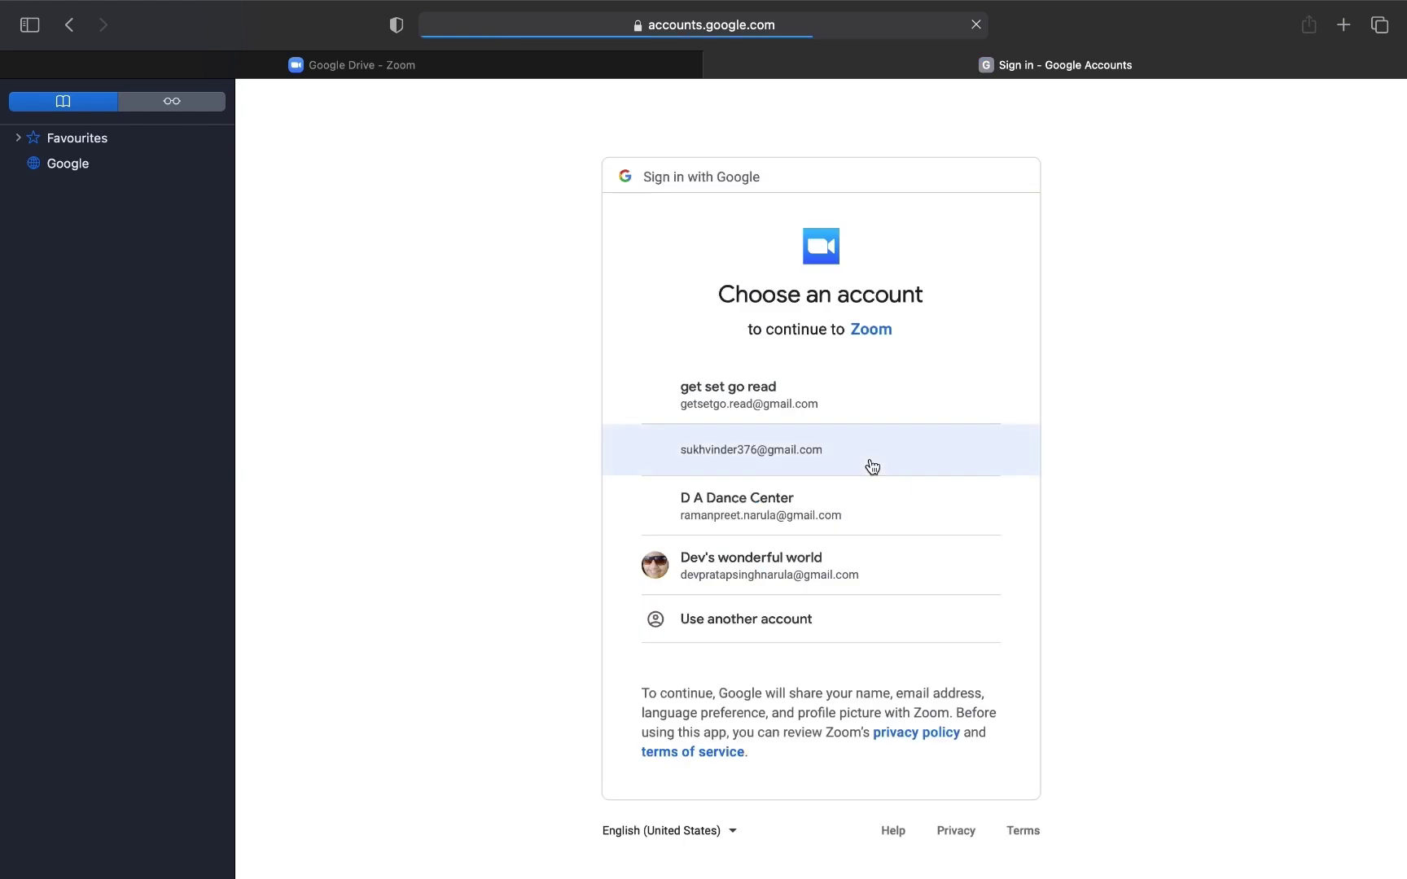
{"action": "left_click", "coordinate": [770, 403]}
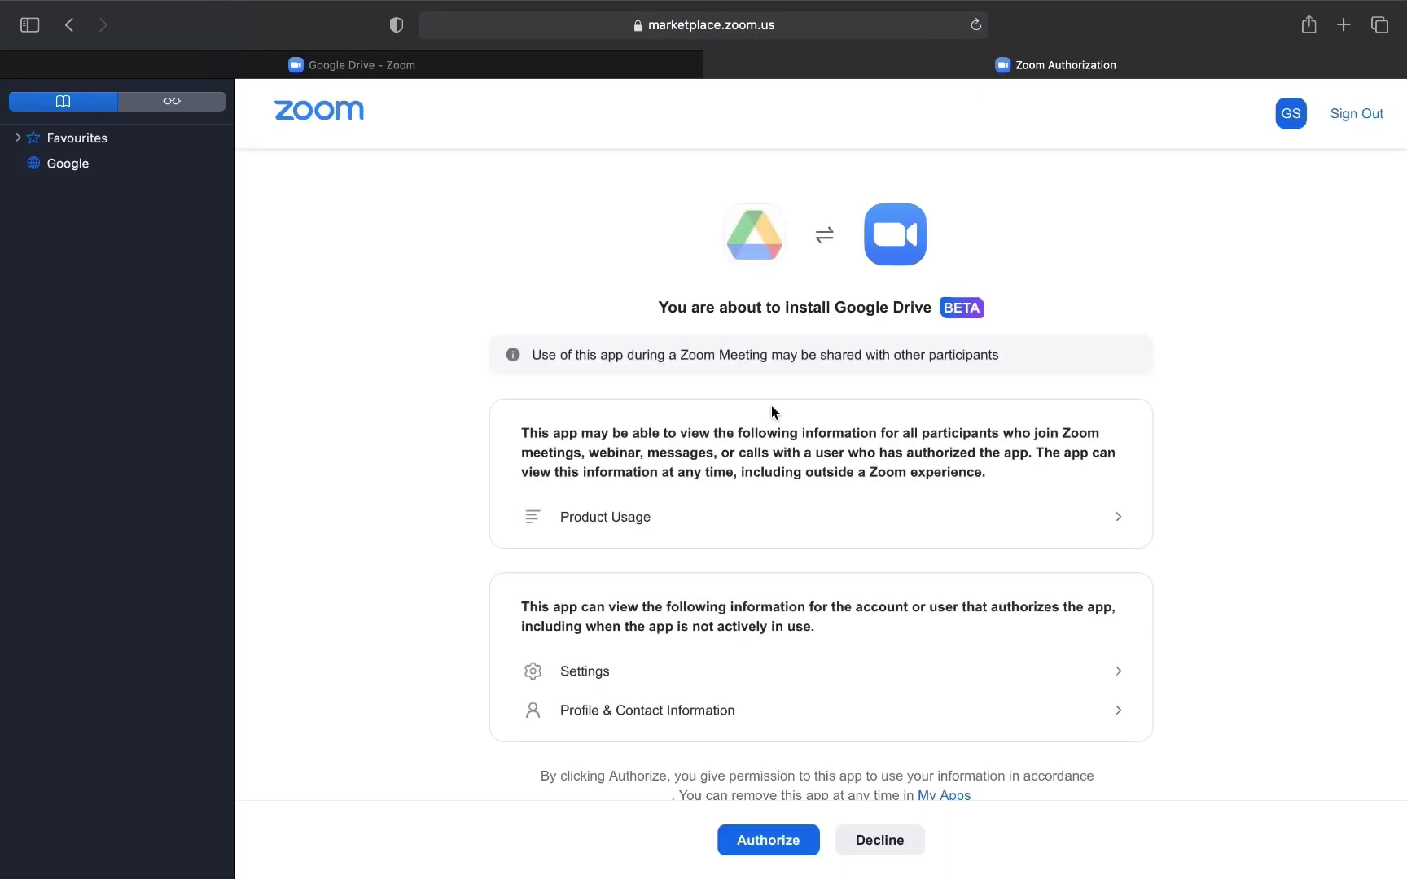
- Authorize the Google Drive app, allow Zoom access to Drive files, and connect it
{"action": "scroll", "coordinate": [759, 504], "scroll_direction": "down", "scroll_amount": 2}
{"action": "scroll", "coordinate": [761, 464], "scroll_direction": "up", "scroll_amount": 2}
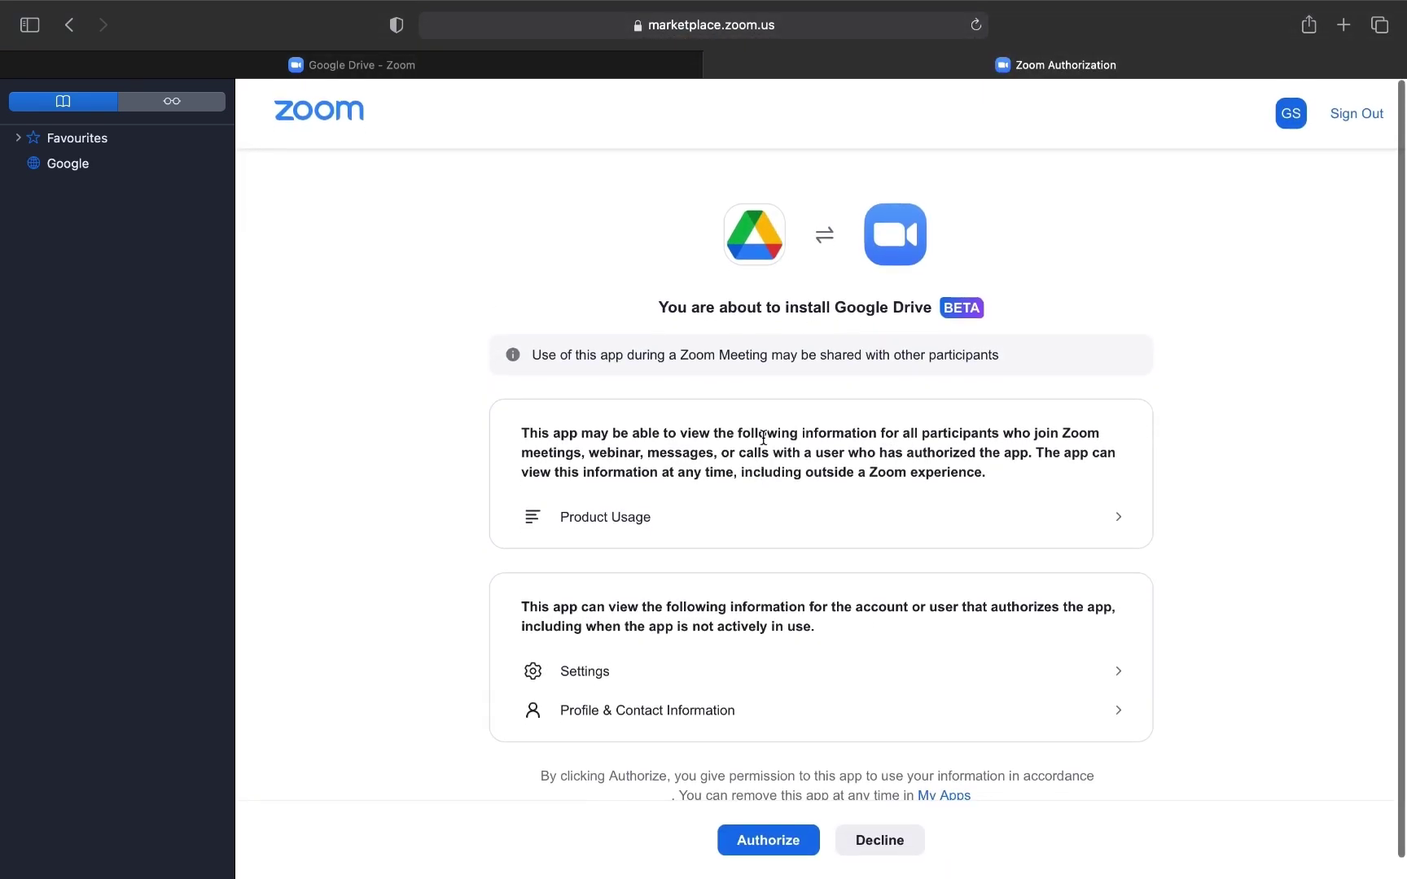
{"action": "left_click", "coordinate": [769, 833]}
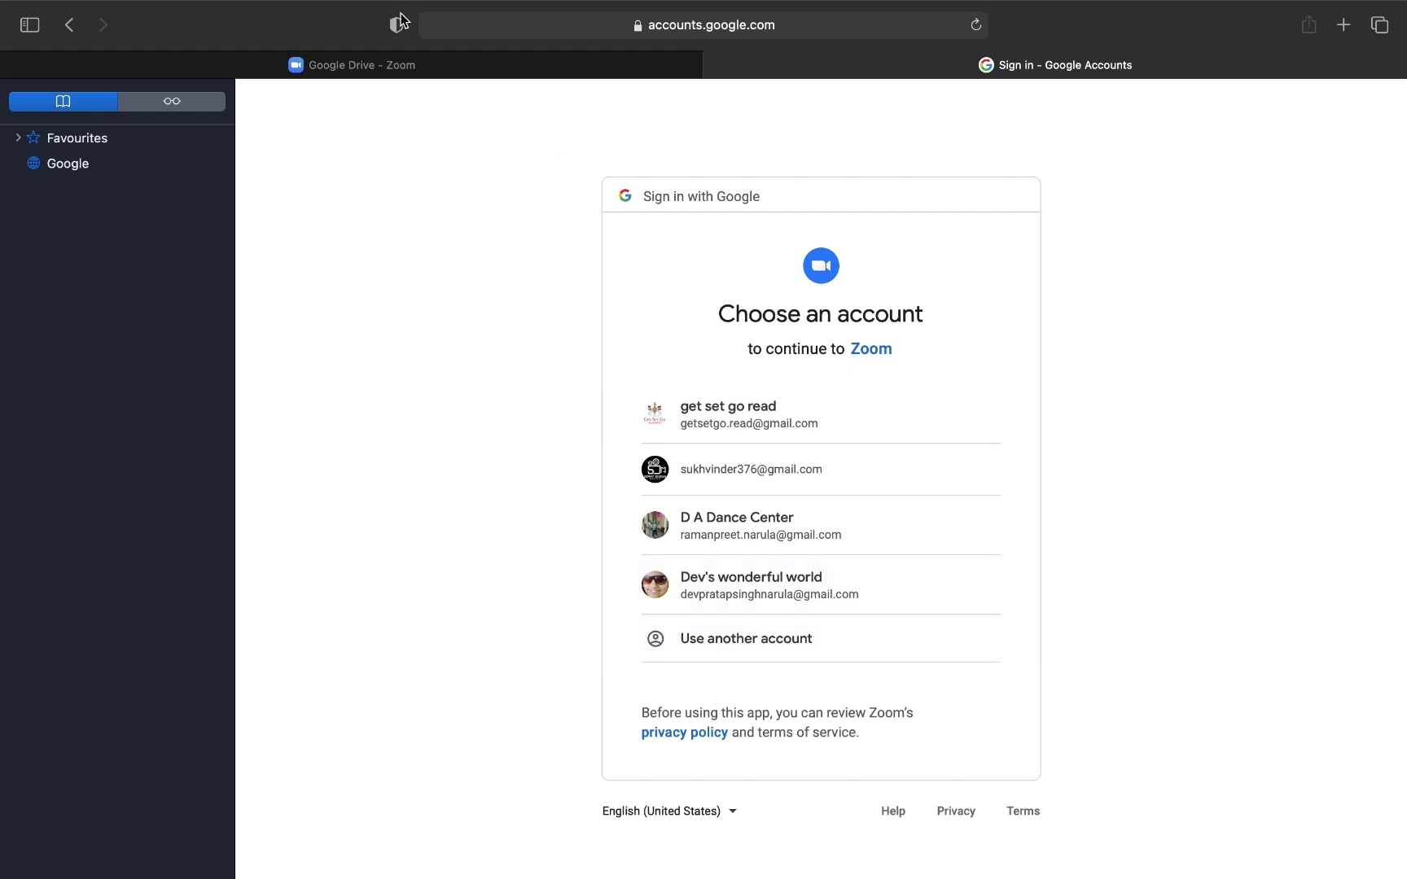
{"action": "mouse_move", "coordinate": [77, 3]}
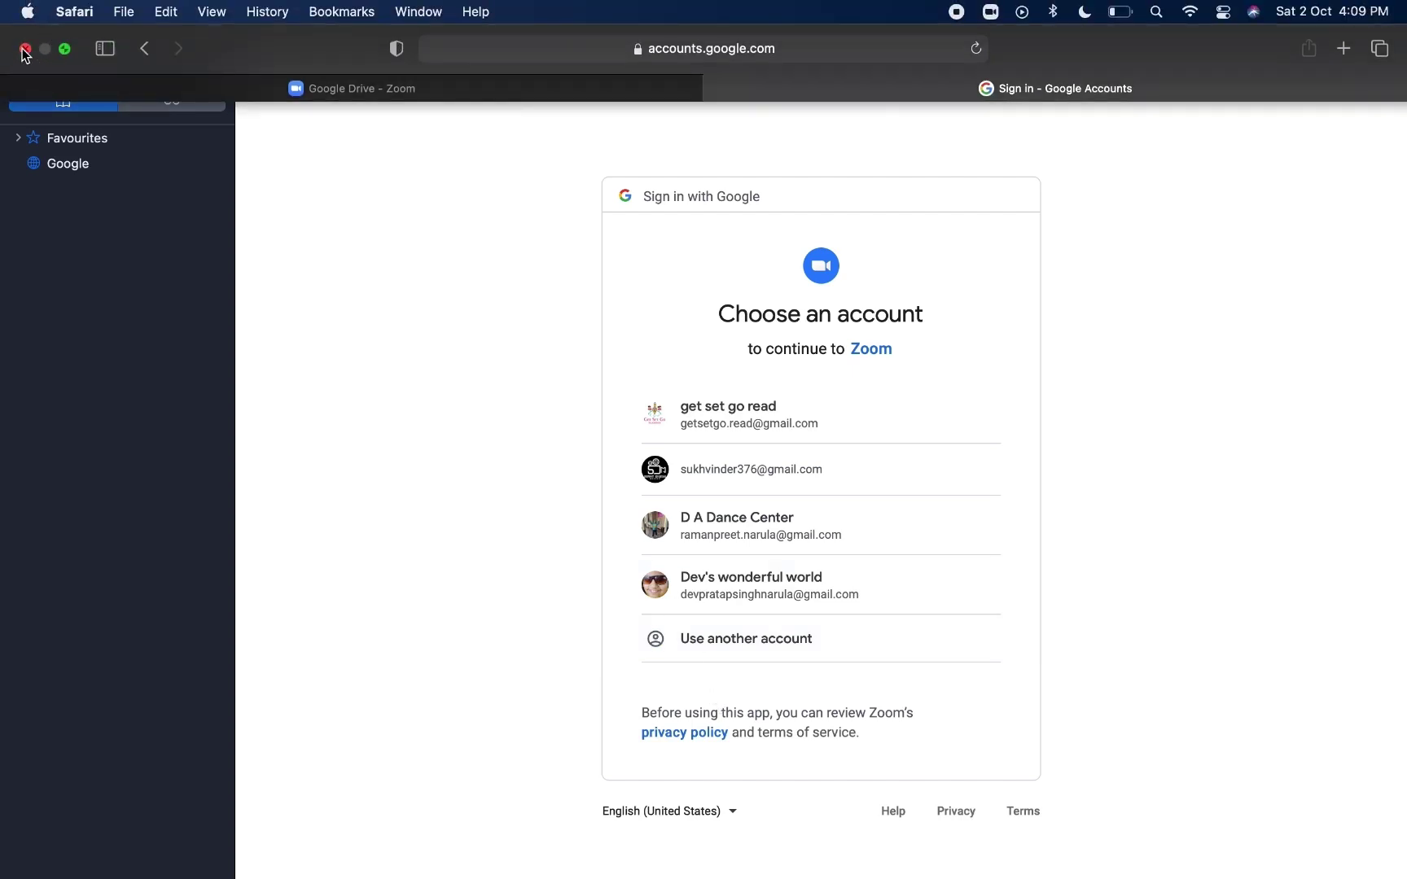
{"action": "left_click", "coordinate": [729, 419]}
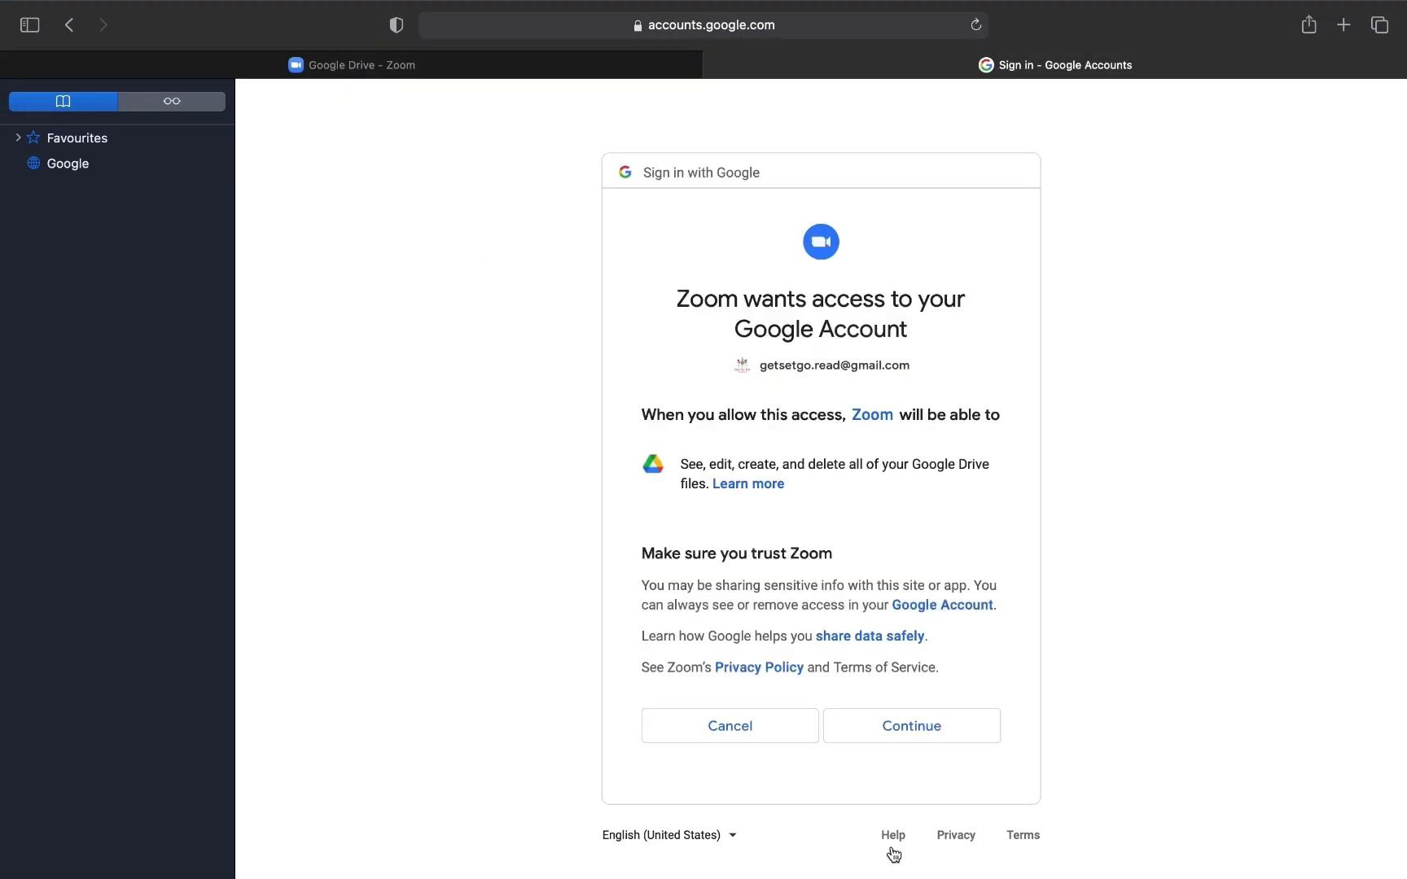
{"action": "left_click", "coordinate": [919, 727]}
{"action": "left_click", "coordinate": [792, 478]}
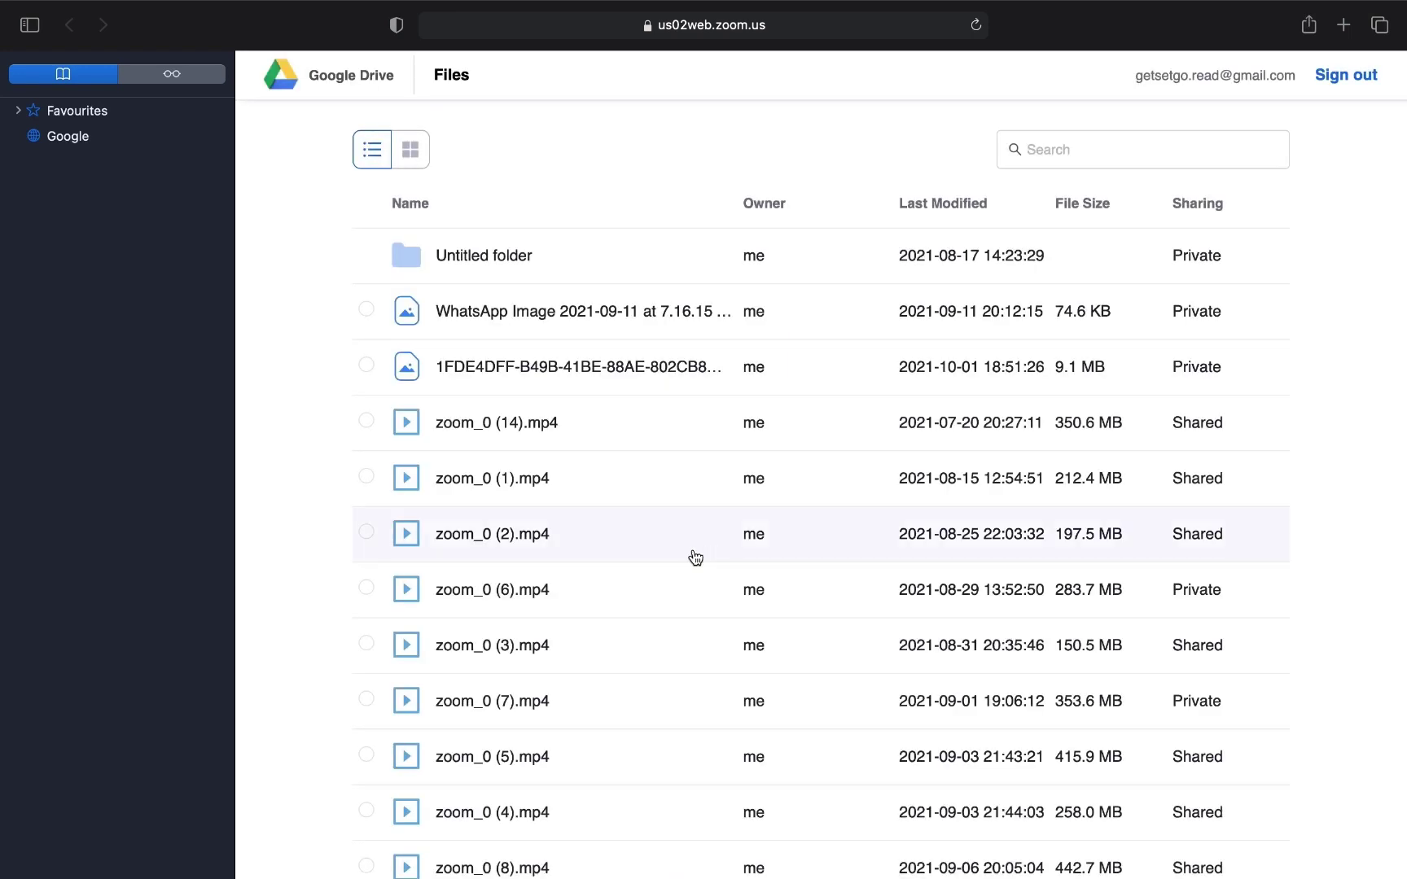
- Browse the Drive files, opening the Untitled folder and returning to the top-level Files list
{"action": "left_click", "coordinate": [499, 255]}
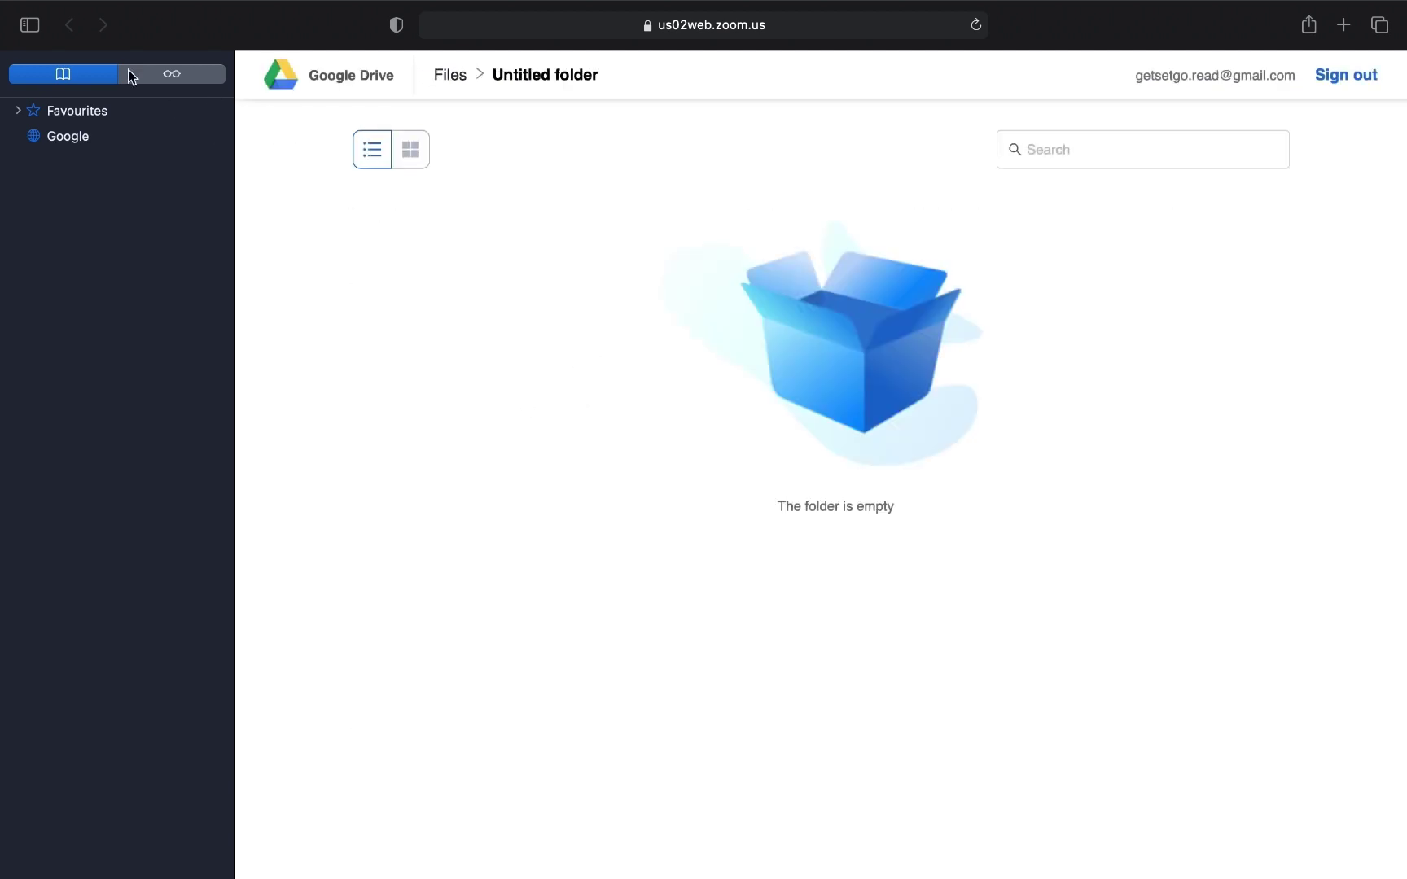
{"action": "left_click", "coordinate": [447, 75]}
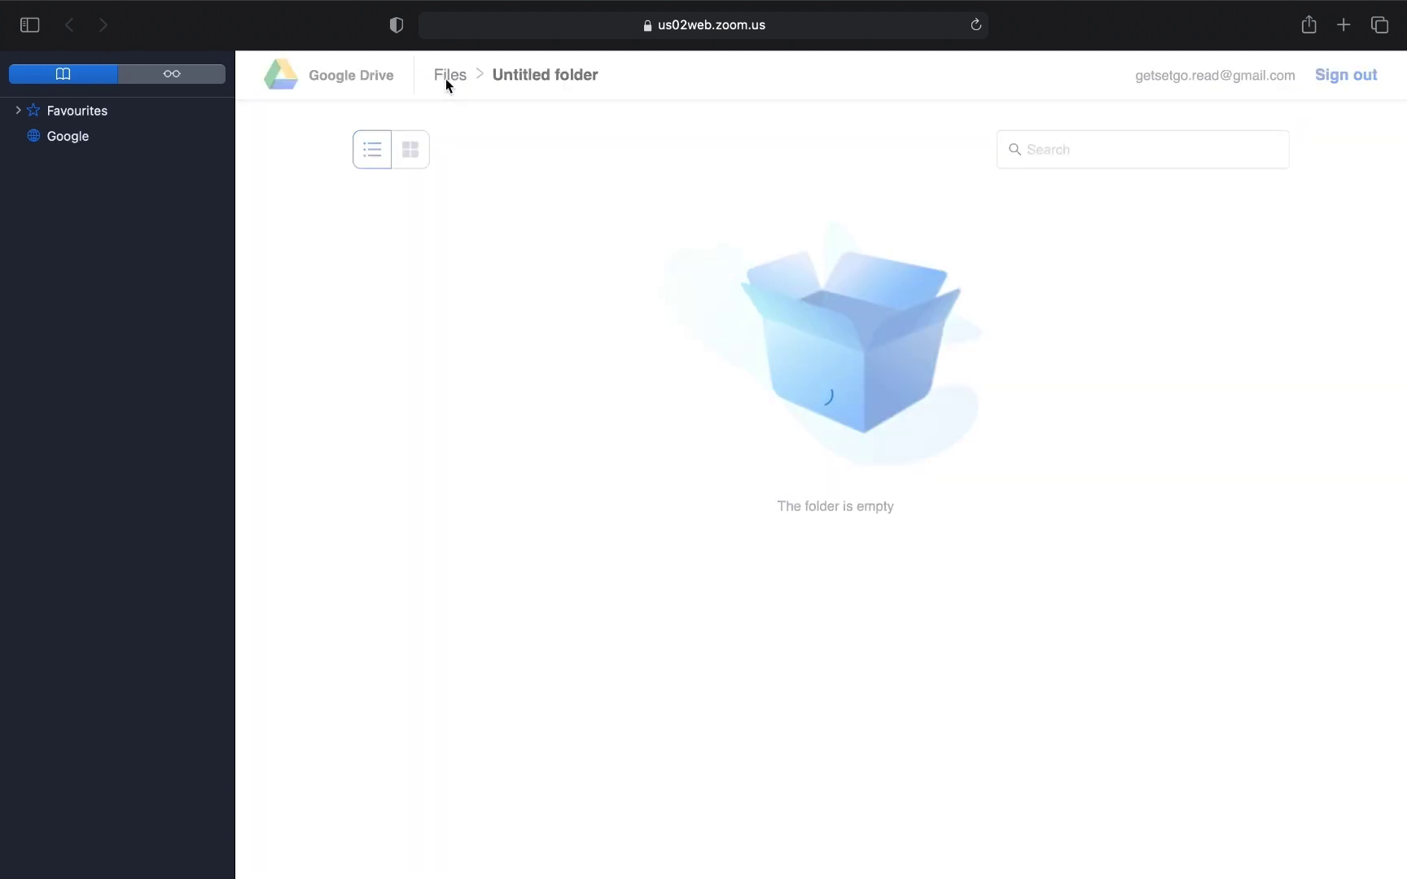
{"action": "scroll", "coordinate": [538, 382], "scroll_direction": "down", "scroll_amount": 8}
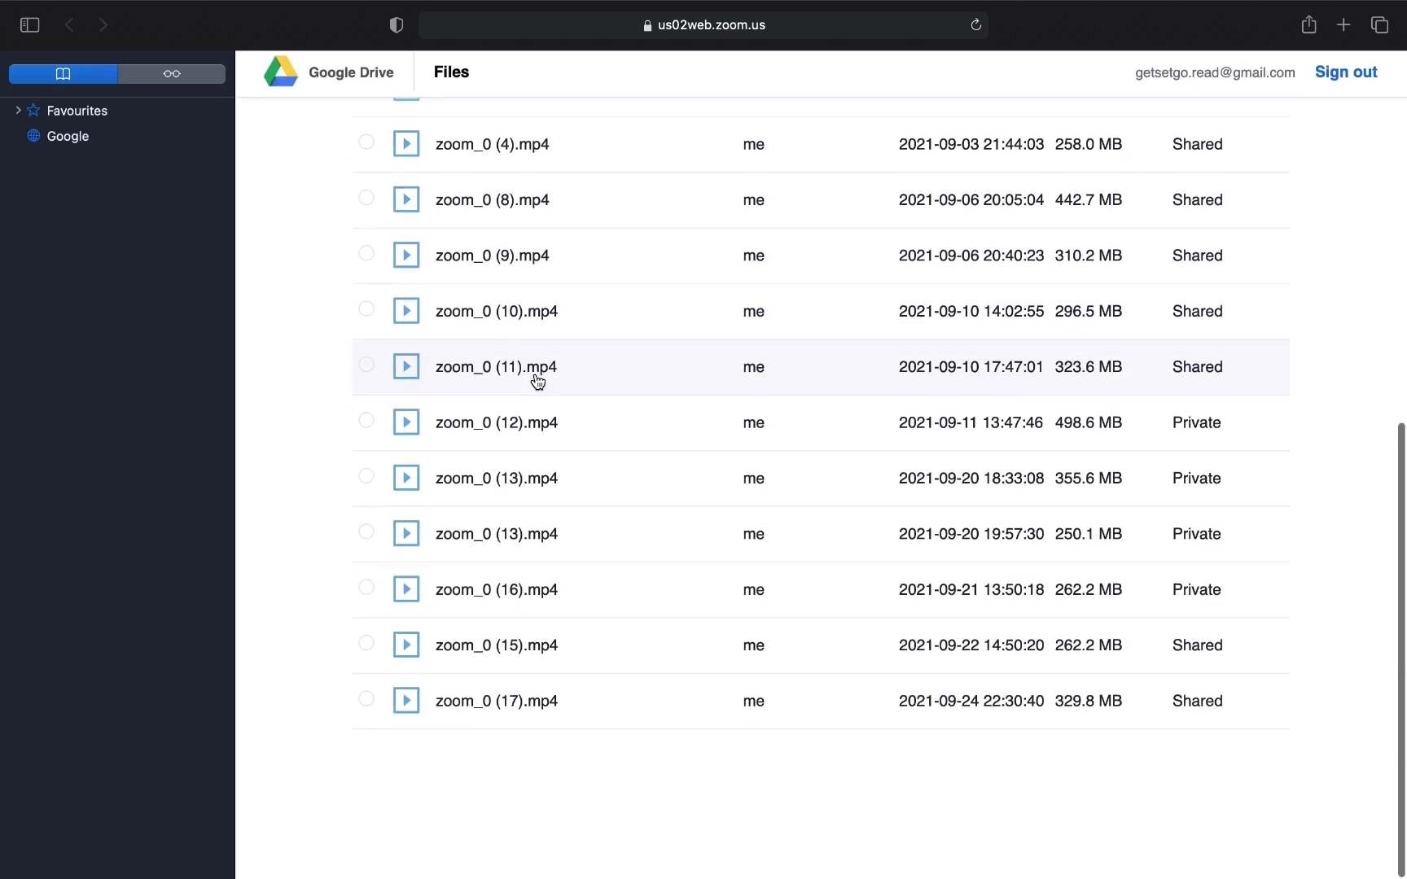
{"action": "scroll", "coordinate": [464, 407], "scroll_direction": "up", "scroll_amount": 5}
{"action": "scroll", "coordinate": [478, 317], "scroll_direction": "up", "scroll_amount": 4}
{"action": "scroll", "coordinate": [465, 309], "scroll_direction": "down", "scroll_amount": 2}
{"action": "left_click", "coordinate": [477, 318]}
{"action": "left_click", "coordinate": [472, 266]}
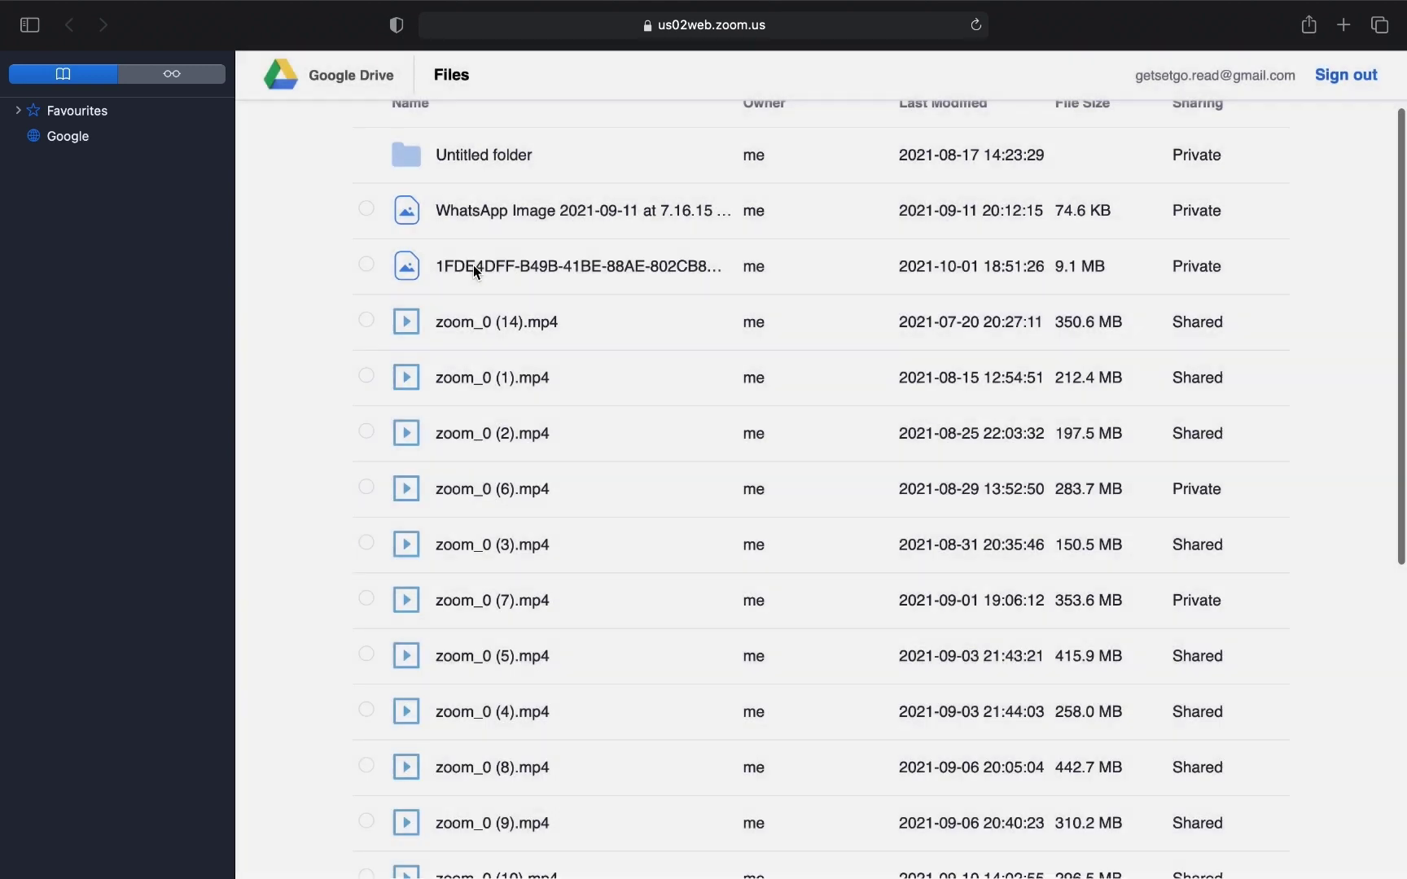
- Try sharing a long-named Drive image, cancel after the Internal Error, and close Safari
{"action": "left_click", "coordinate": [470, 267]}
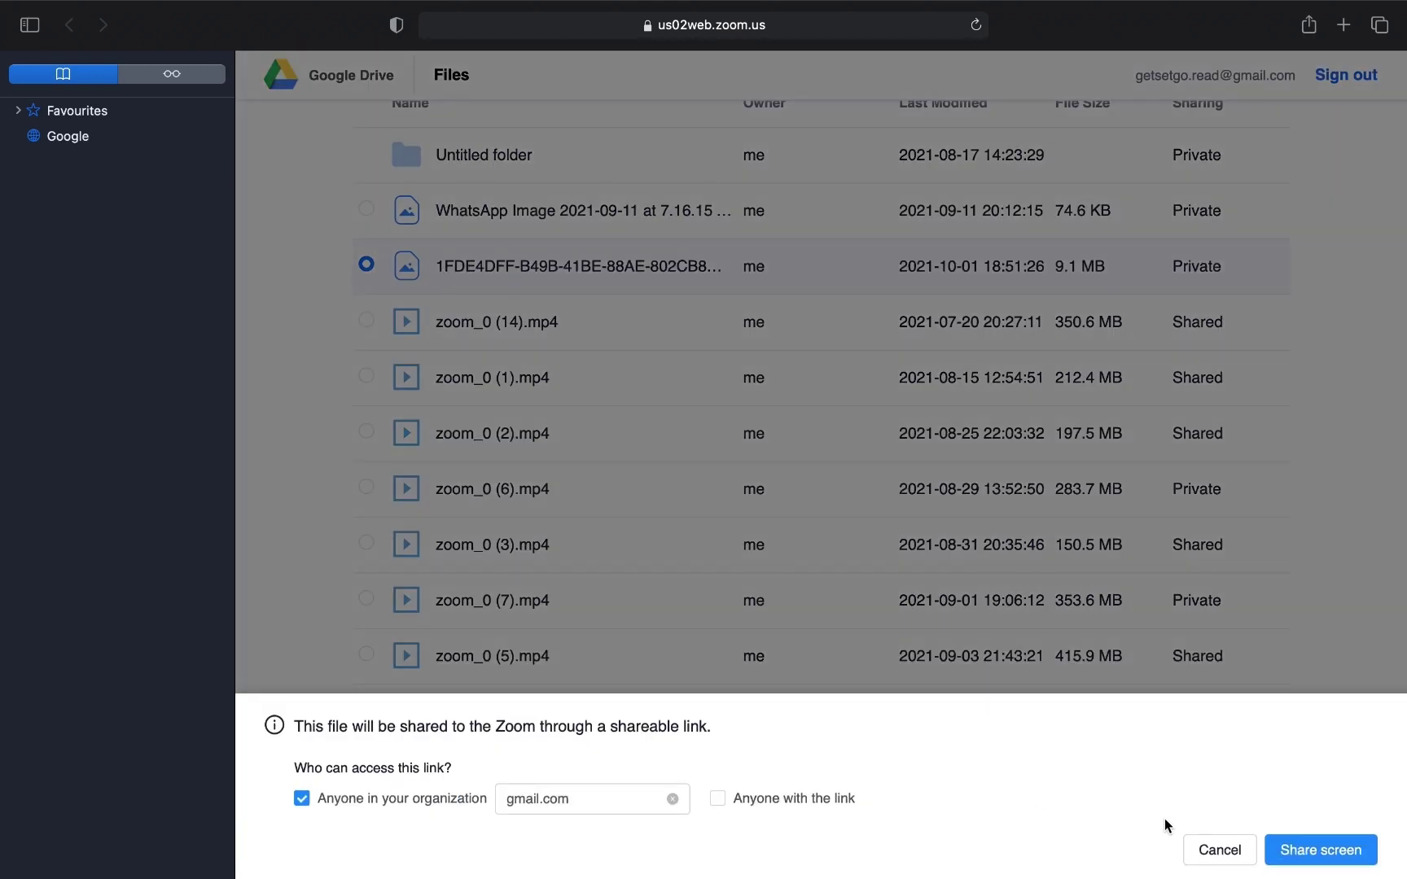
{"action": "left_click", "coordinate": [1281, 849]}
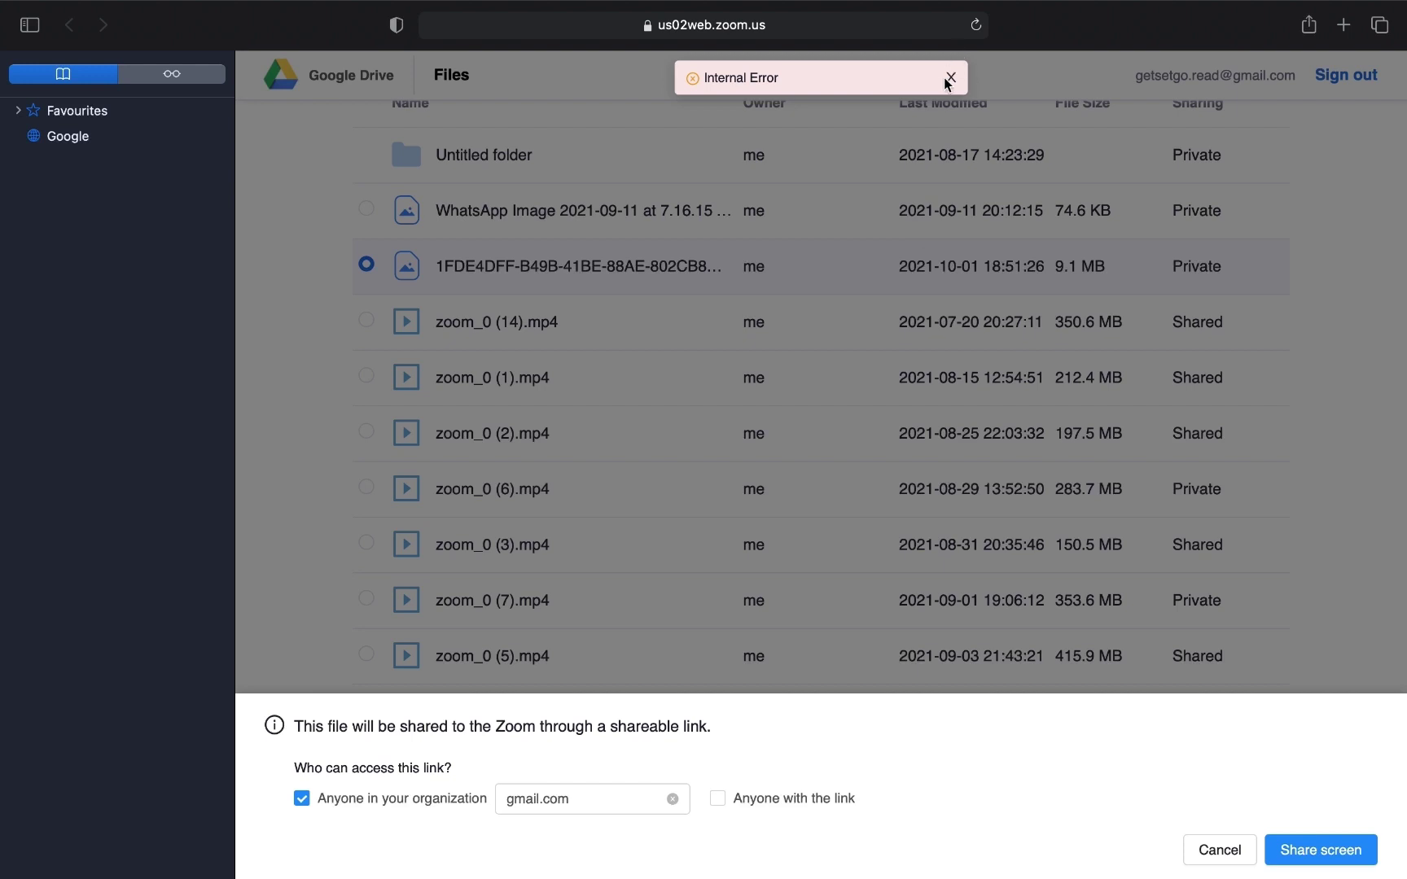
{"action": "left_click", "coordinate": [1214, 850]}
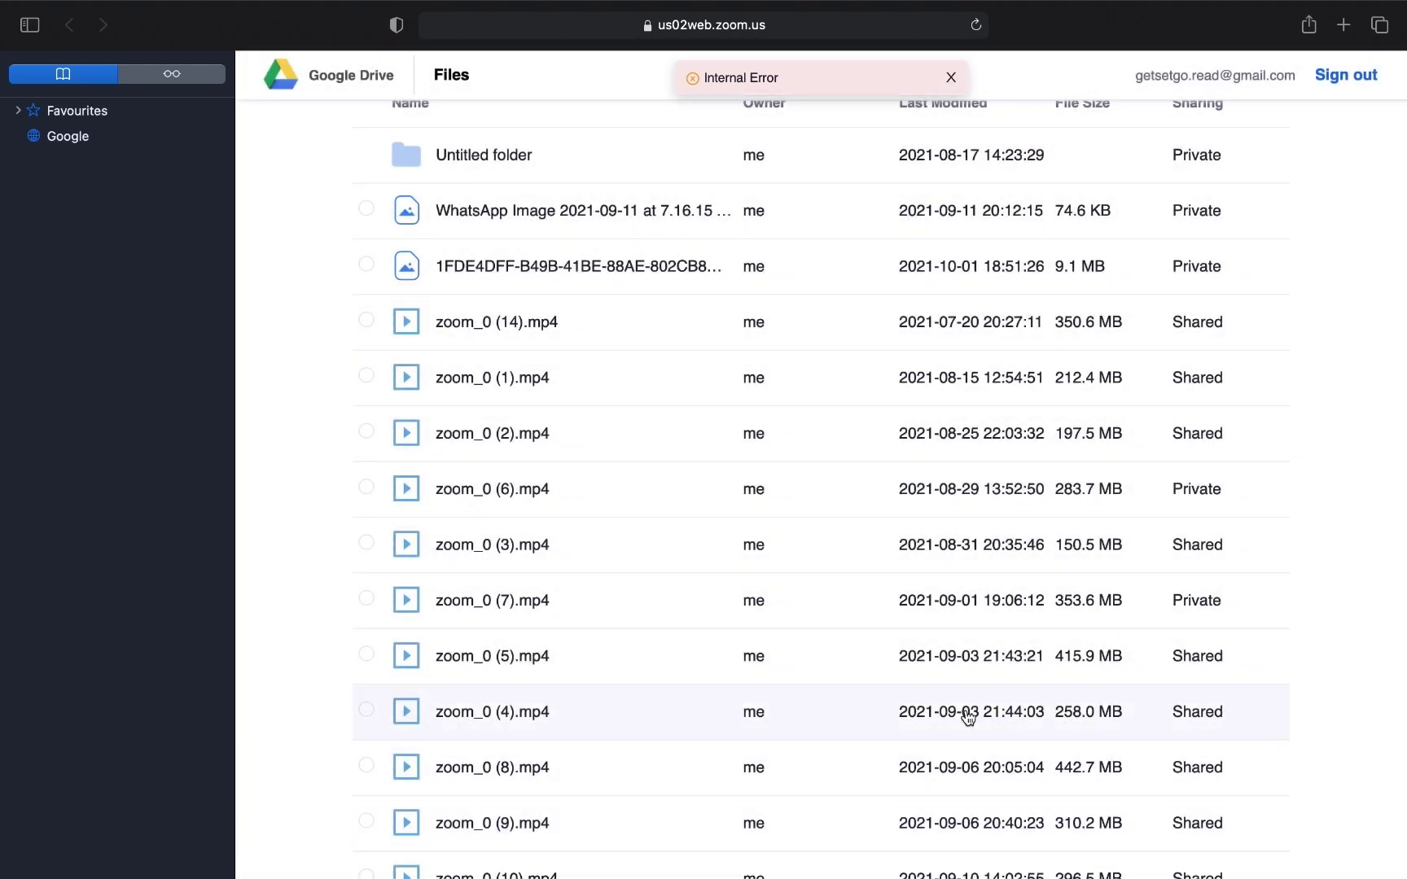
{"action": "left_click", "coordinate": [59, 7]}
{"action": "mouse_move", "coordinate": [267, 11]}
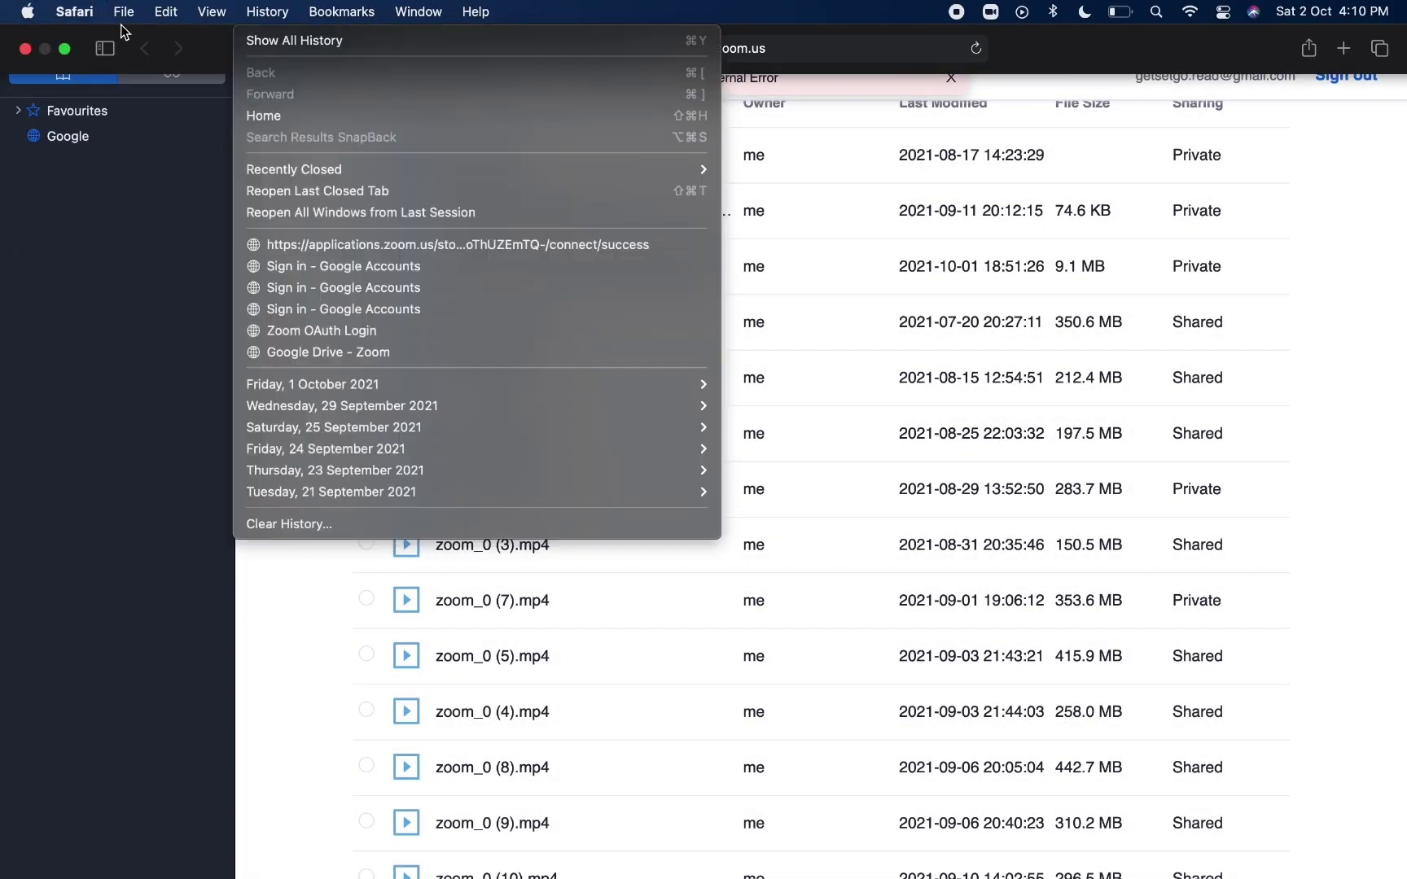
{"action": "left_click", "coordinate": [28, 50]}
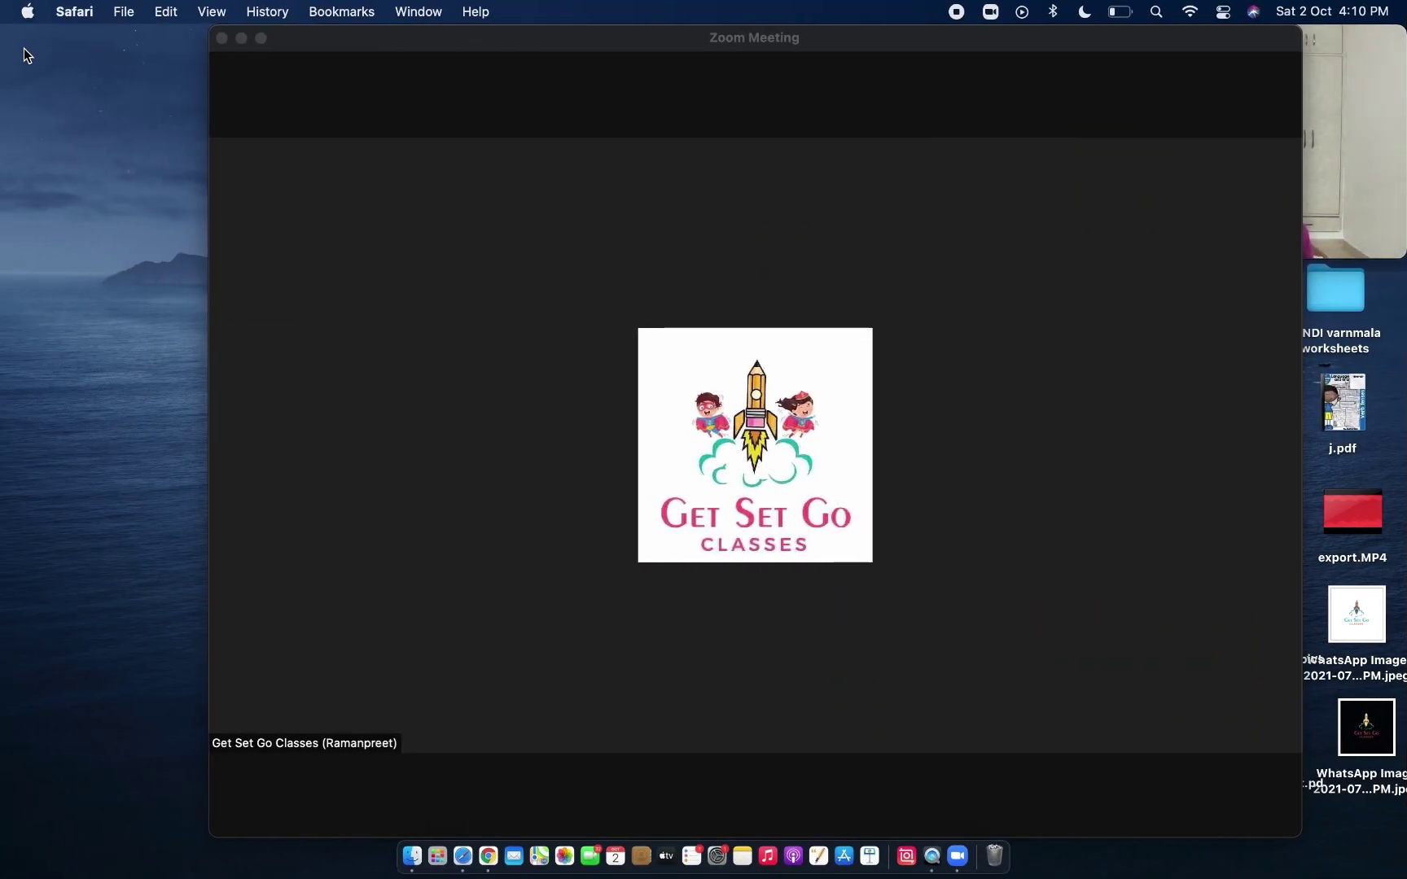
{"action": "left_click", "coordinate": [808, 821]}
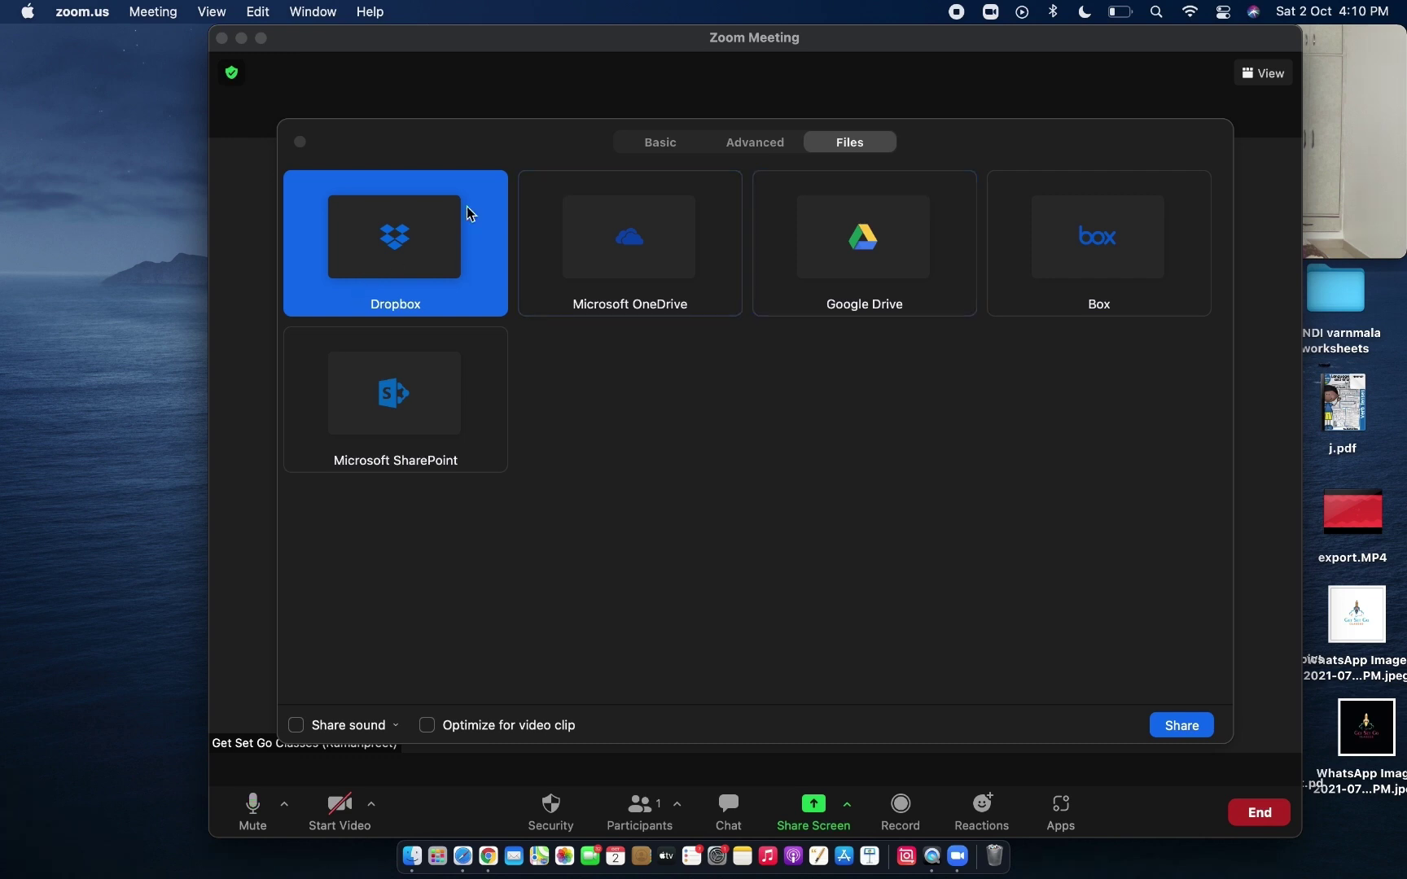
{"action": "left_click", "coordinate": [665, 154]}
{"action": "left_click", "coordinate": [731, 148]}
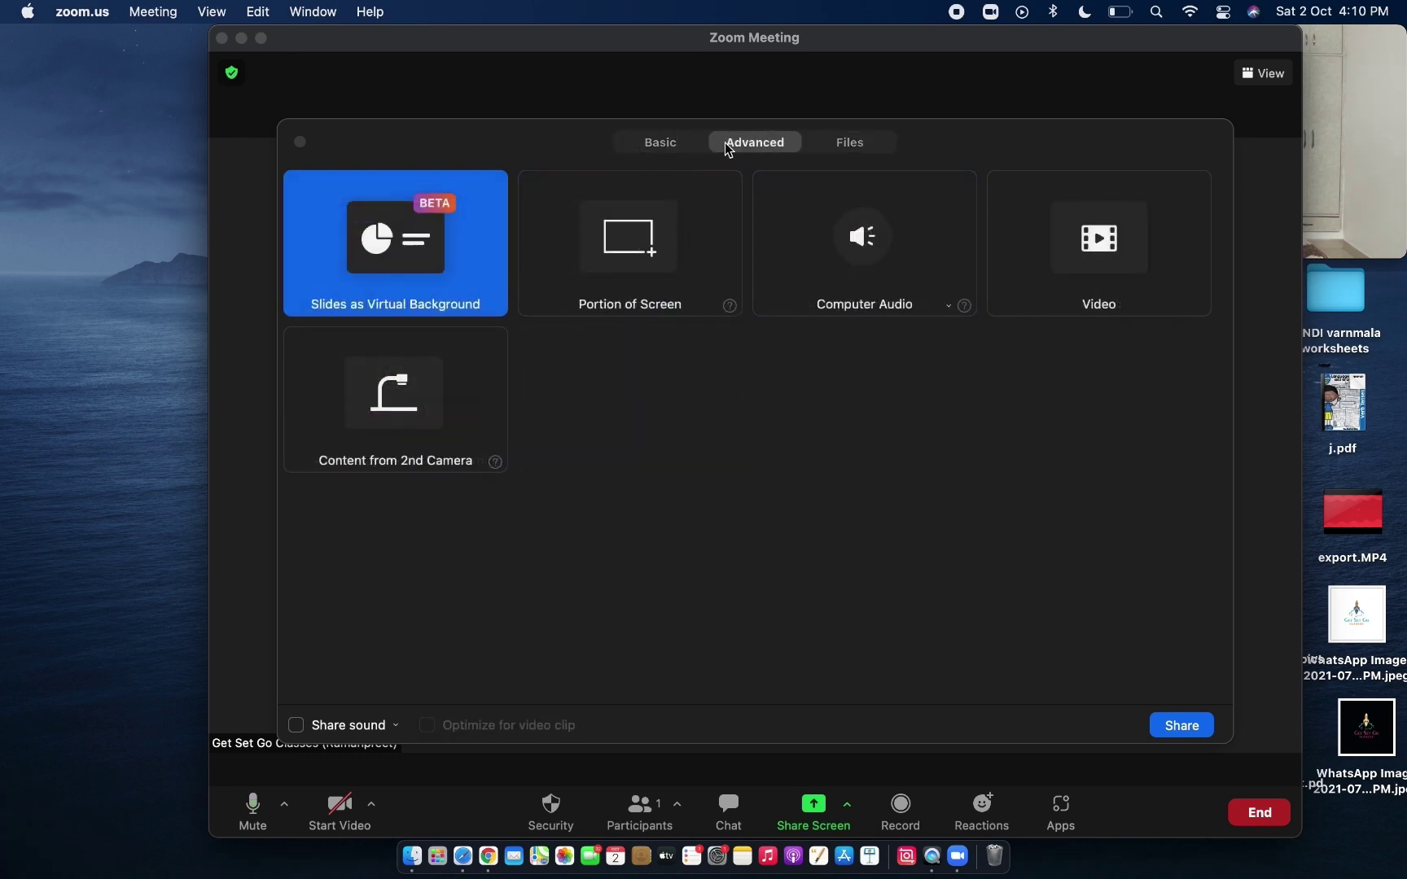
{"action": "left_click", "coordinate": [669, 147]}
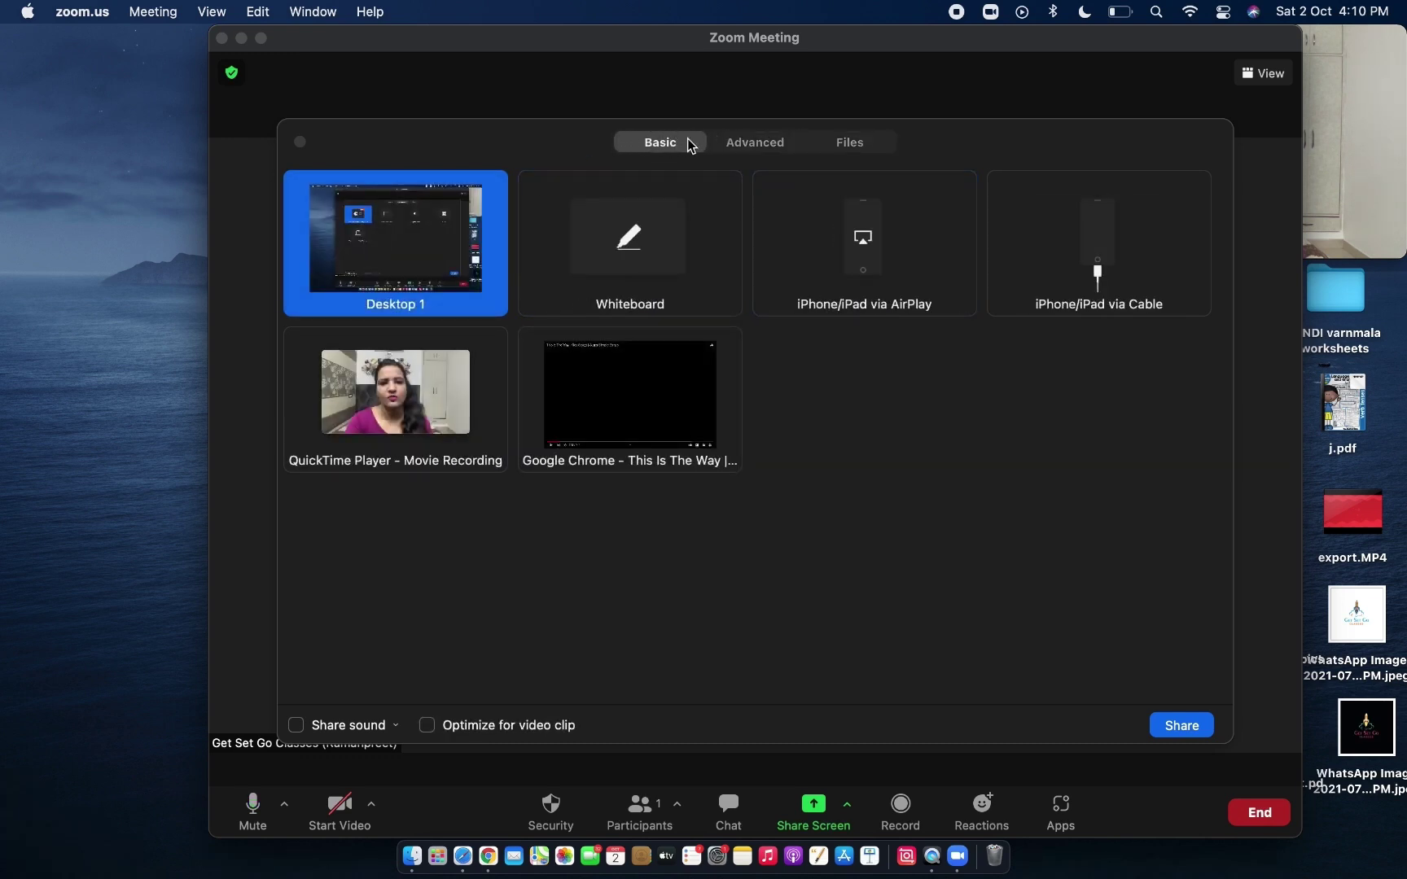
{"action": "left_click", "coordinate": [745, 147]}
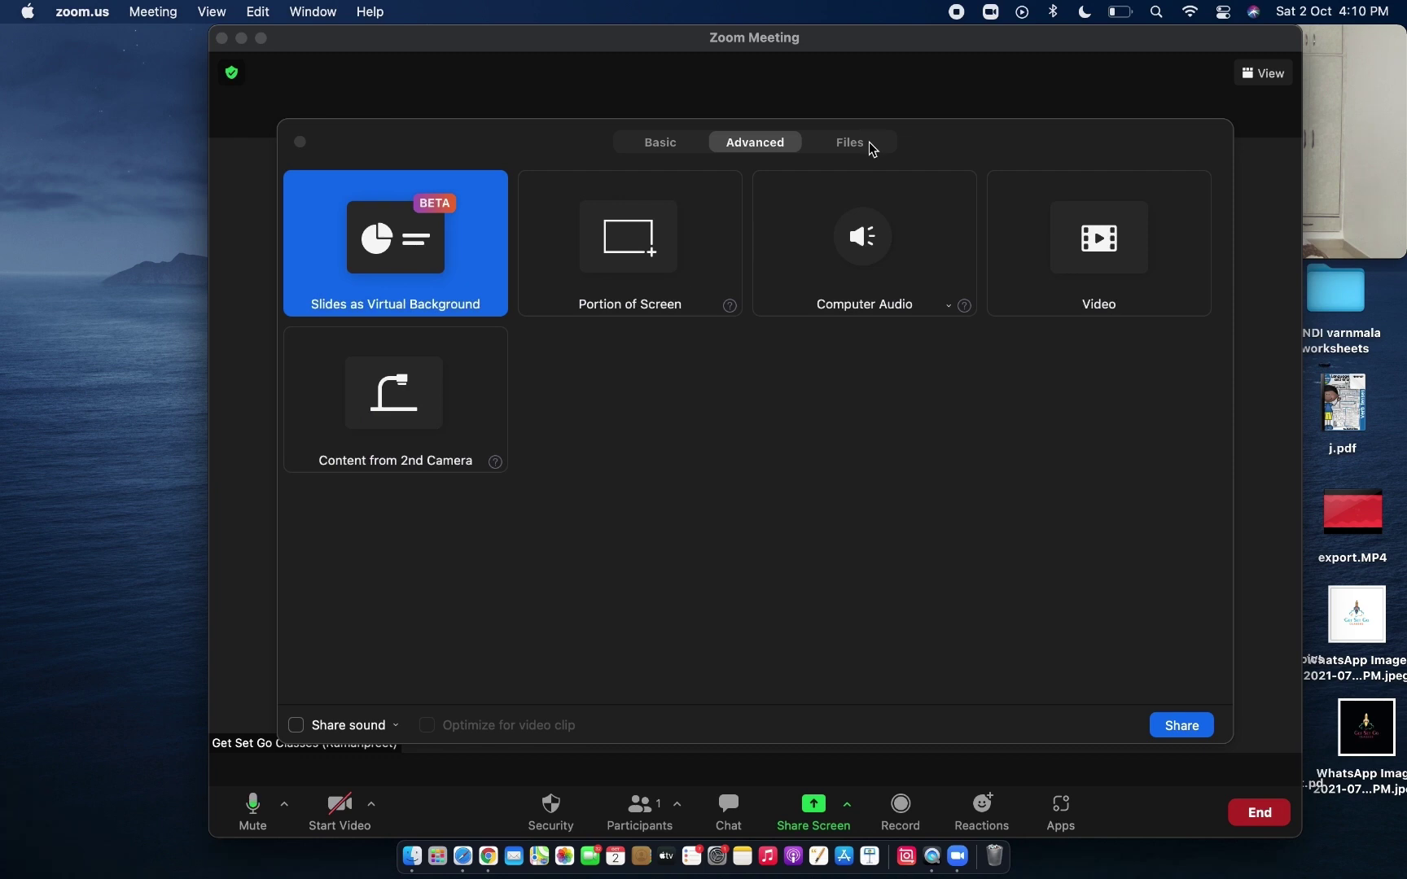
{"action": "left_click", "coordinate": [661, 150]}
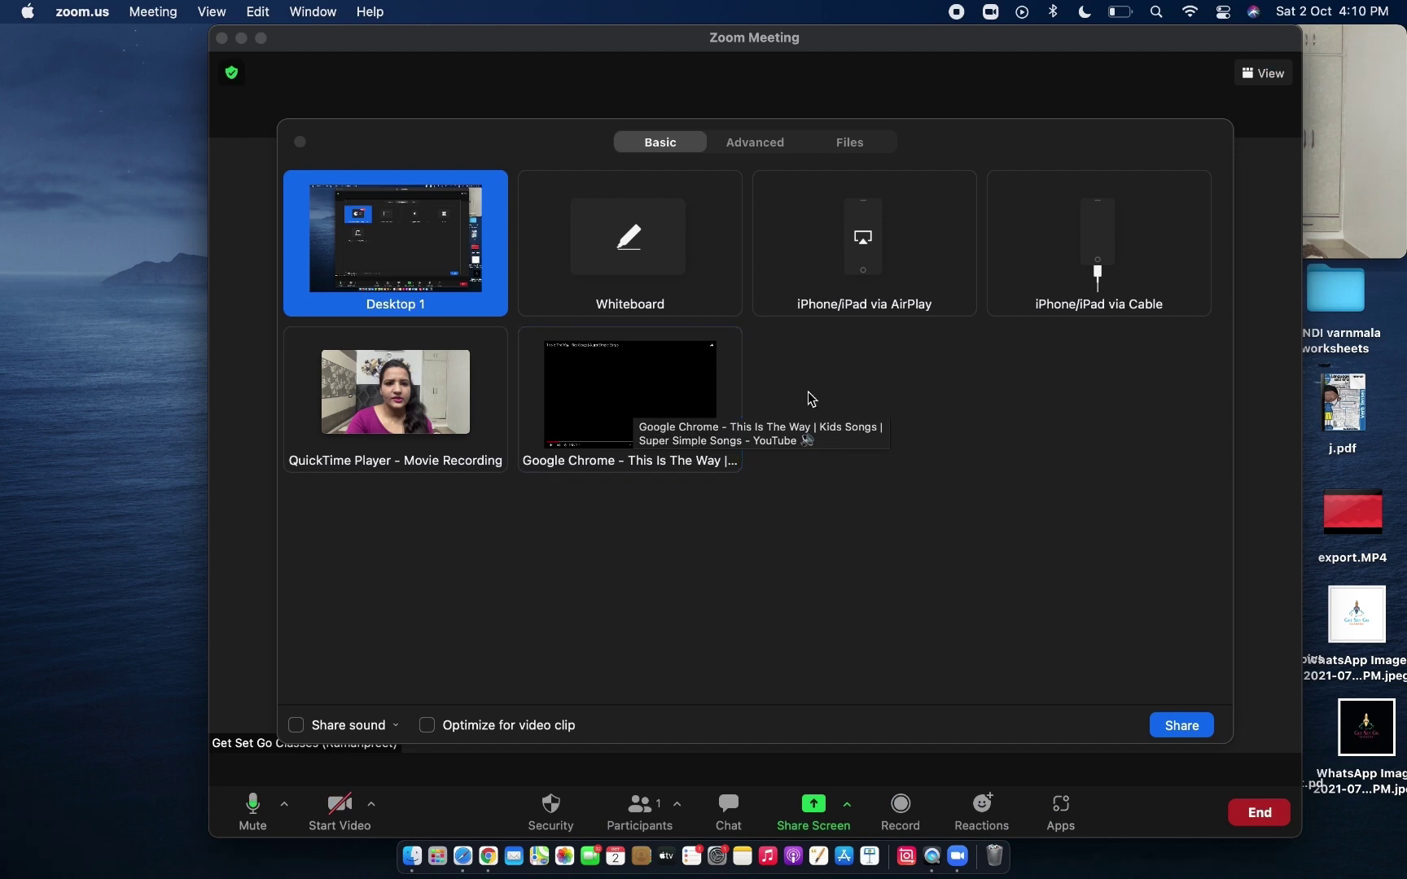
{"action": "double_click", "coordinate": [648, 384]}
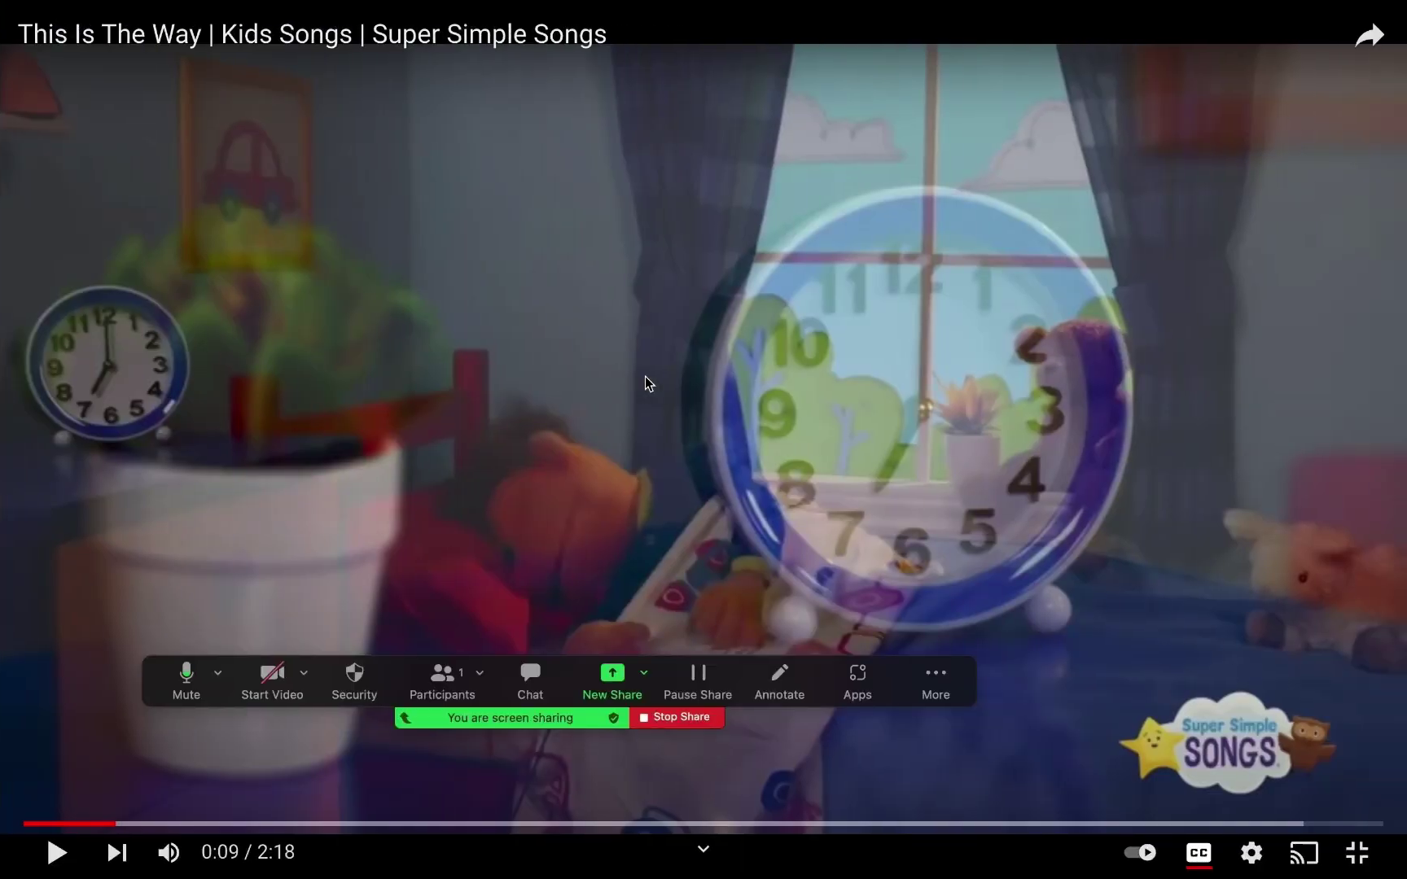
{"action": "left_click", "coordinate": [681, 720]}
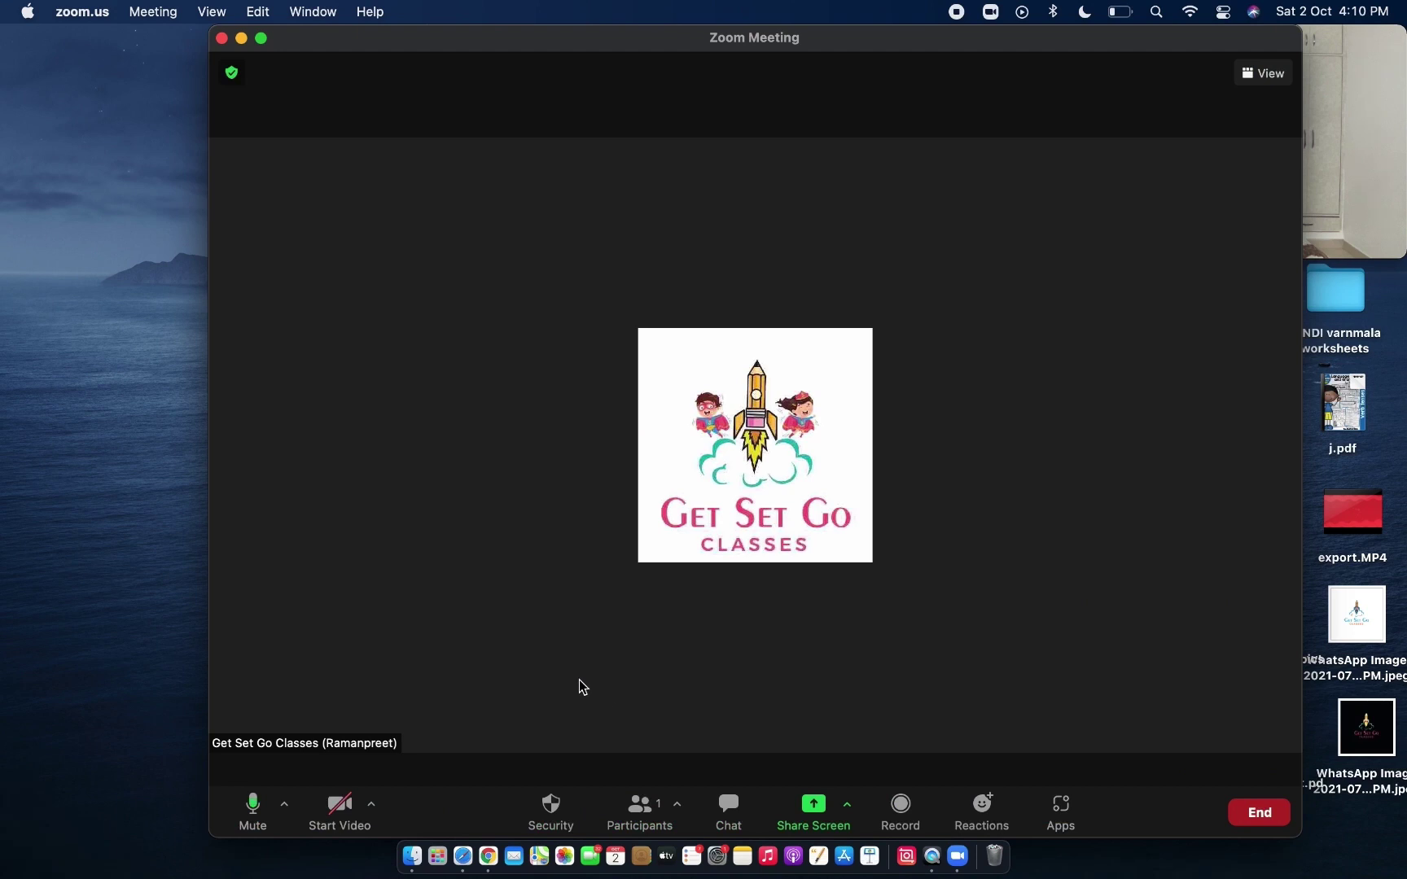